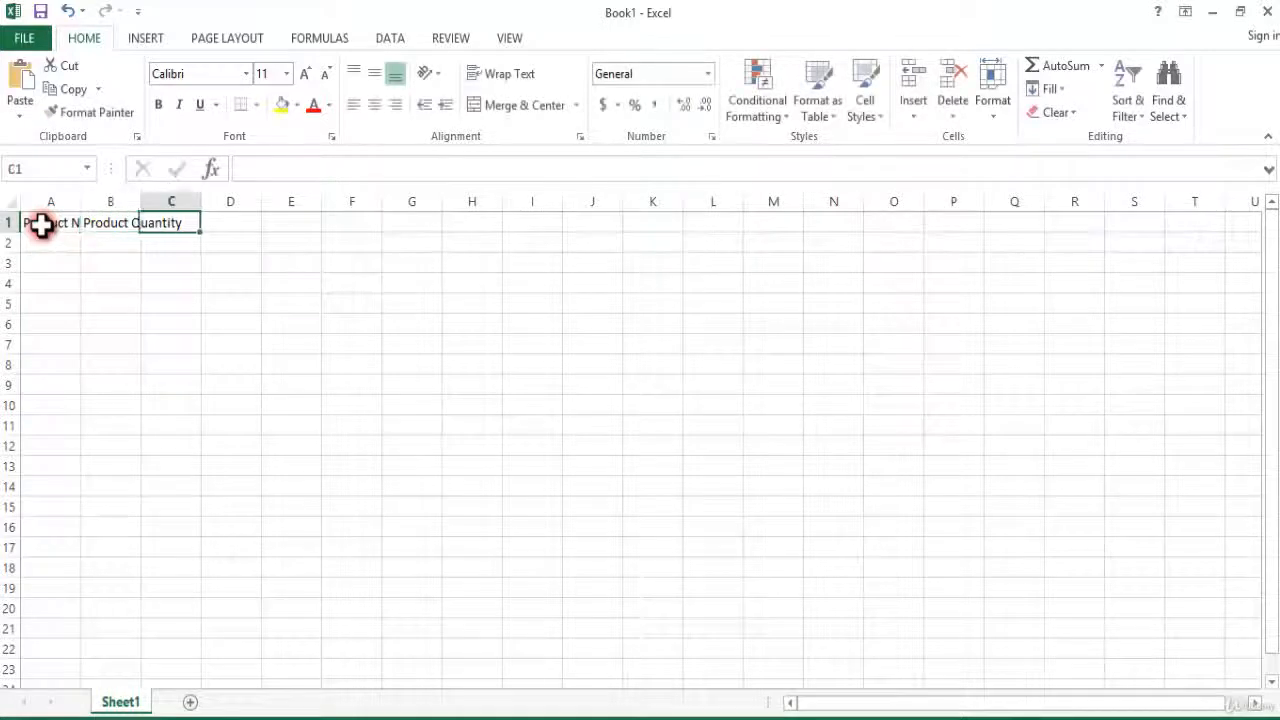
Step: Enter the header "Product Ubit Price" in C1 and autofit all column widths to their contents
type("ct")
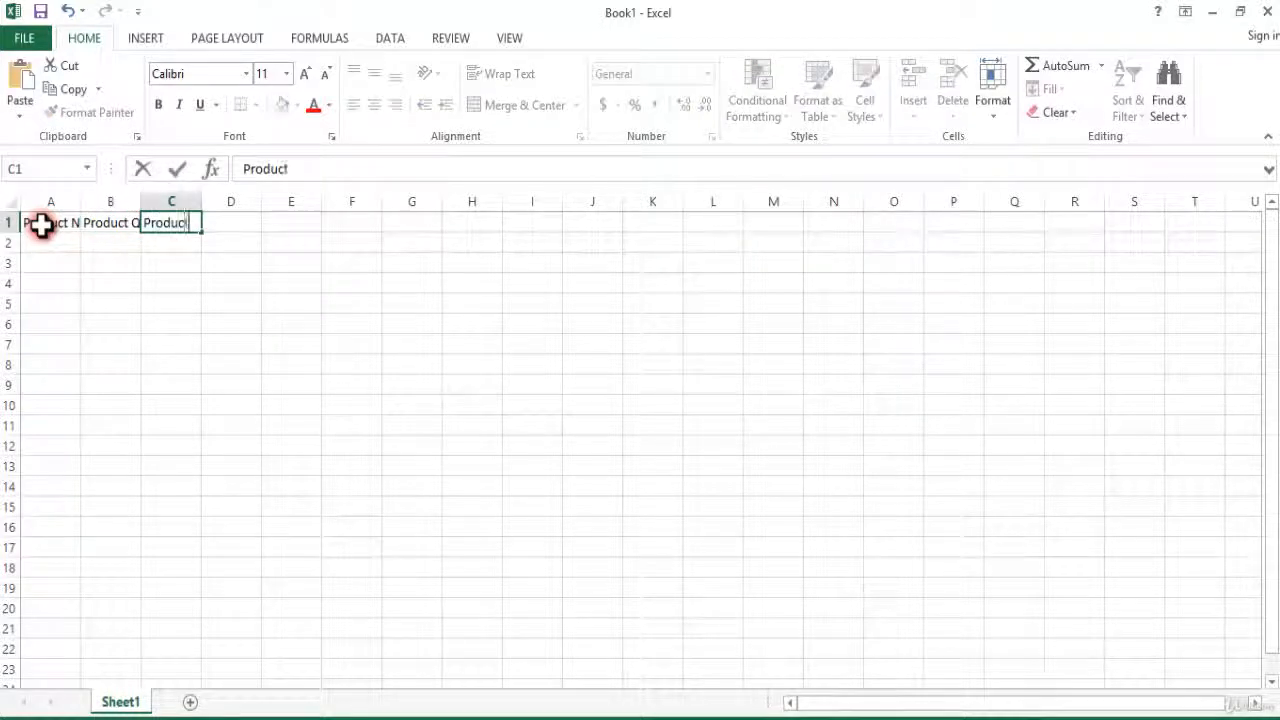
type(" Ubit Price")
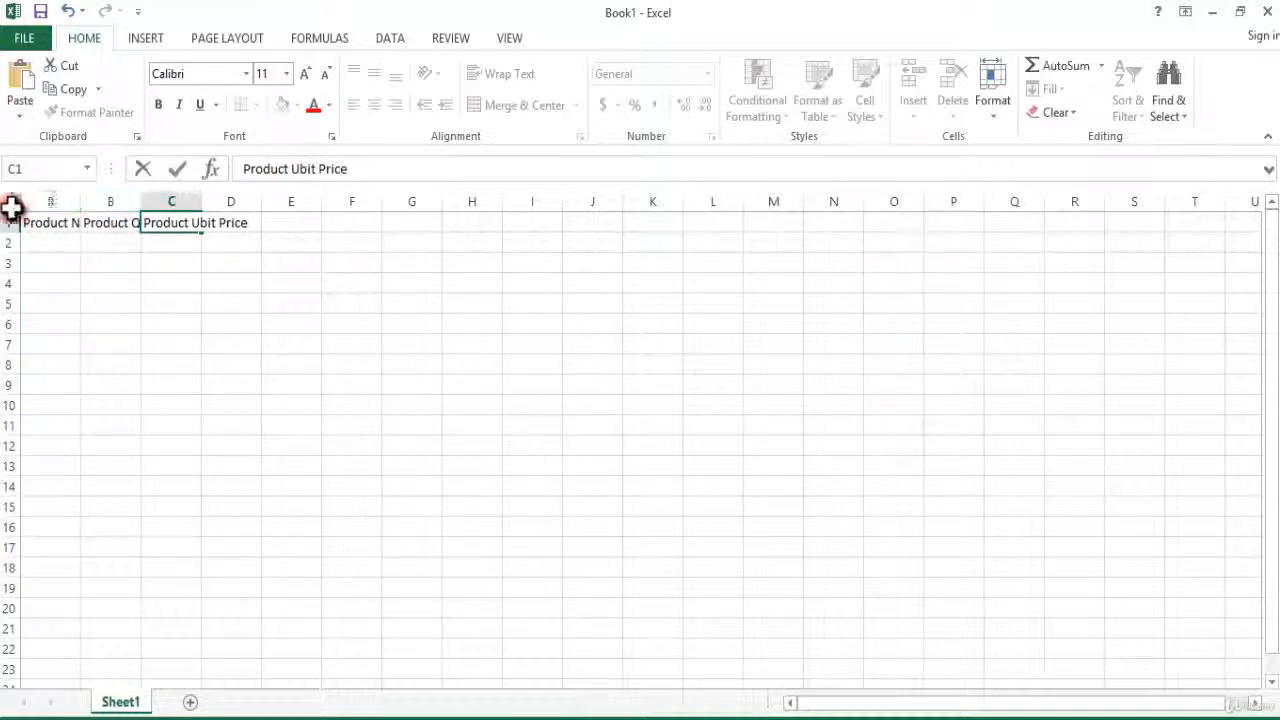
left_click(12, 205)
double_click(81, 201)
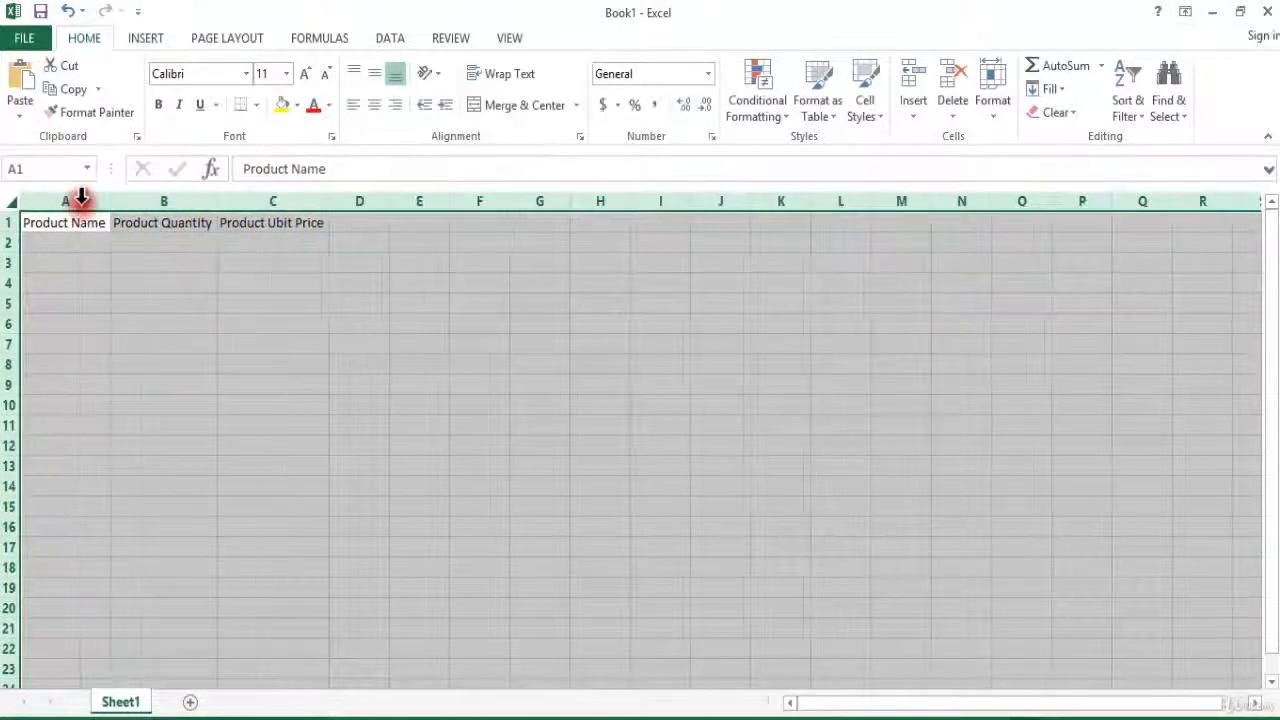
left_click(236, 340)
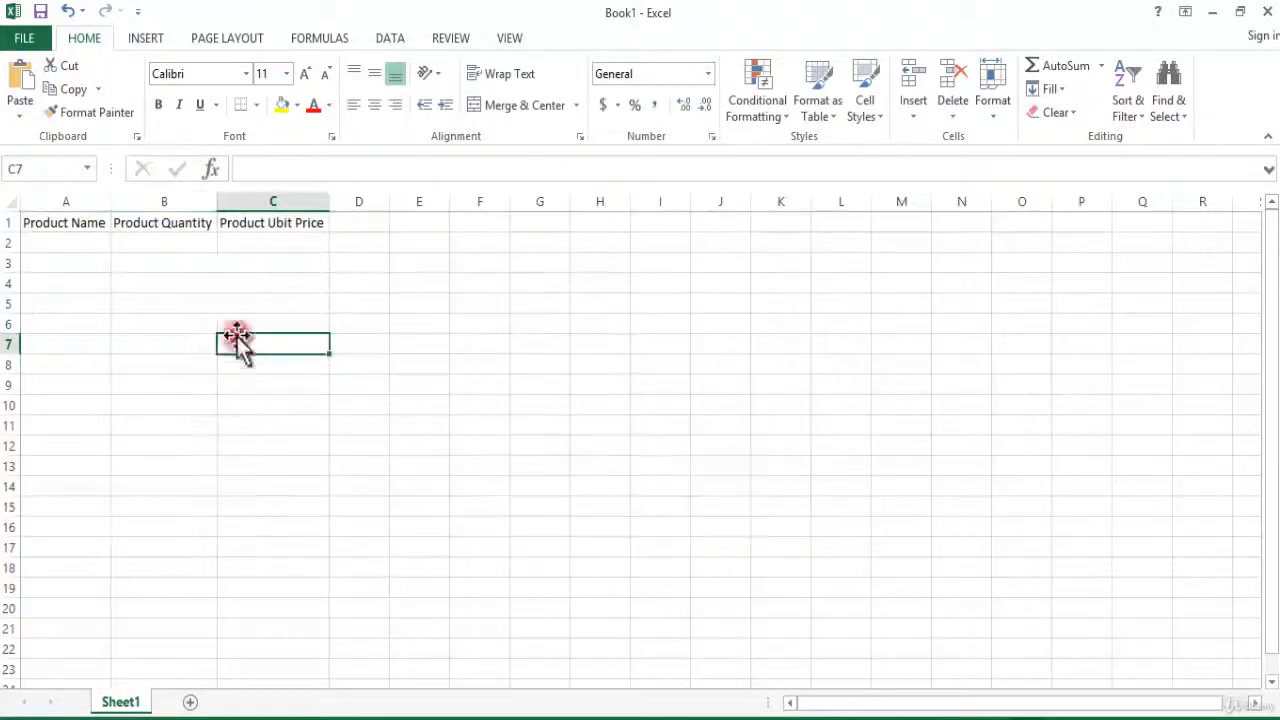
Step: Correct the header in C1 to "Product Unit Price"
left_click(278, 226)
double_click(278, 226)
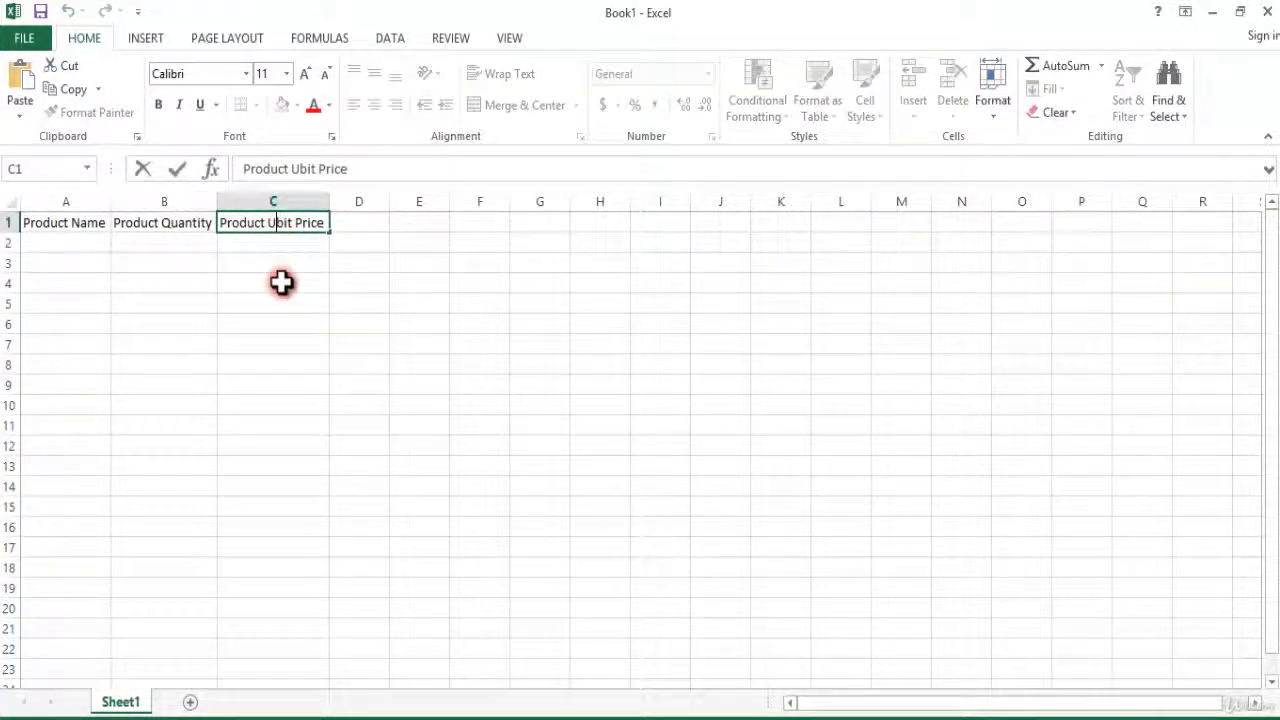
left_click(280, 282)
left_click(278, 222)
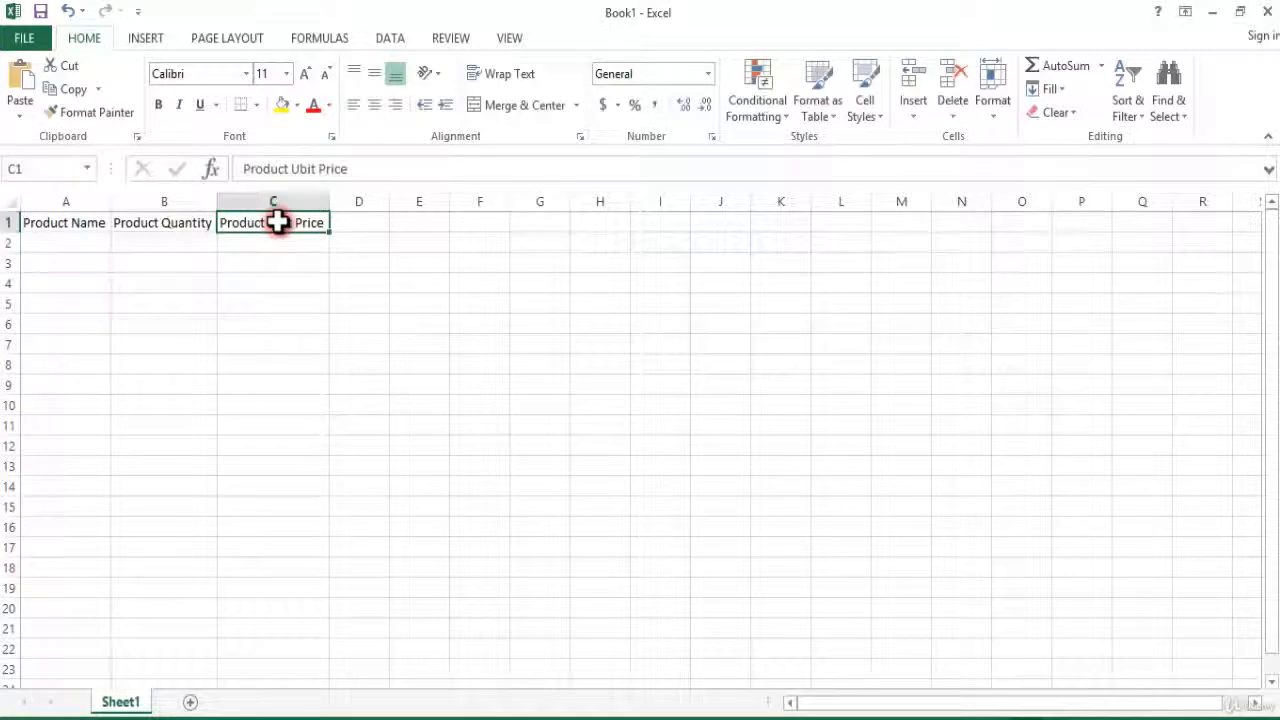
type("Pro")
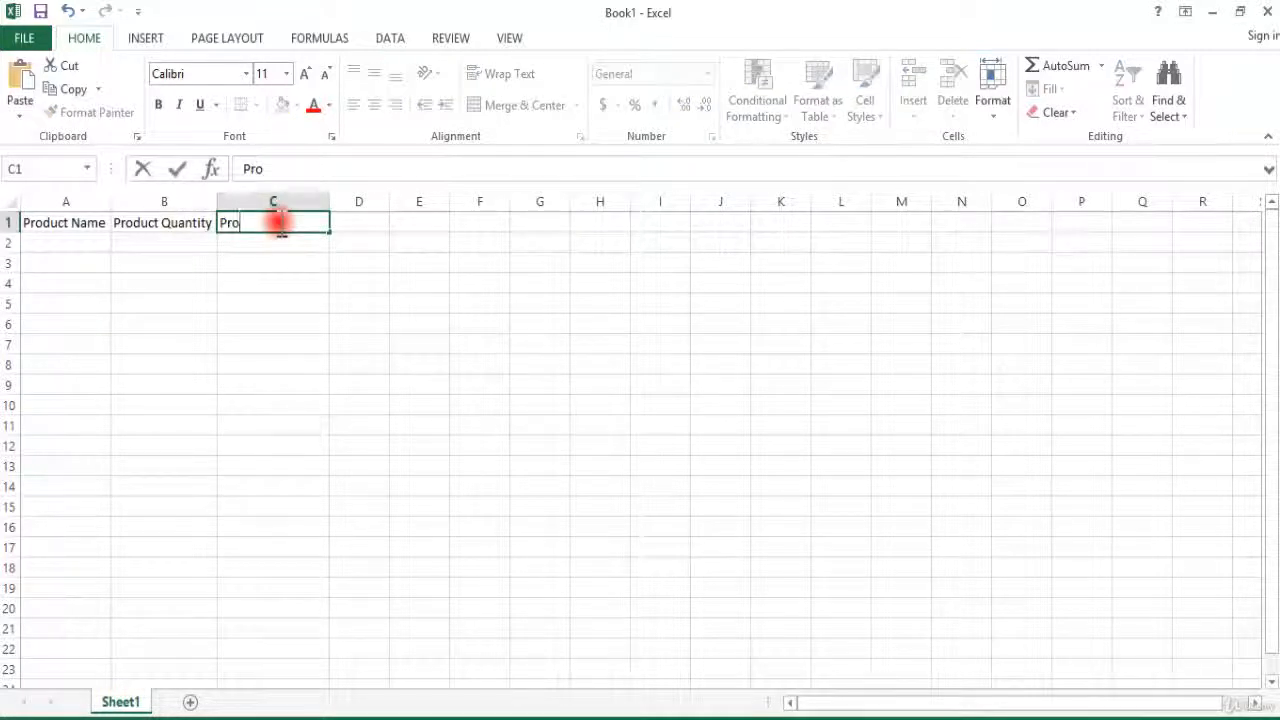
type("duct U")
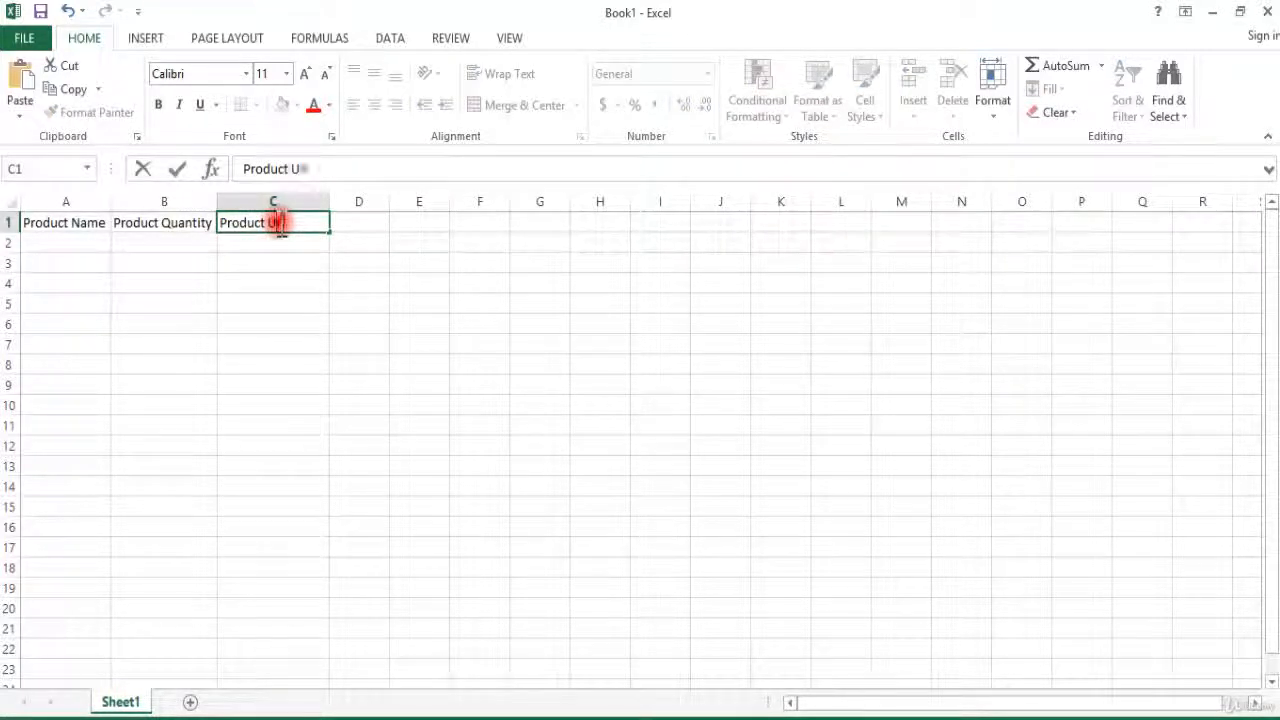
type("nit Price")
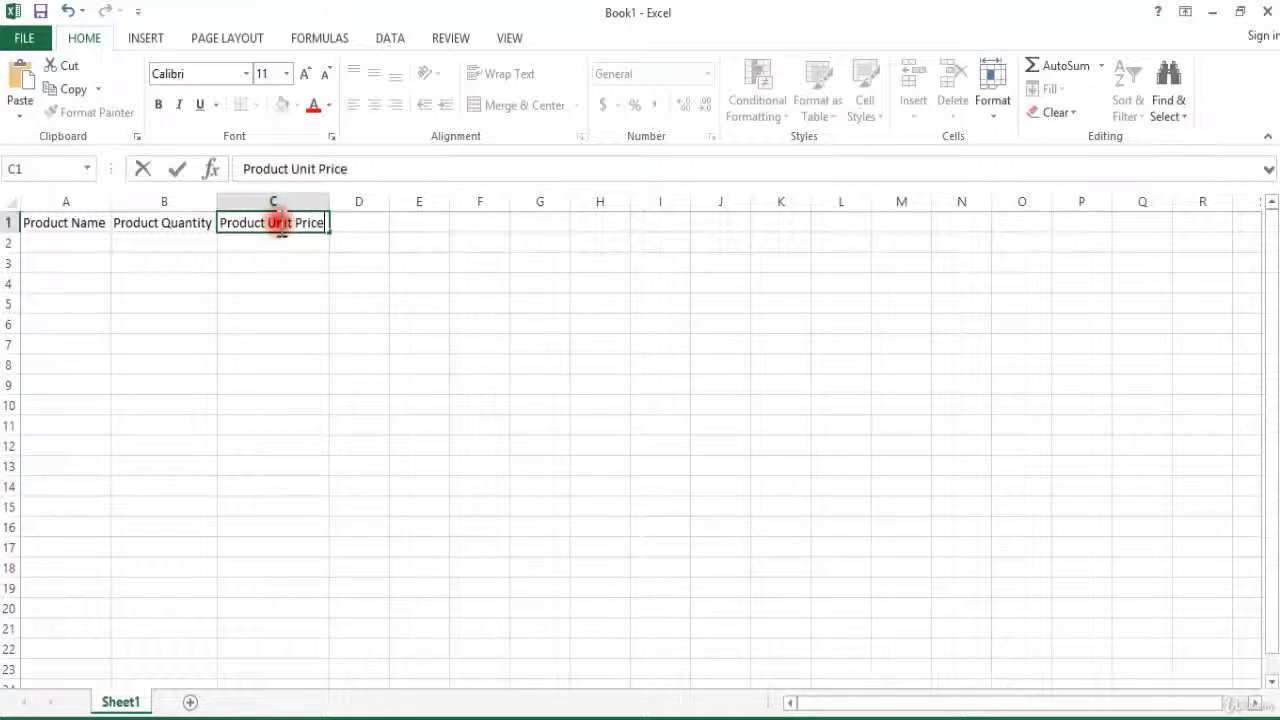
Step: Apply all borders to the table range A1:C14
left_click(40, 222)
left_click_drag(127, 222, 229, 423)
left_click(65, 262)
left_click_drag(50, 222, 272, 488)
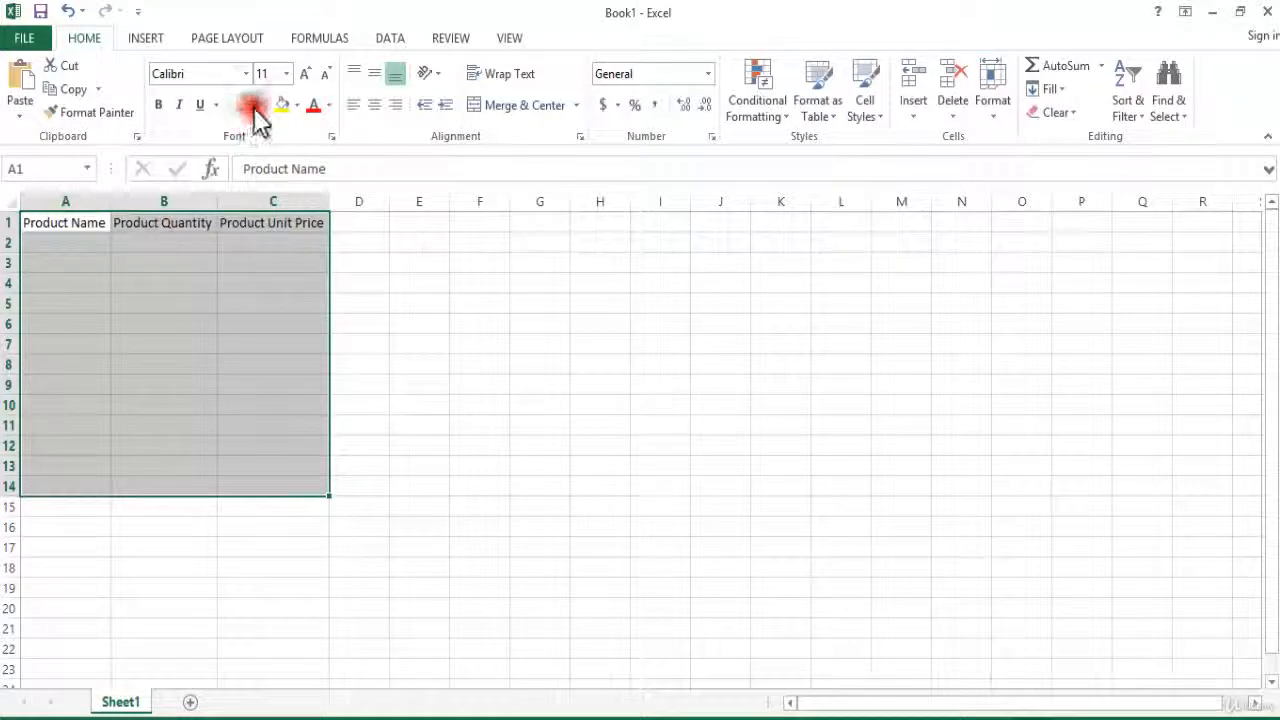
left_click(254, 108)
left_click(251, 279)
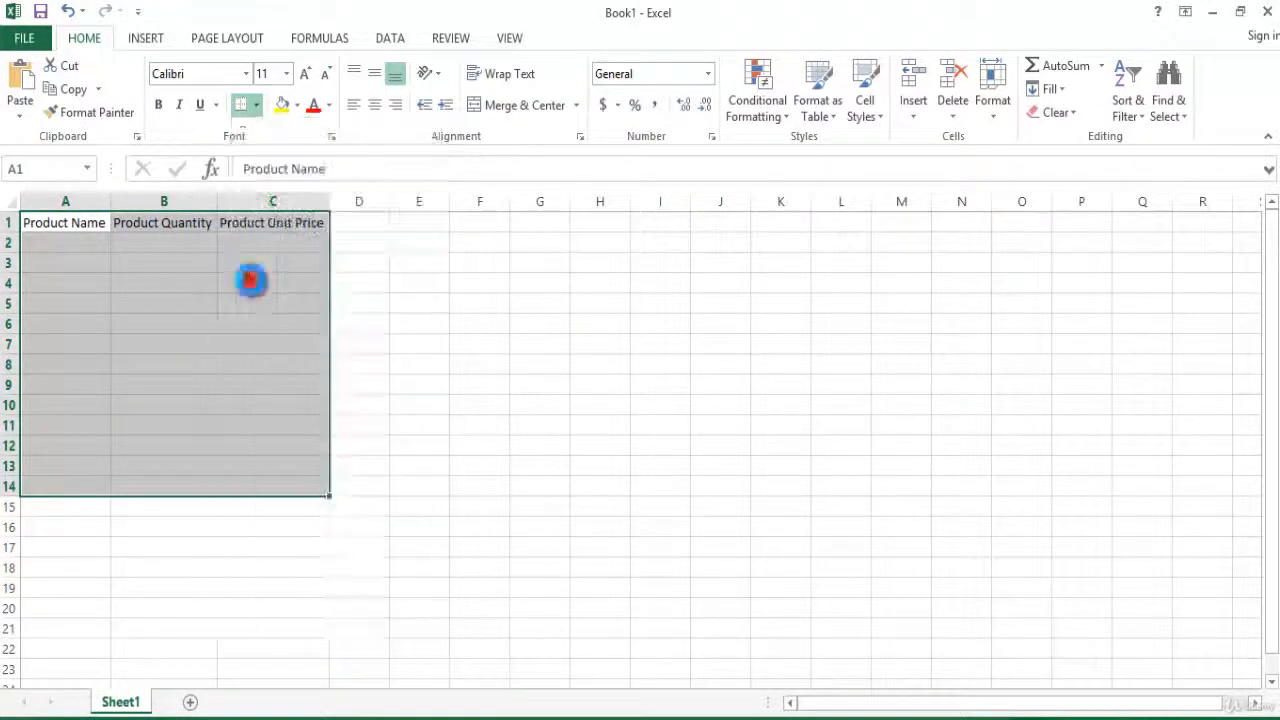
Step: Try a grey font color on the headers in A1:C1 and reset it to Automatic
left_click_drag(34, 222, 277, 222)
left_click(328, 105)
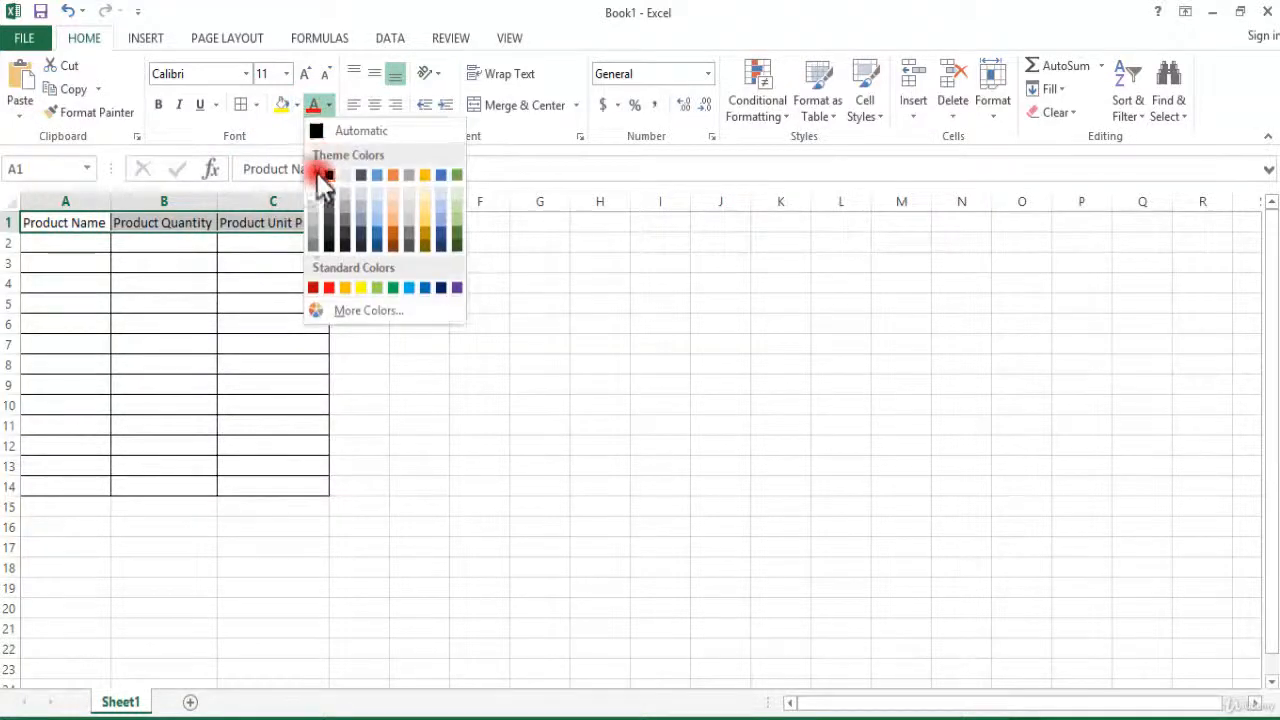
left_click(311, 230)
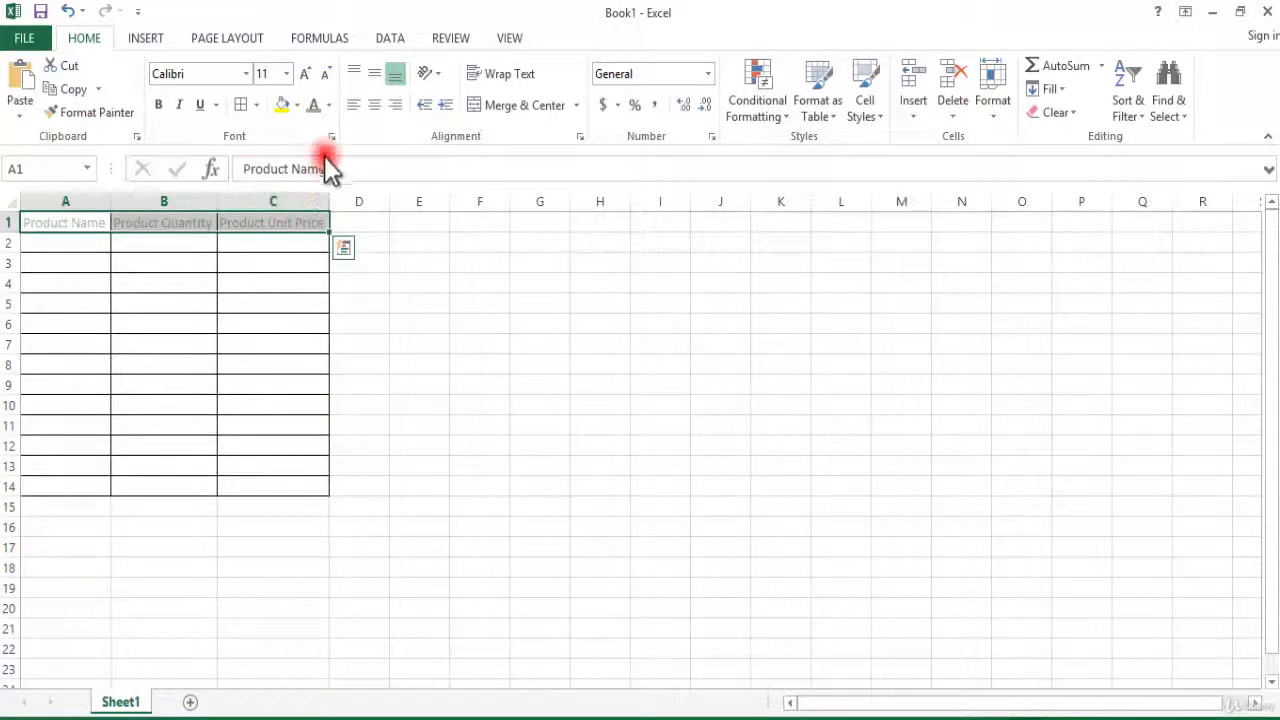
left_click(328, 105)
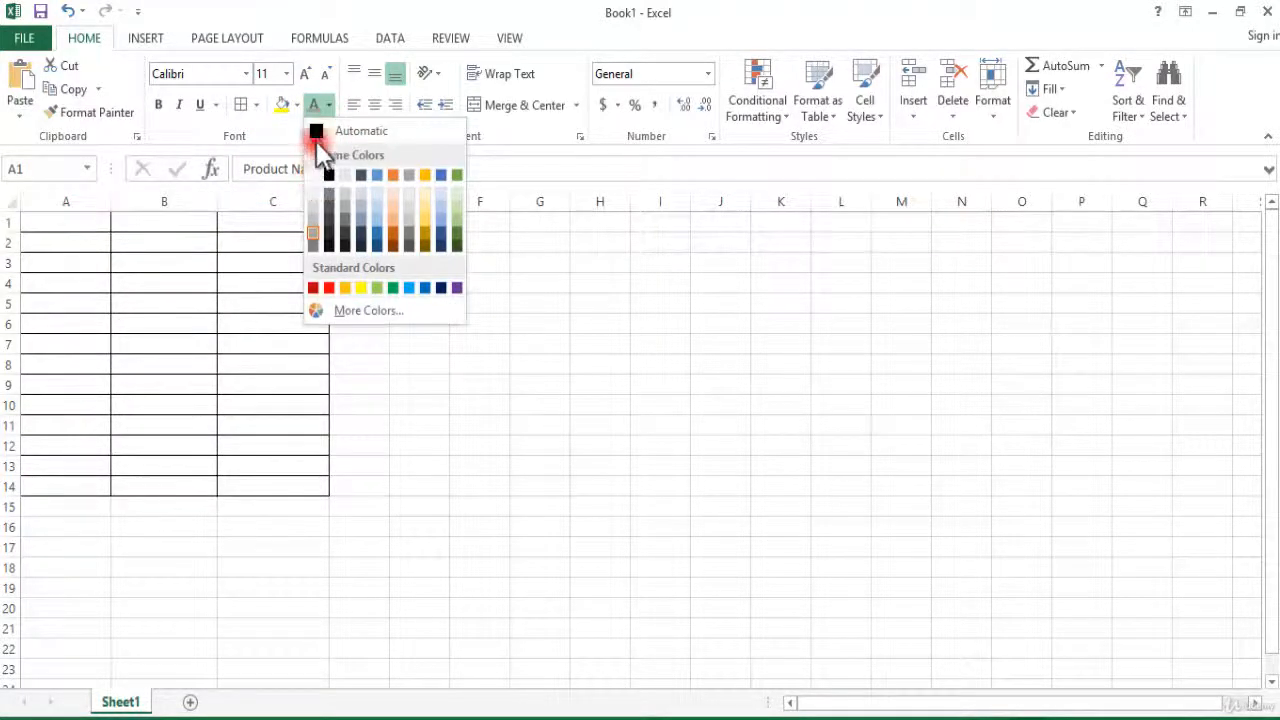
left_click(316, 136)
Step: Fill the header cells A1:C1 with a medium grey theme color and make their text bold
left_click(296, 105)
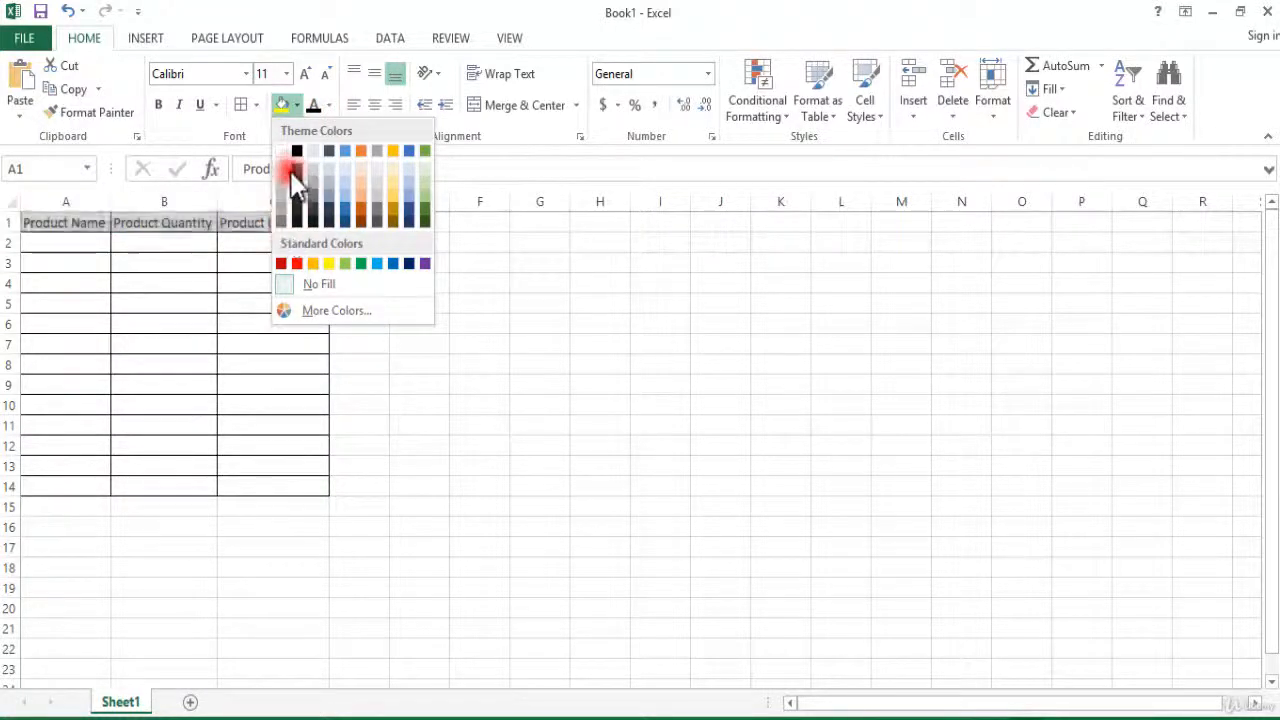
left_click(297, 106)
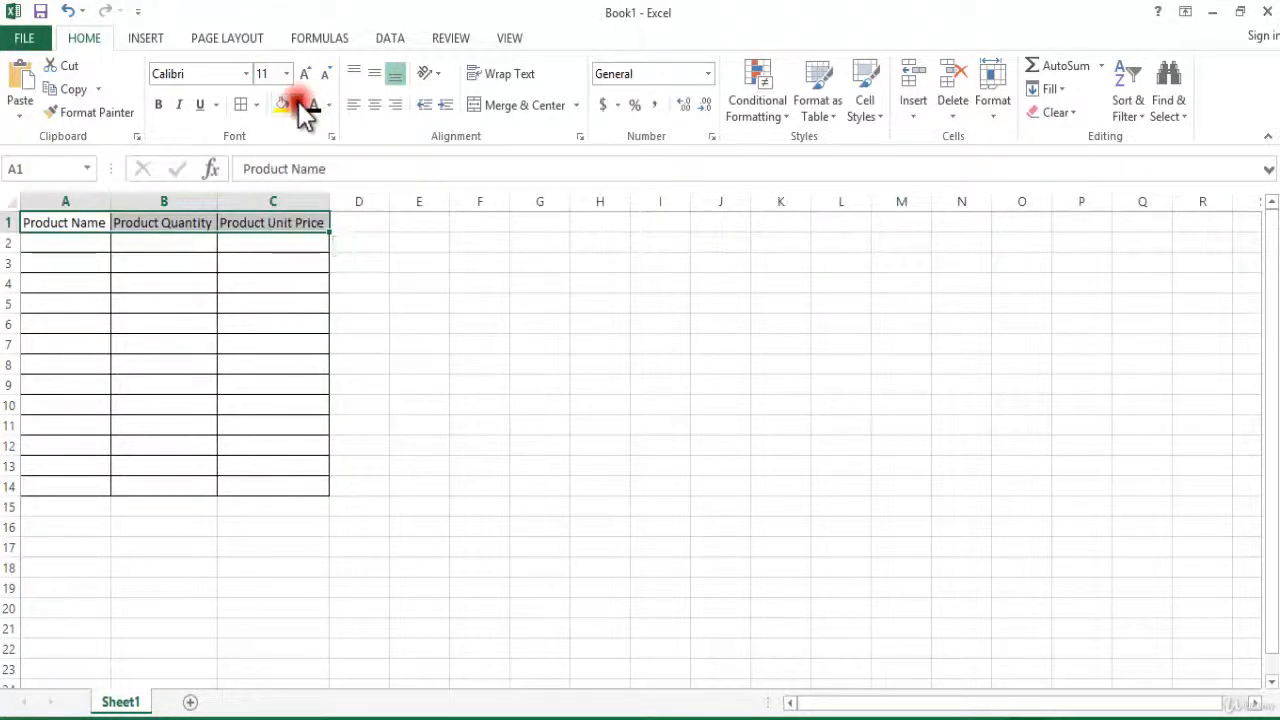
left_click(297, 105)
left_click(279, 211)
left_click(118, 340)
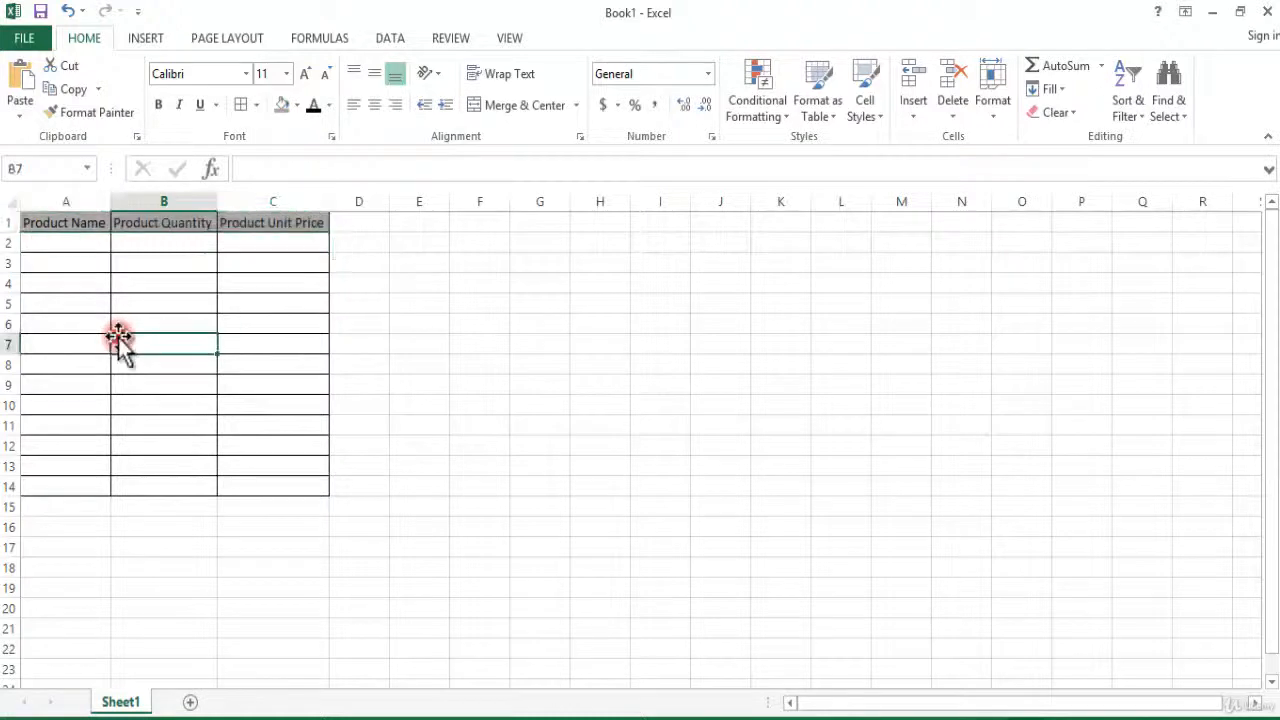
left_click_drag(43, 226, 280, 223)
left_click(157, 105)
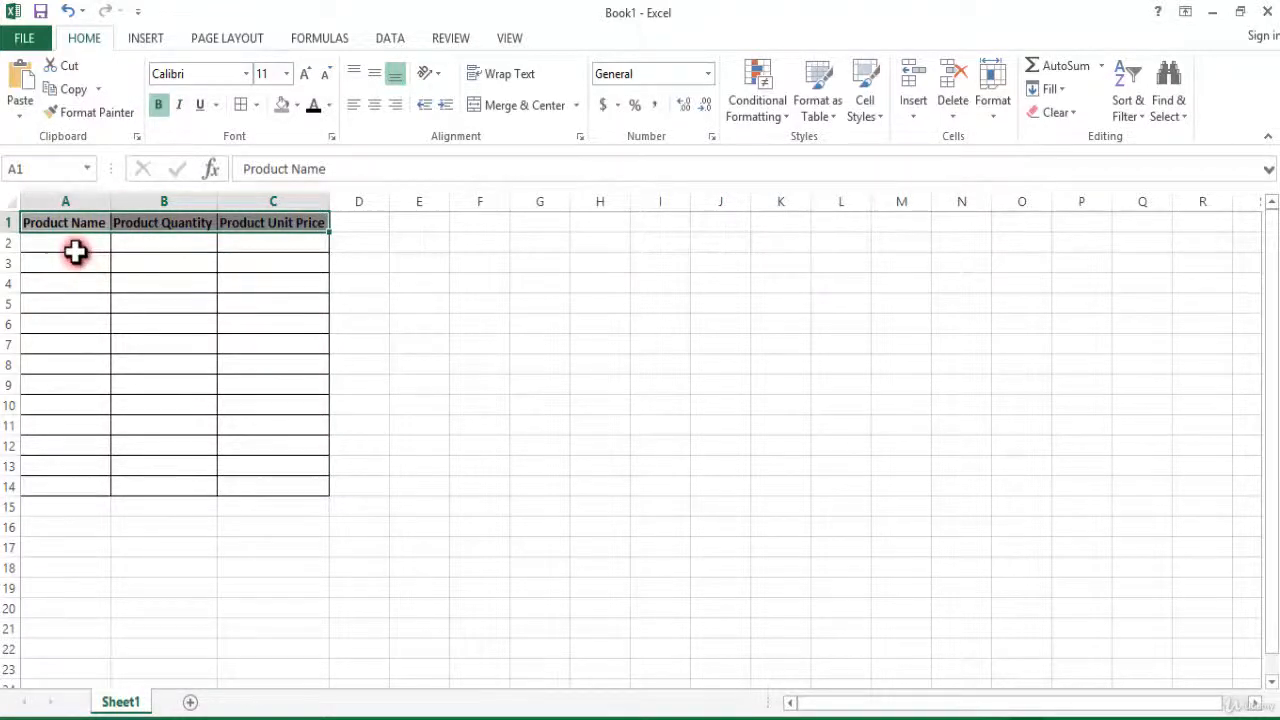
Step: Enter the product names PC, Mobile and Laptops in A2:A4
left_click(75, 250)
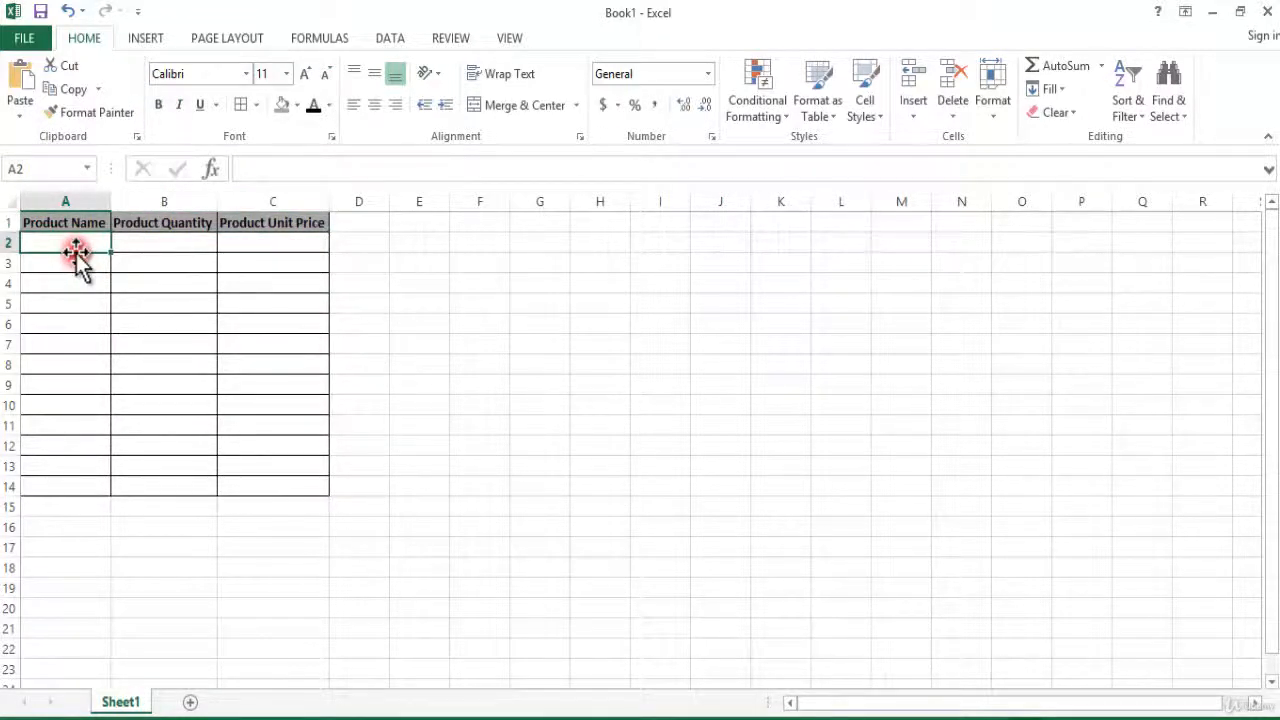
type("PC")
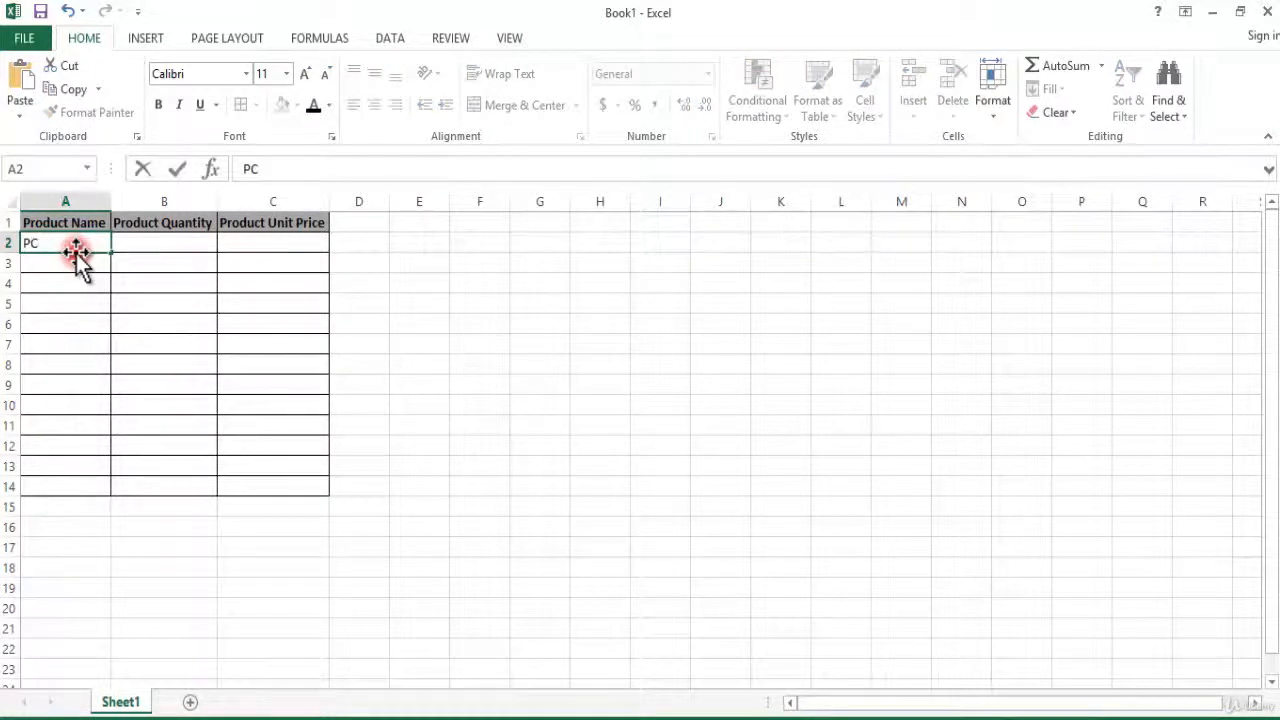
key("Return")
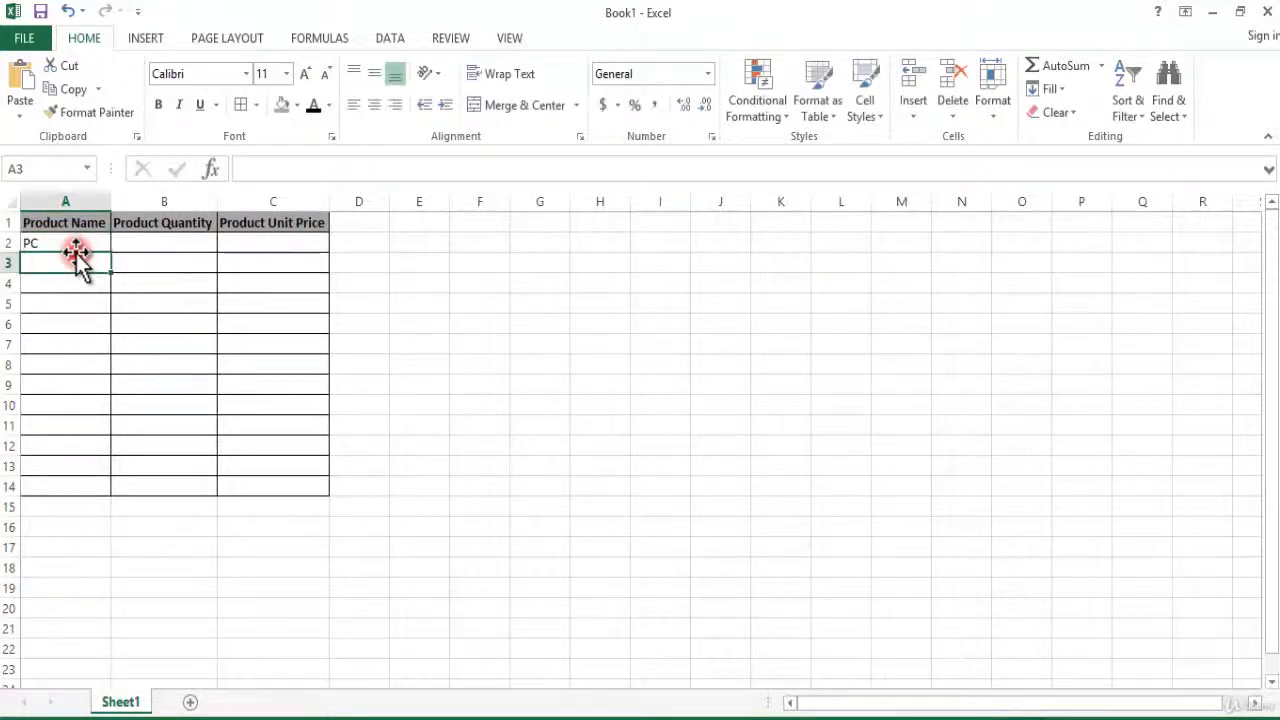
type("Mobile")
key("Return")
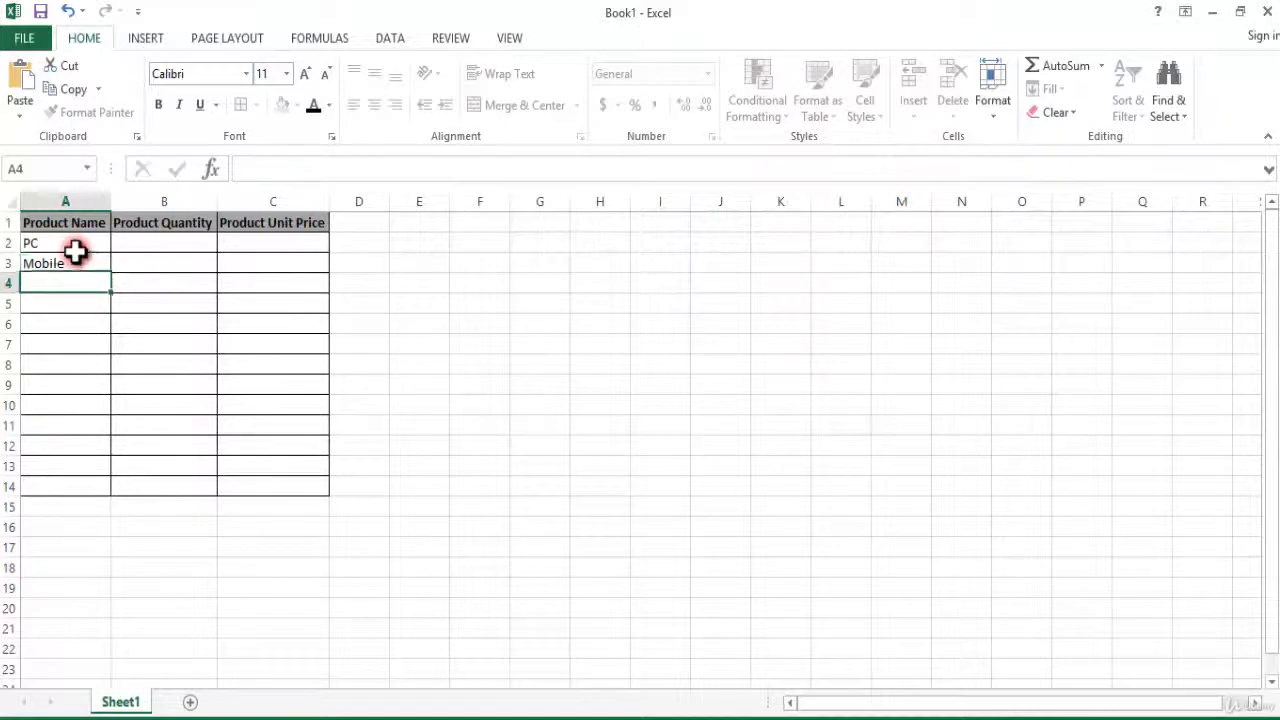
type("Laptops")
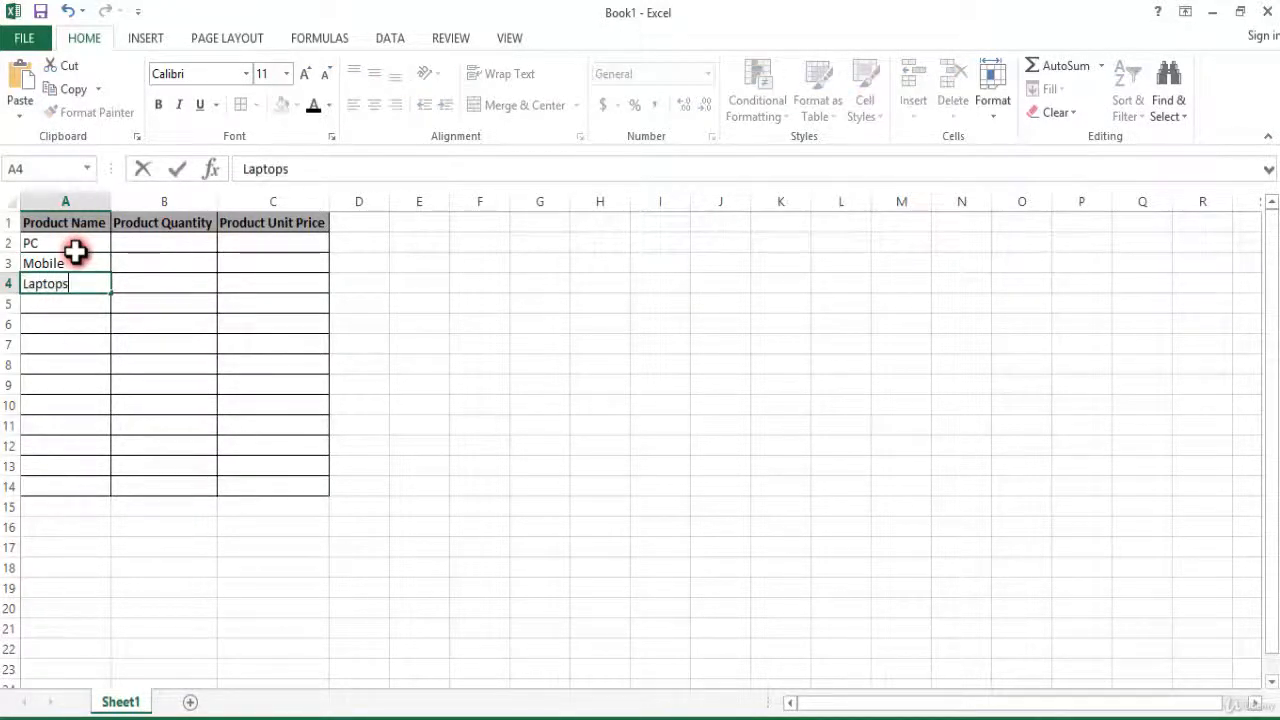
key("Return")
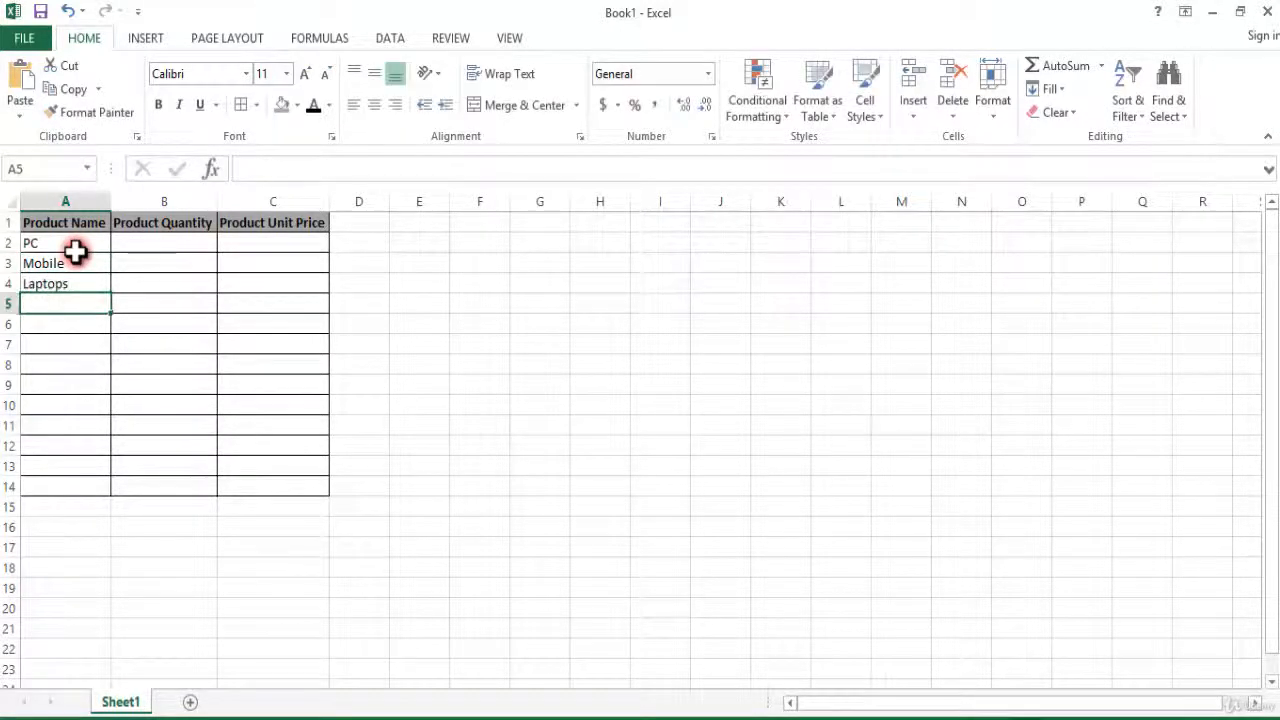
type("Washing")
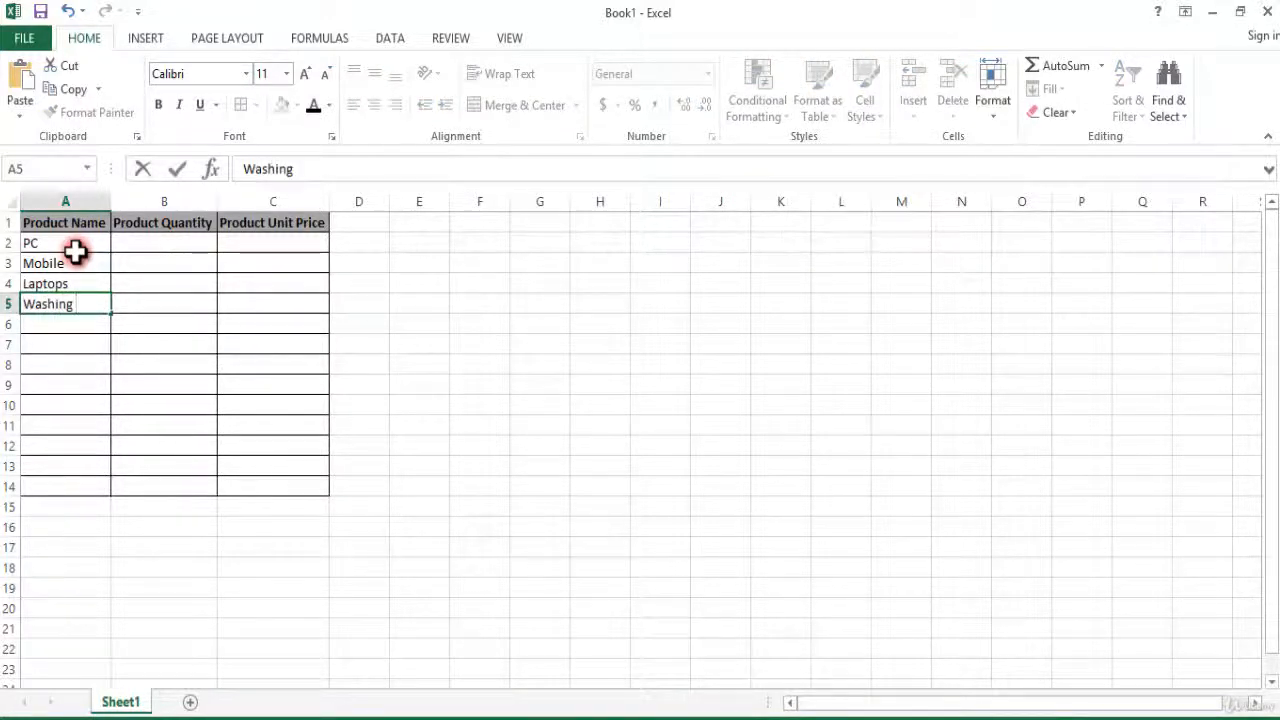
type(" Equ")
key("BackSpace")
key("BackSpace")
key("BackSpace")
key("BackSpace")
key("BackSpace")
key("BackSpace")
key("BackSpace")
key("BackSpace")
key("BackSpace")
key("BackSpace")
key("BackSpace")
key("BackSpace")
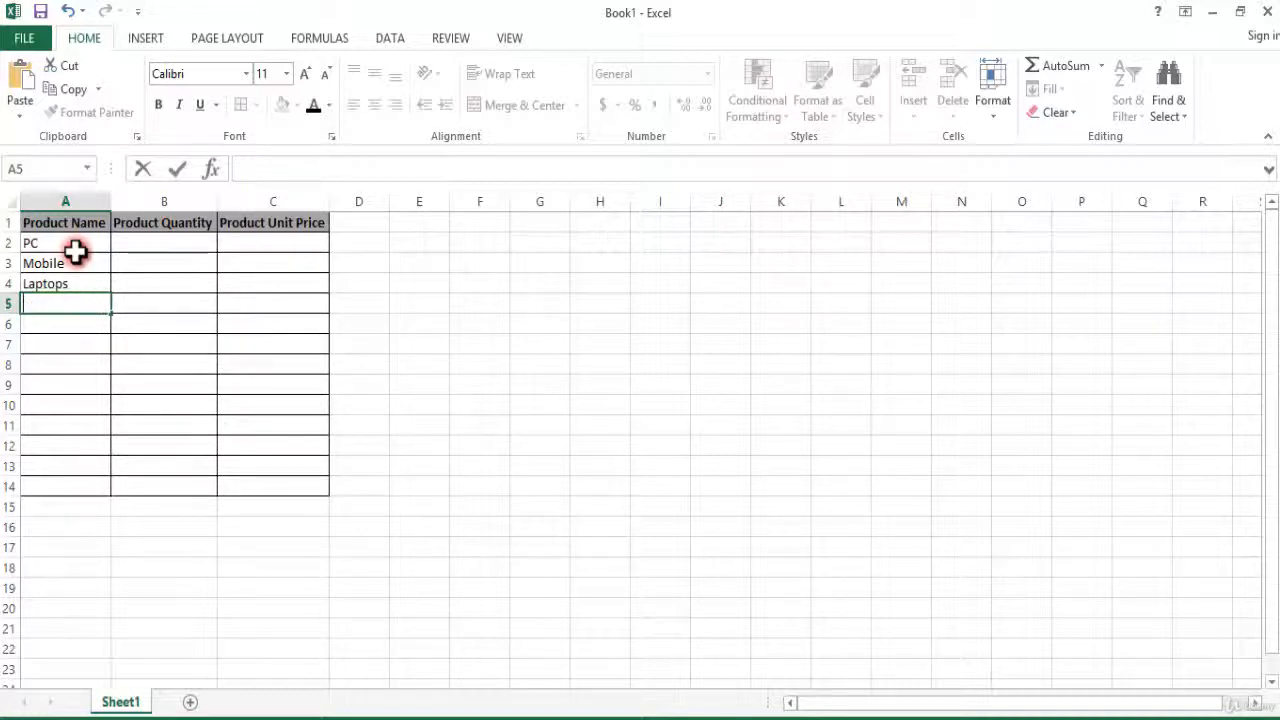
Step: Enter the product names Refrigirator, Iron, Gyser and Watch in A5:A8
type("Refrigirator")
key("Return")
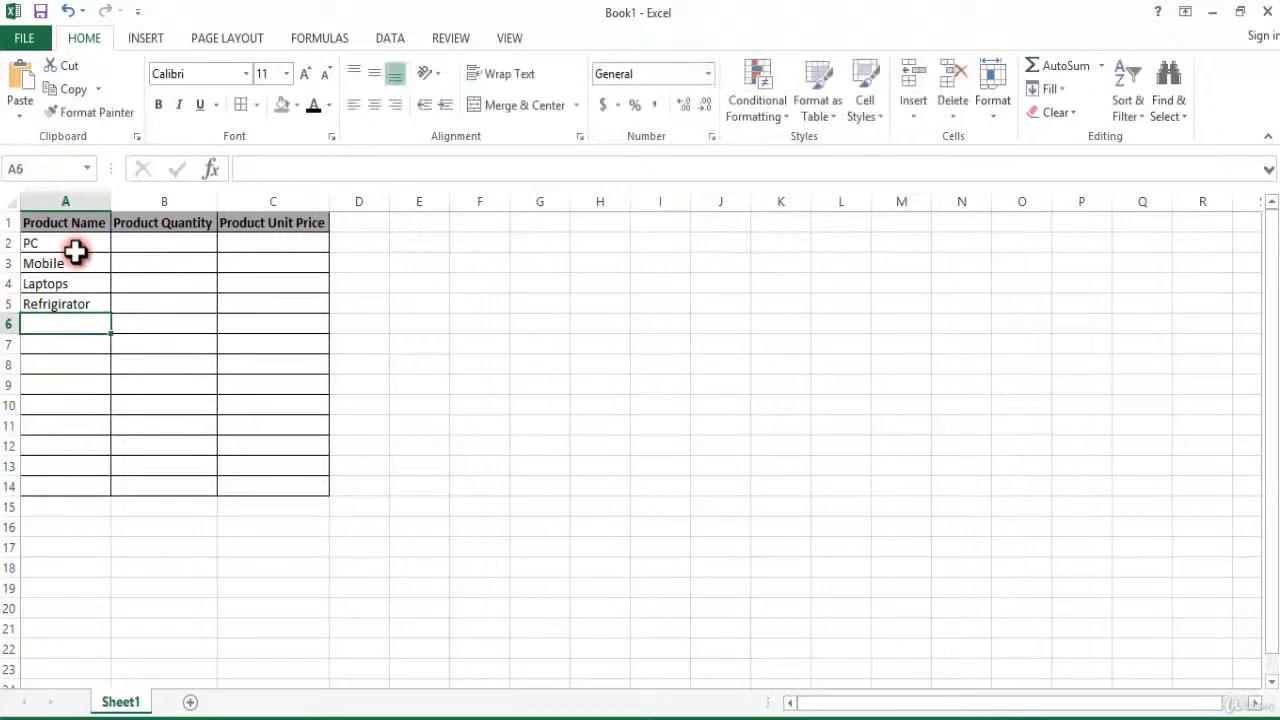
type("Iron")
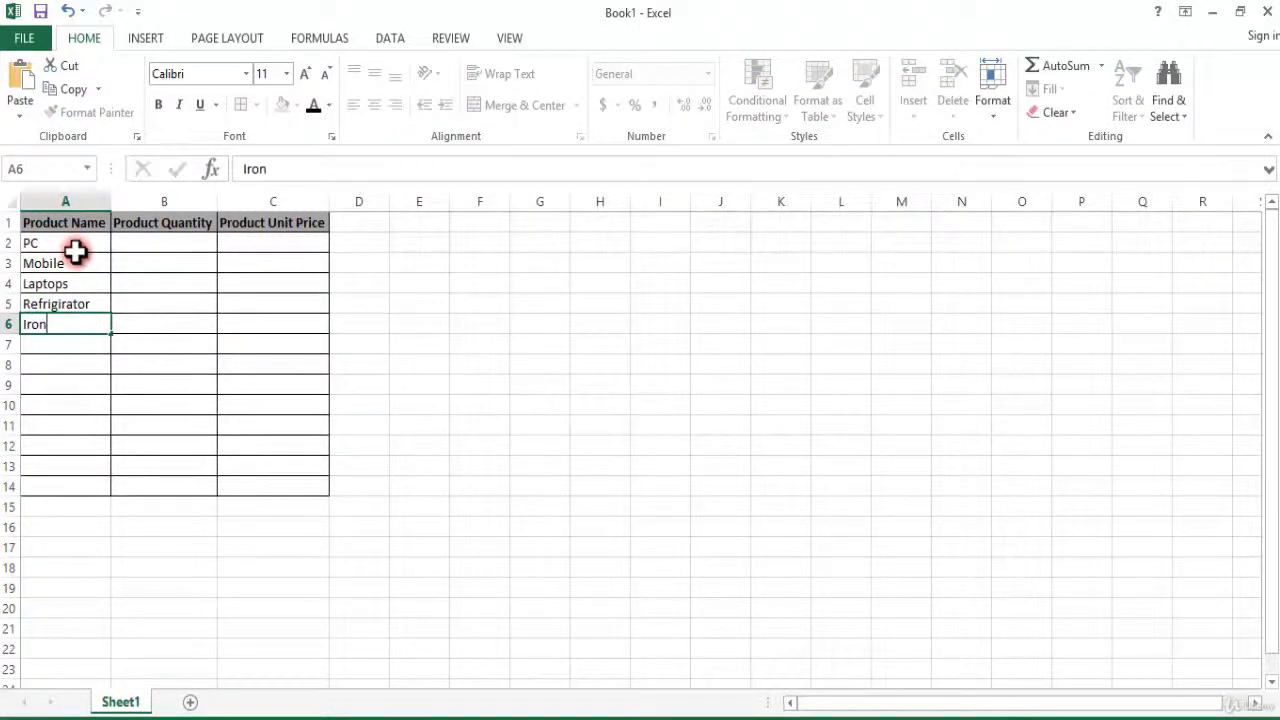
key("Return")
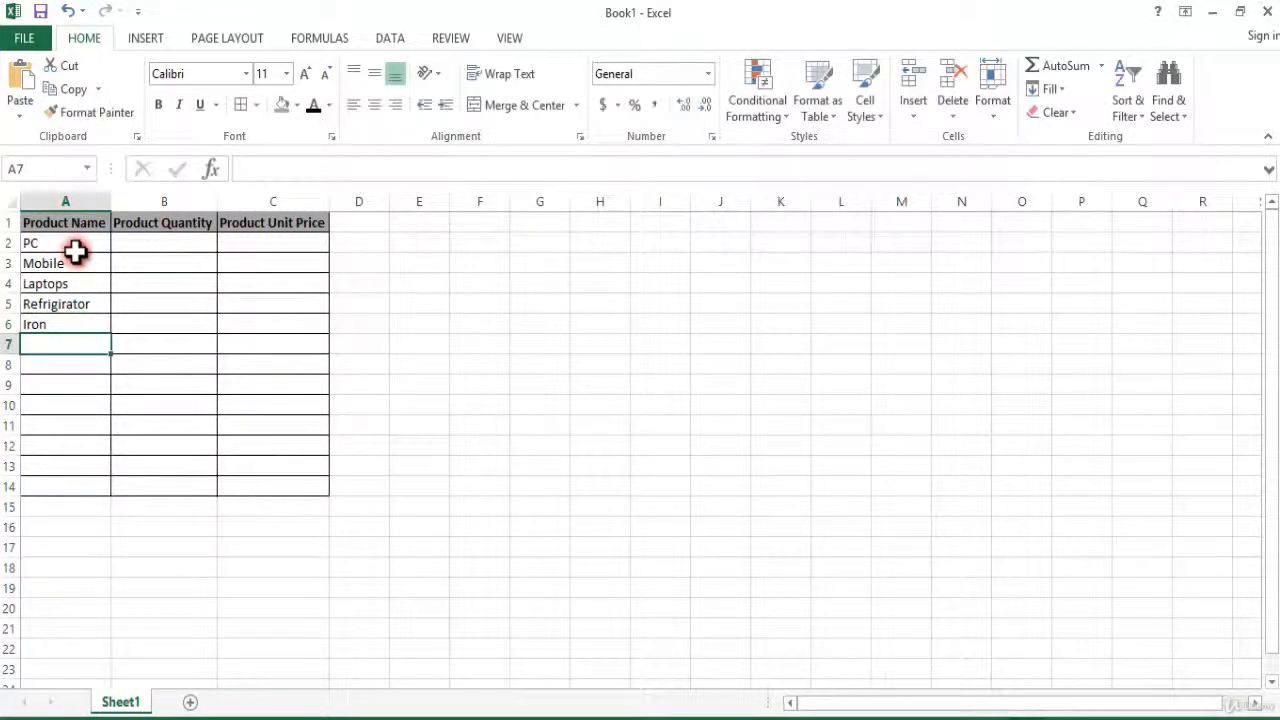
type("Gyser")
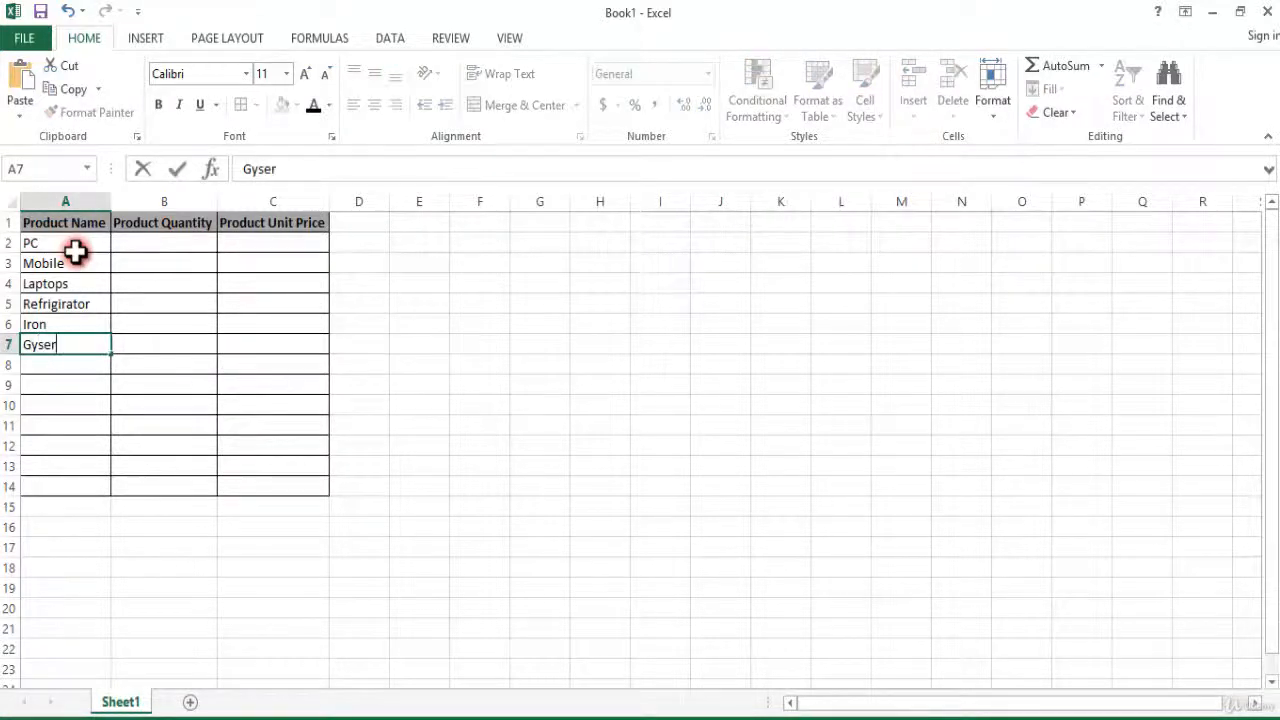
key("Return")
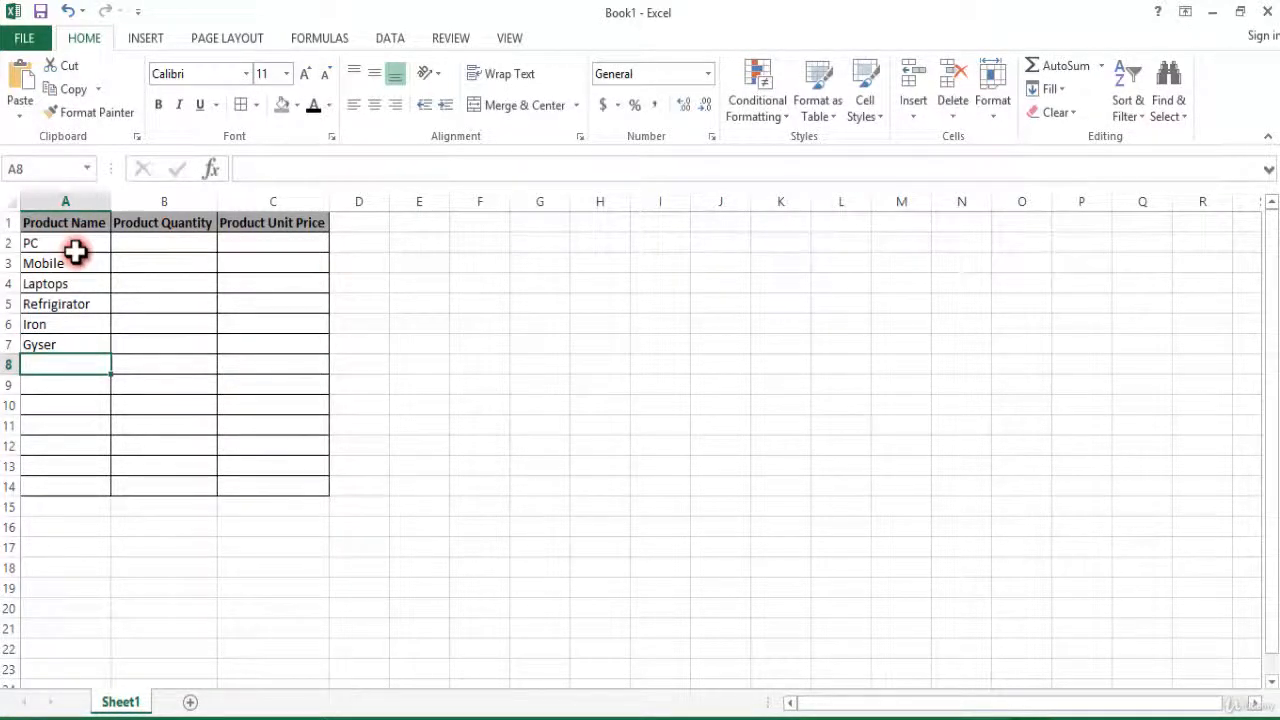
type("Watch")
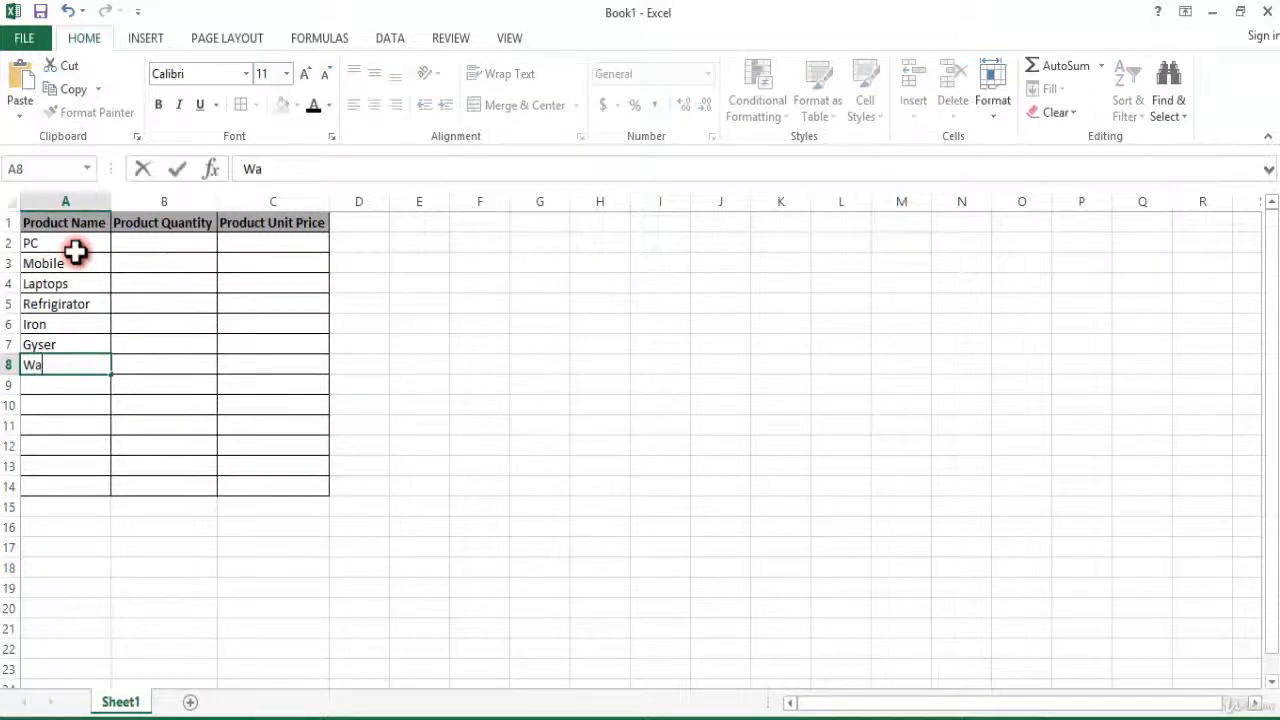
key("Return")
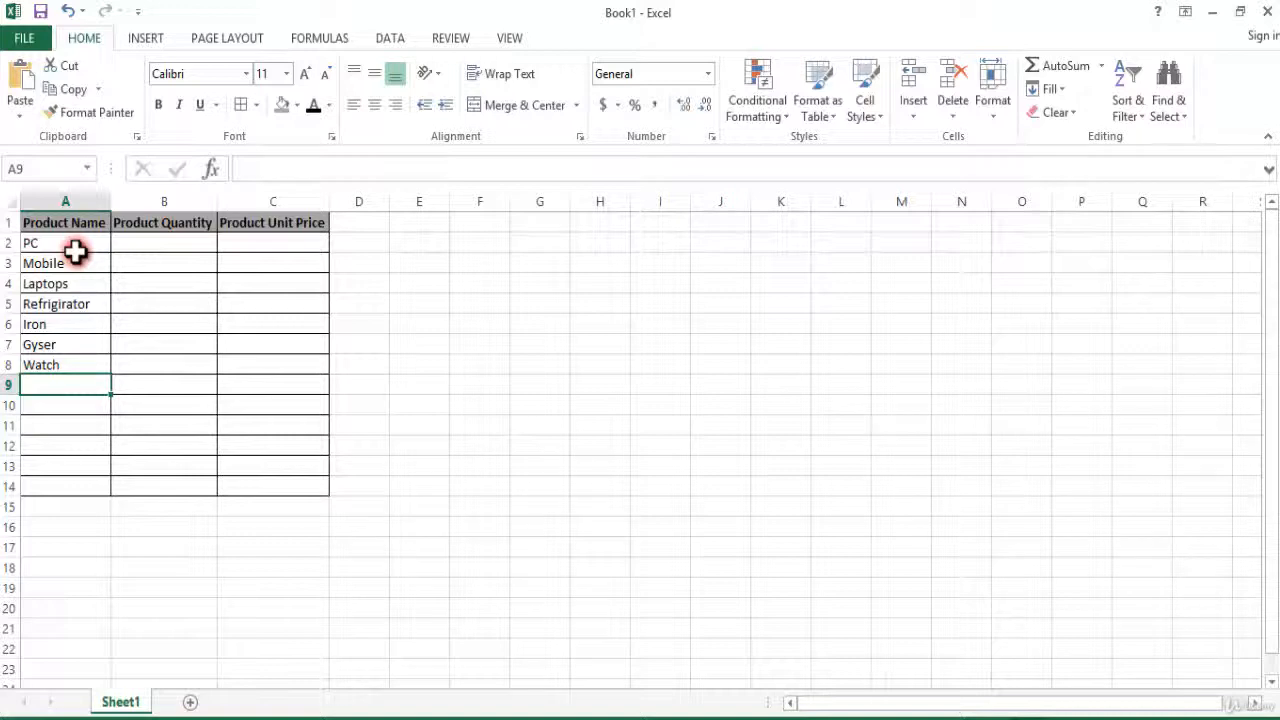
type("Shir")
key("BackSpace")
key("BackSpace")
key("BackSpace")
Step: Enter the product names Jeans and T-shirt in A9:A10
type("Jeans")
key("Return")
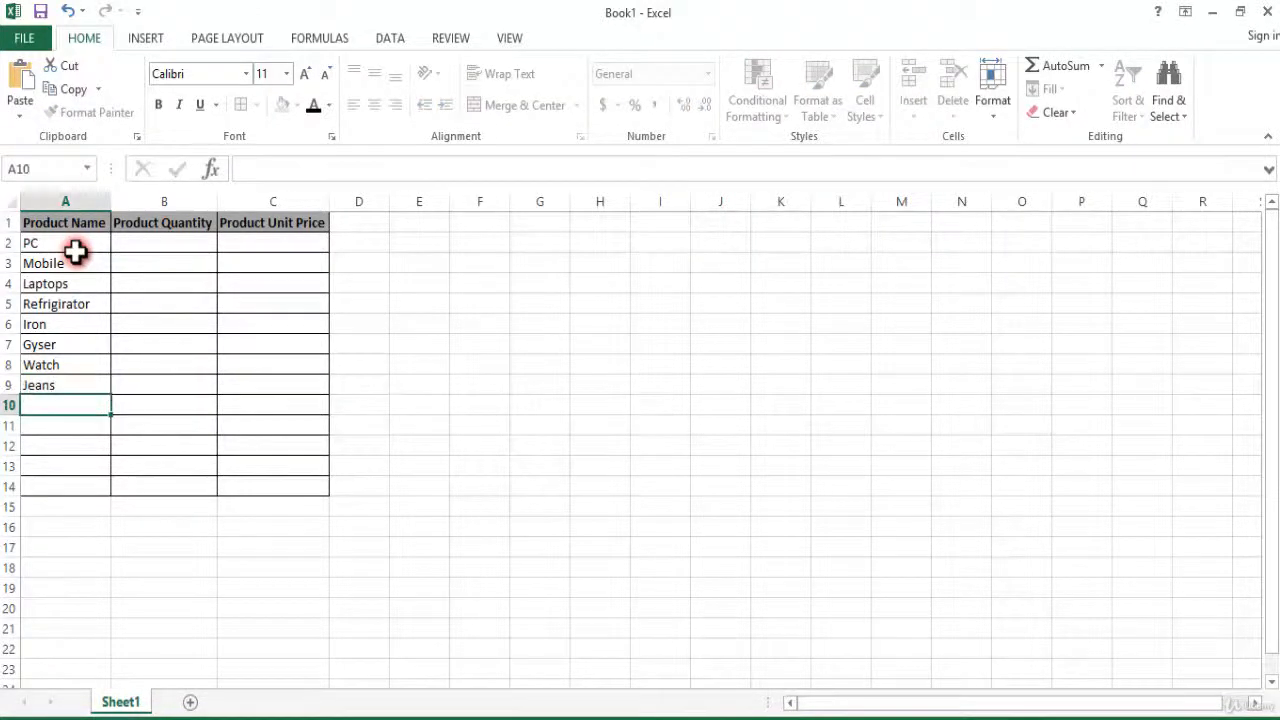
type("T-shirt")
left_click(140, 247)
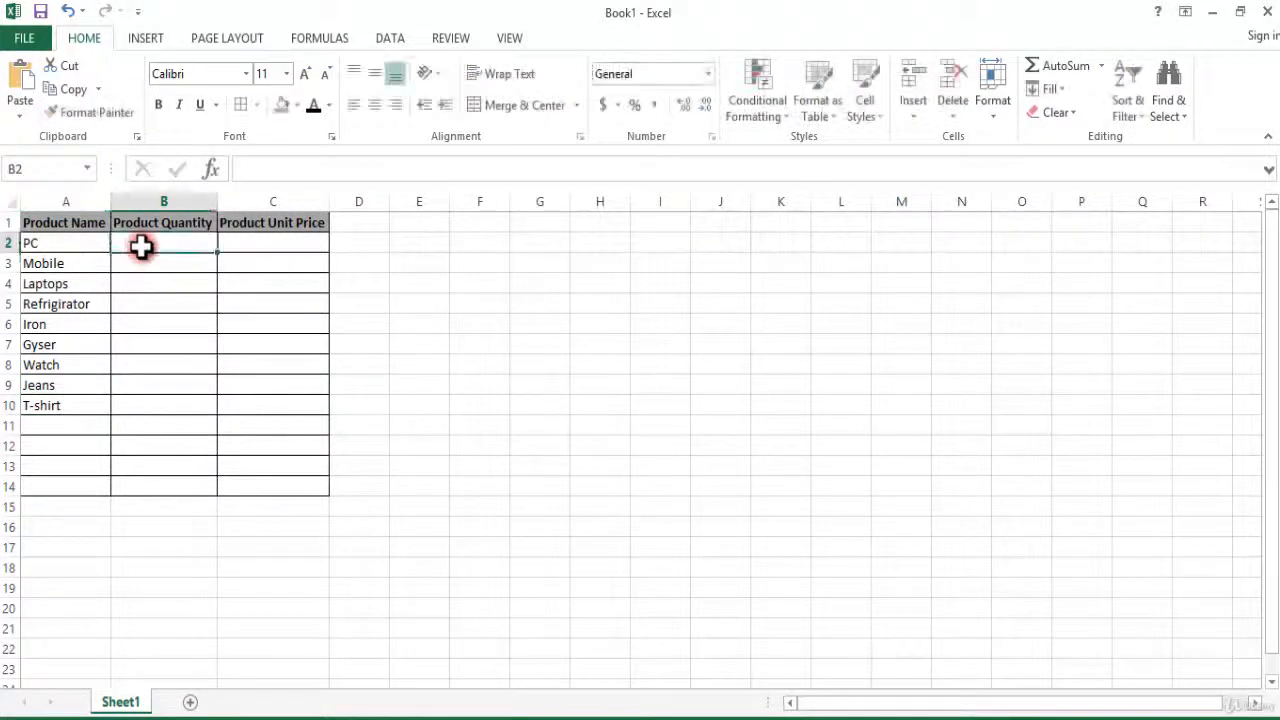
Step: Clear the stray value in B3 and enter the quantities 10, 20 and 10 in B2:B4
left_click(188, 262)
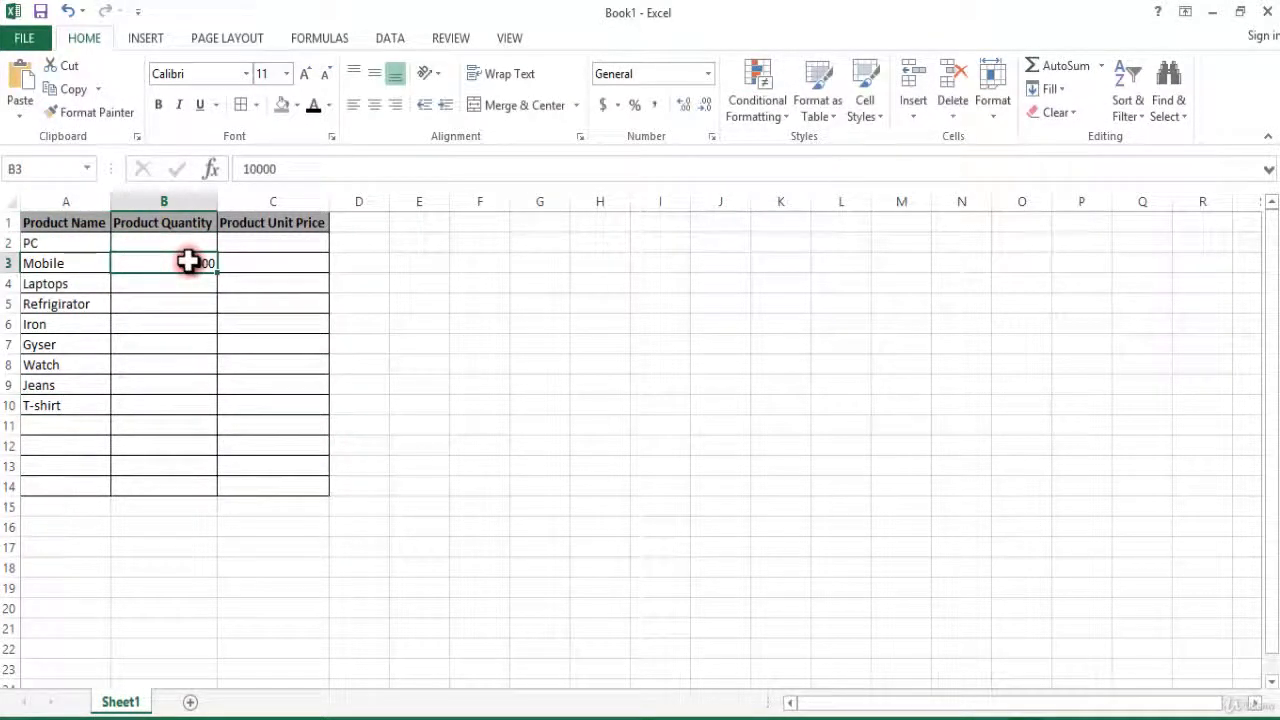
key("Delete")
left_click(183, 242)
type("10")
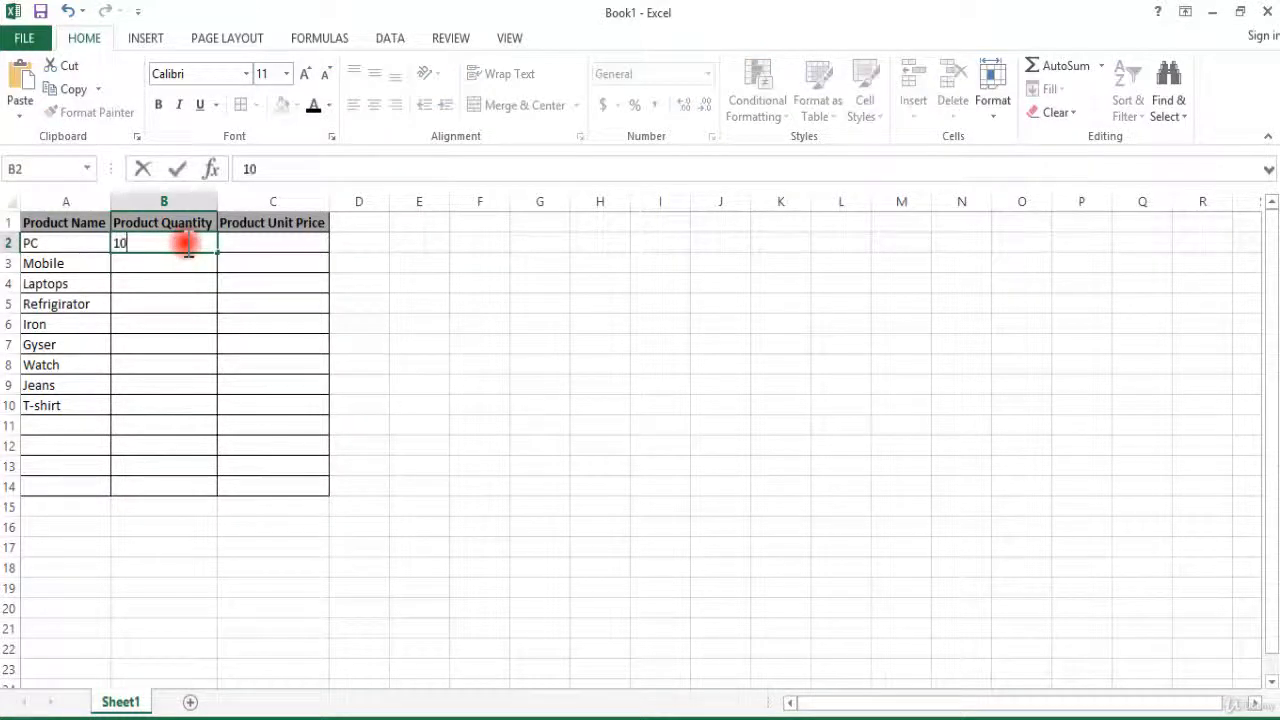
key("Return")
type("20")
key("Return")
type("10")
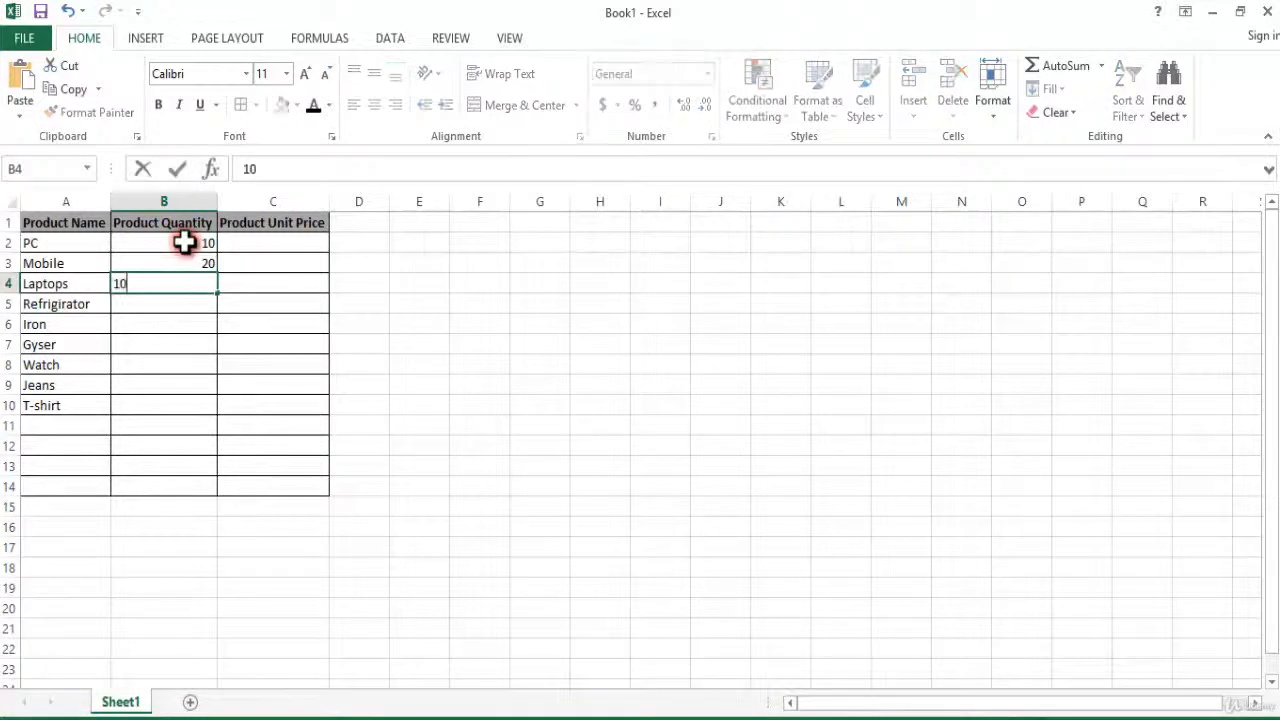
key("Return")
Step: Enter the quantities 100, 1000 and 10000 for Refrigirator, Iron and Gyser in B5:B7
type("100")
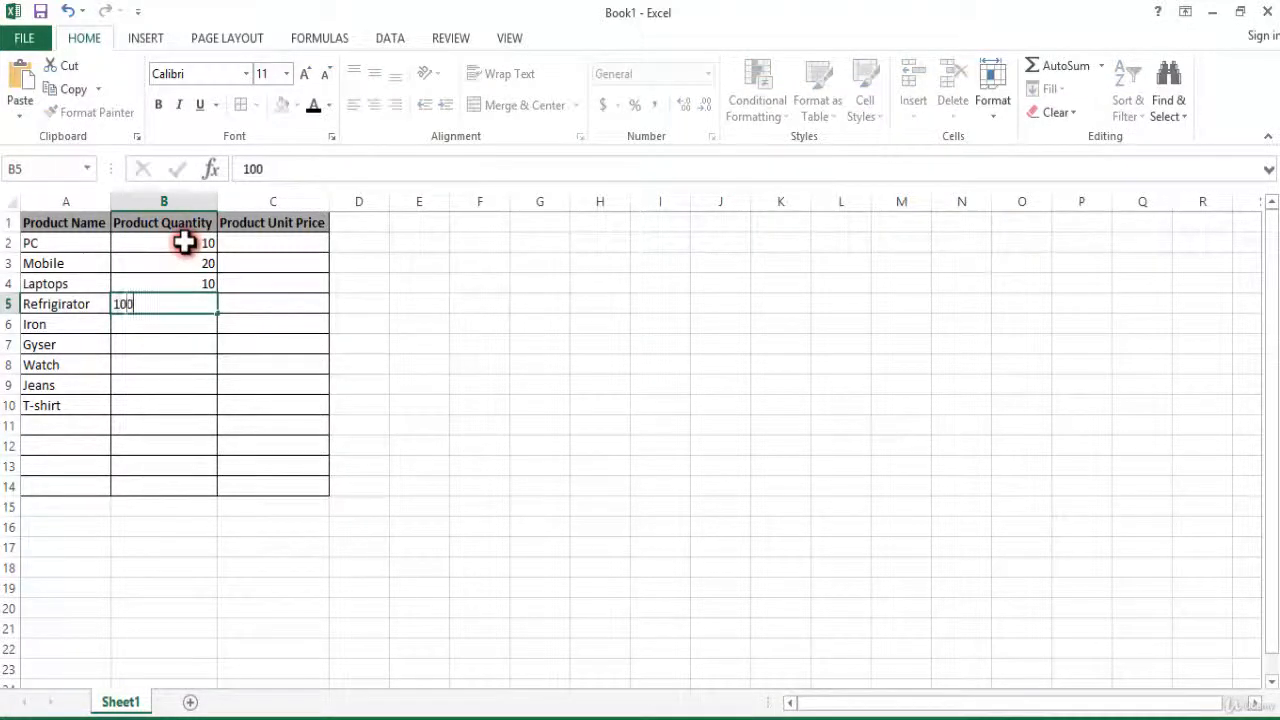
key("Return")
type("1000")
key("Return")
type("10000")
key("Return")
Step: Enter the quantities 100, 200 and 10000 for Watch, Jeans and T-shirt in B8:B10
type("100")
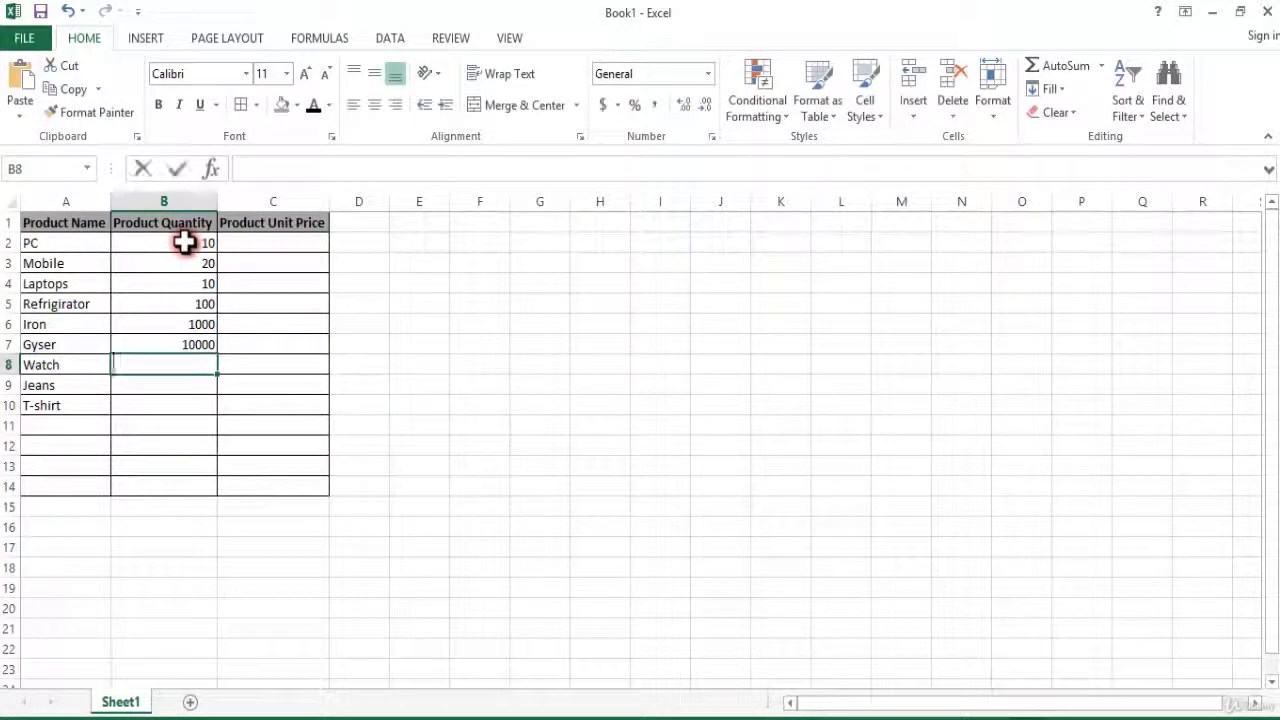
key("Return")
type("200")
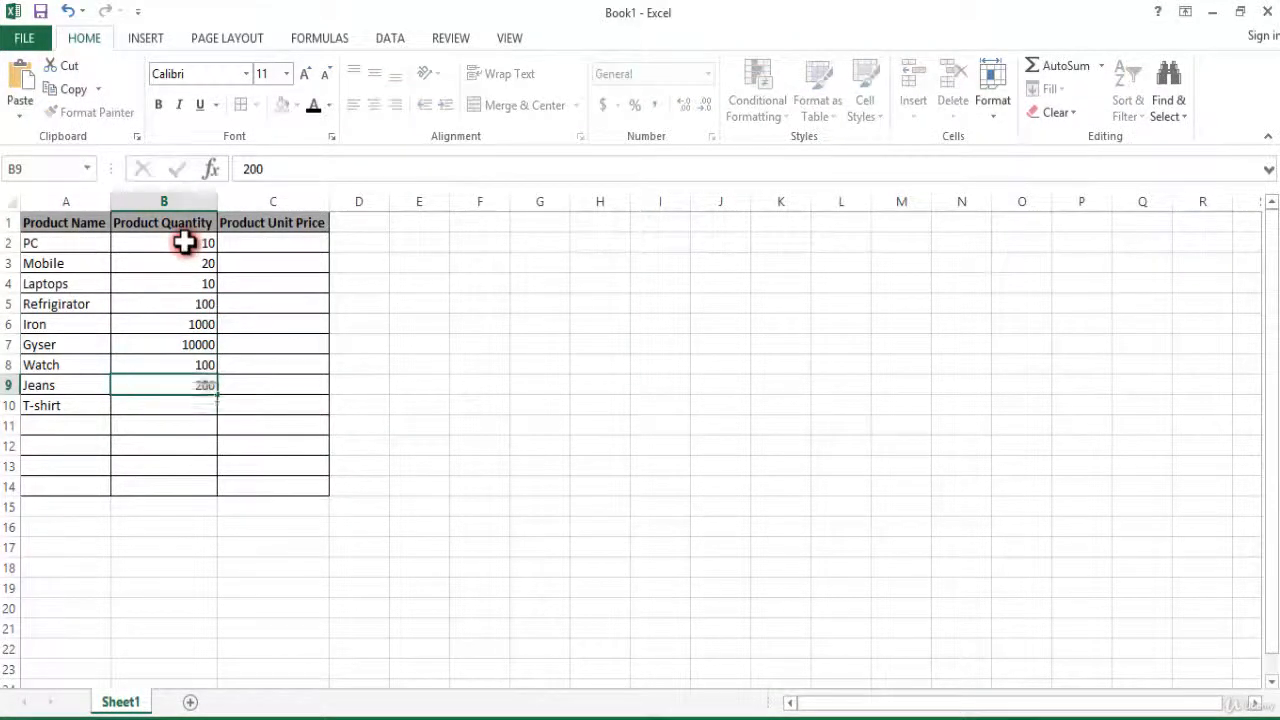
key("Return")
type("100")
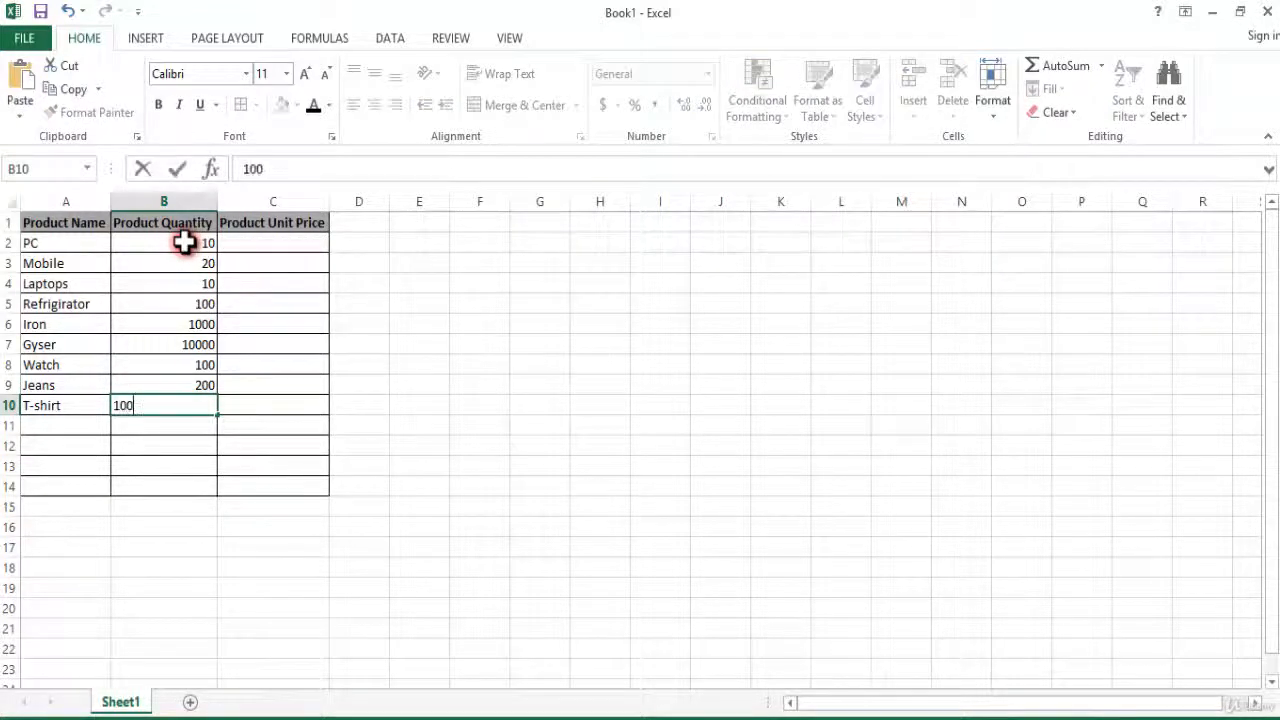
type("00")
key("Return")
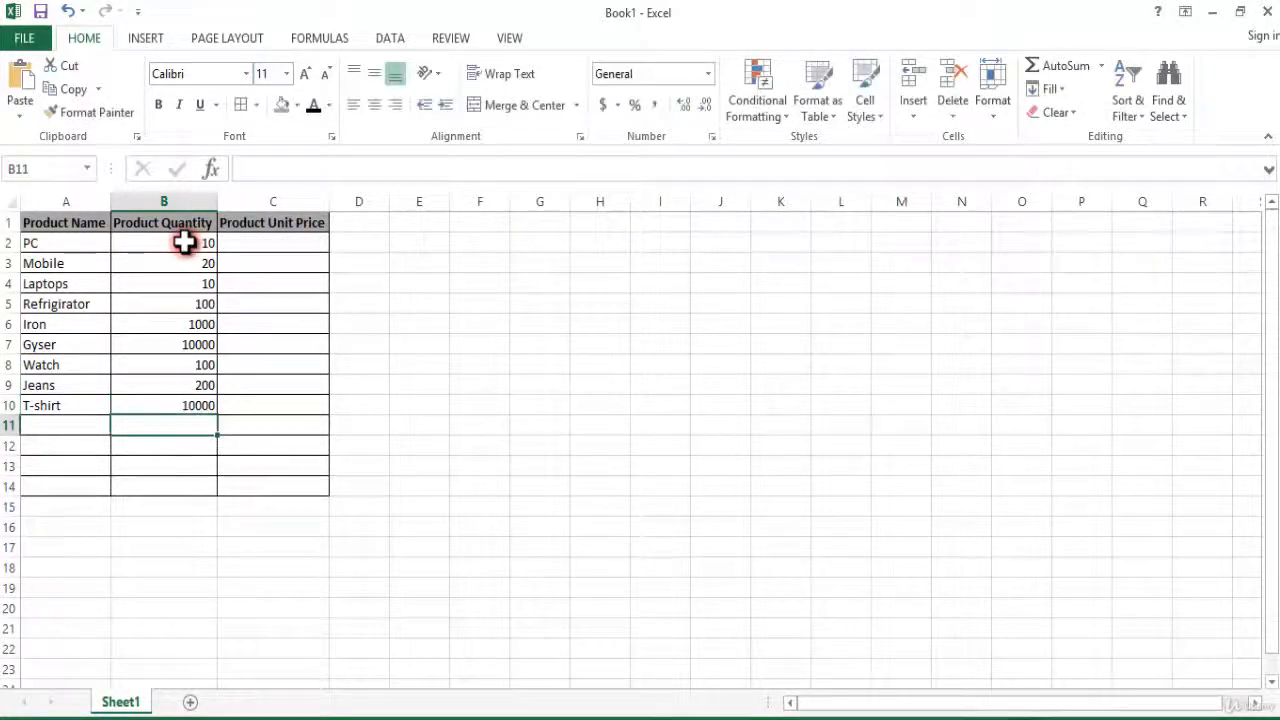
Step: Enter a unit price of 10000 for PC, Mobile and Laptops in C2:C4
left_click(240, 249)
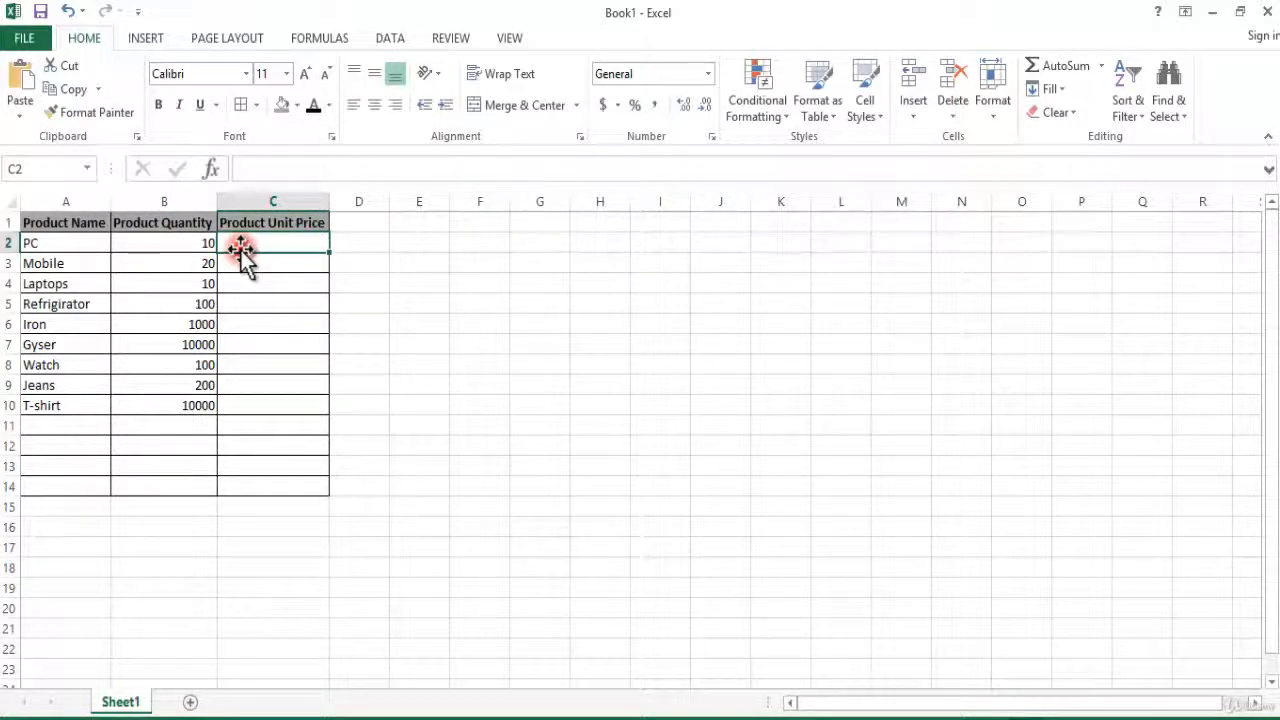
type("5")
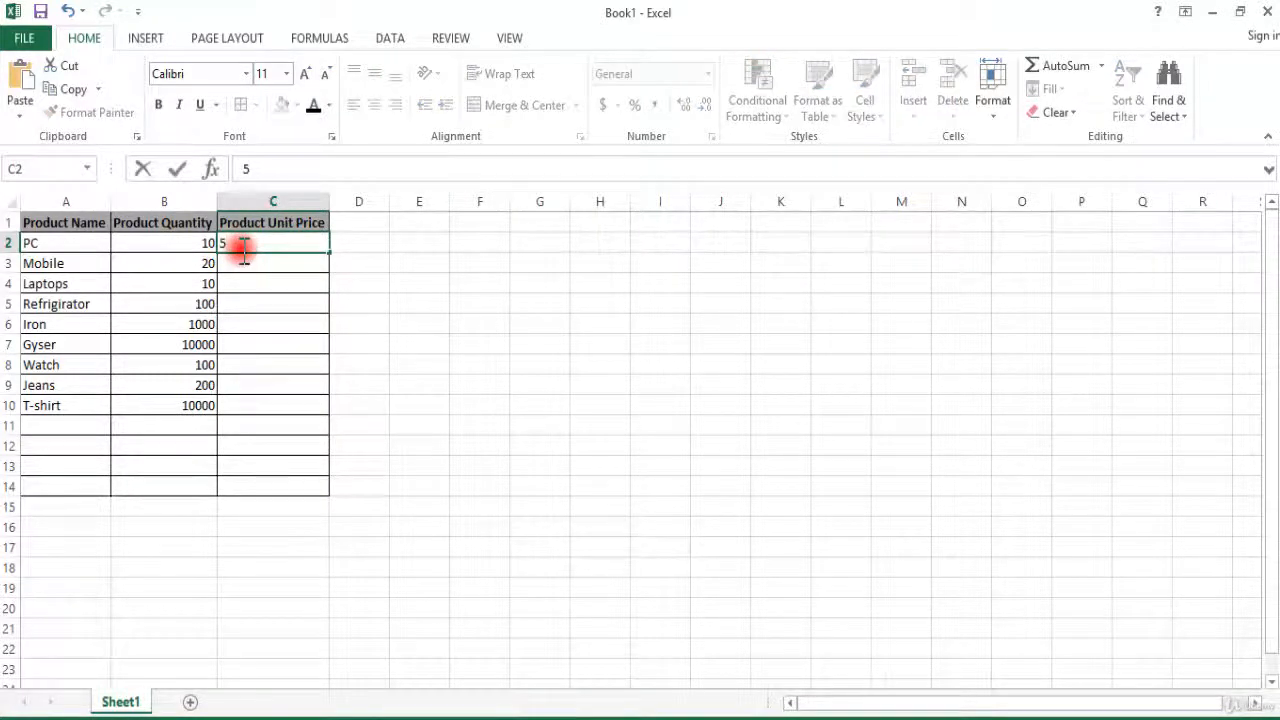
type("10000")
key("Return")
type("100")
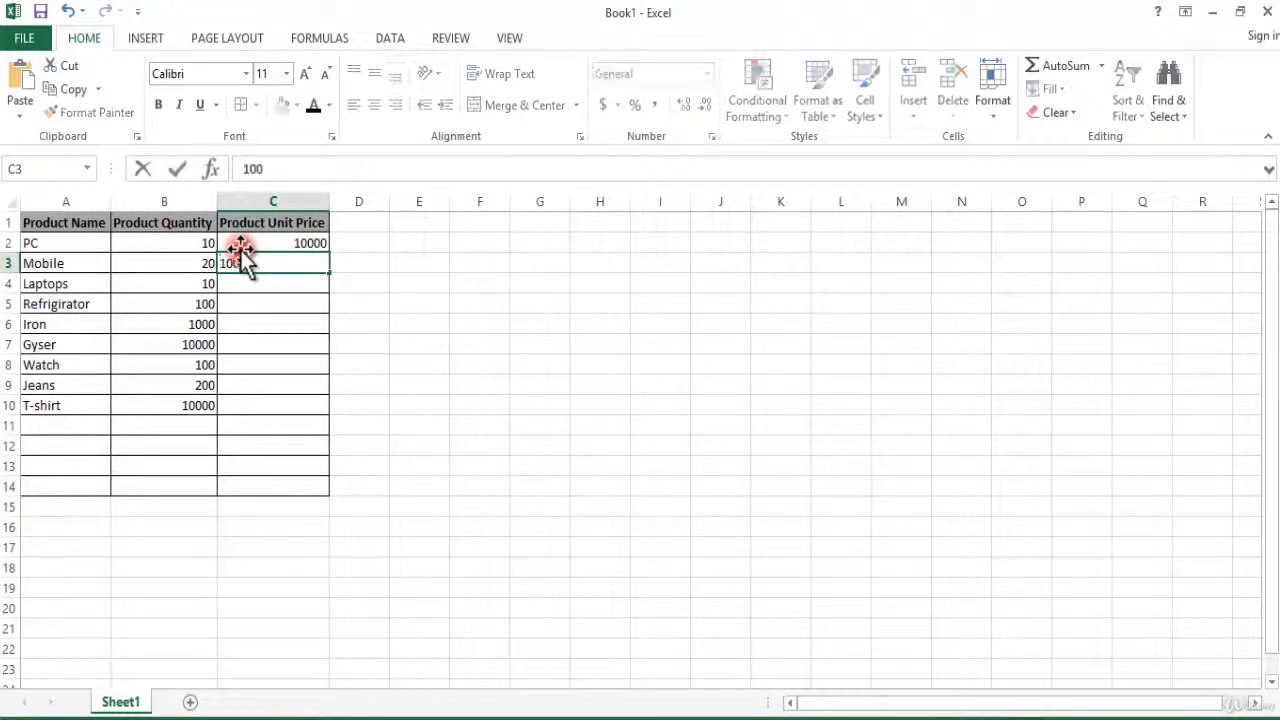
type("00")
key("Return")
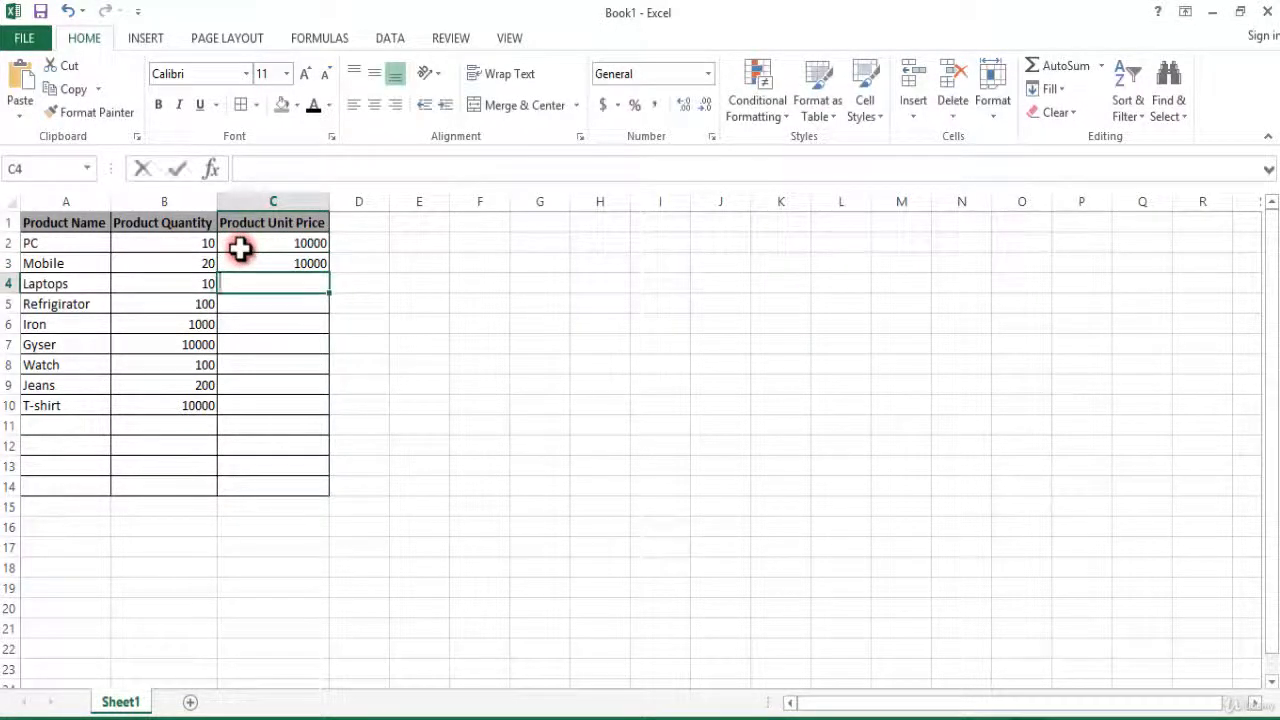
type("10000")
key("Return")
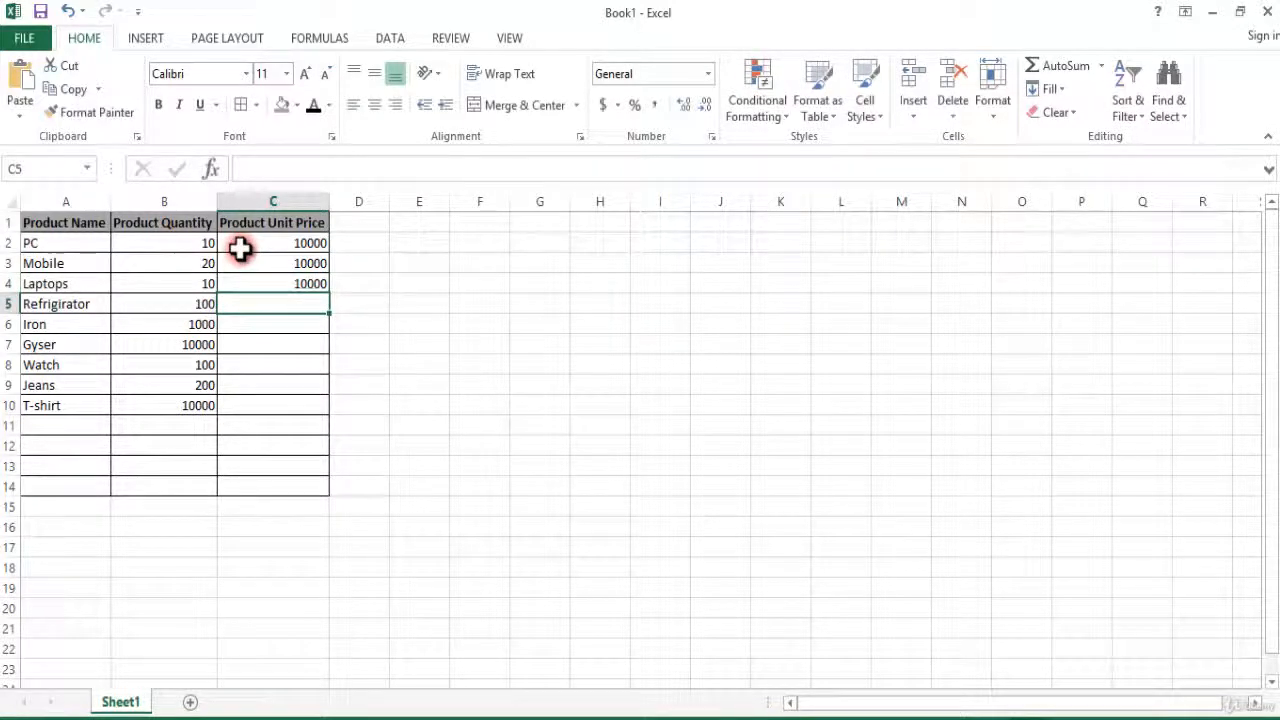
Step: Enter the unit prices 4000 for Refrigirator and 20 for Iron in C5:C6
type("4000")
key("Return")
type("100")
key("BackSpace")
key("BackSpace")
key("BackSpace")
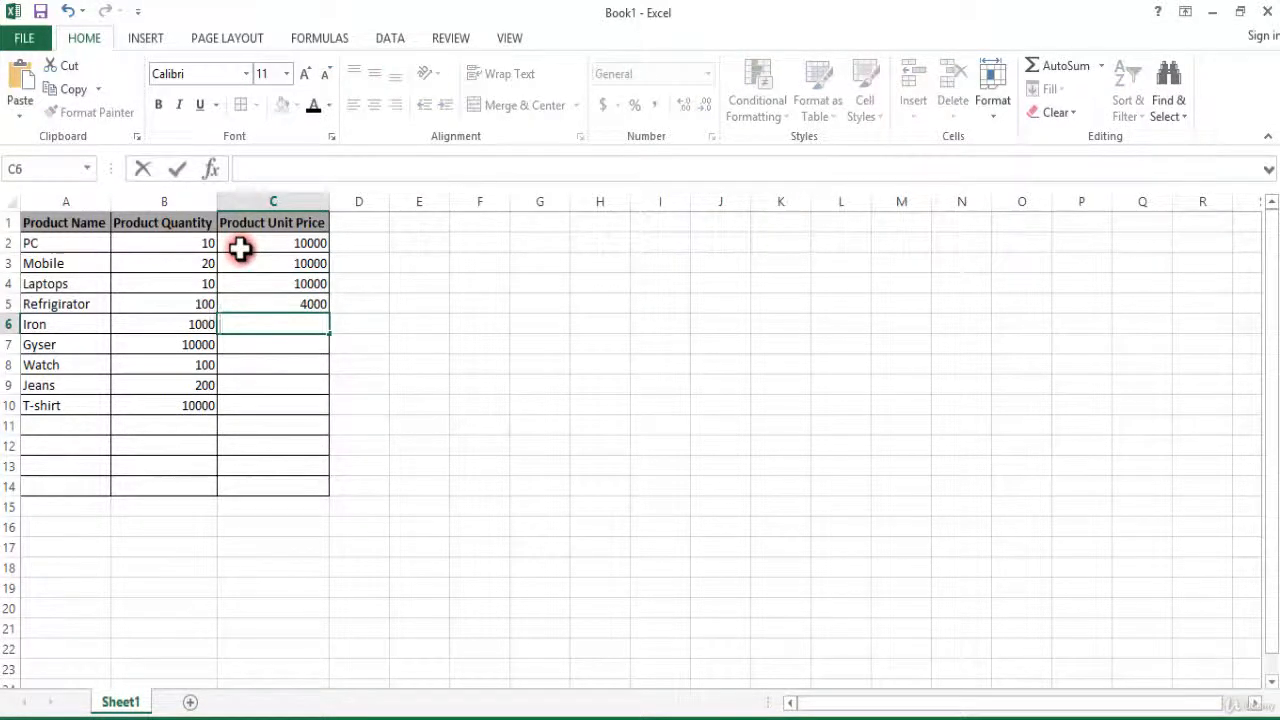
key("BackSpace")
key("BackSpace")
key("Return")
Step: Enter the unit prices 100 for Gyser and 1000 each for Watch, Jeans and T-shirt in C7:C10
type("100")
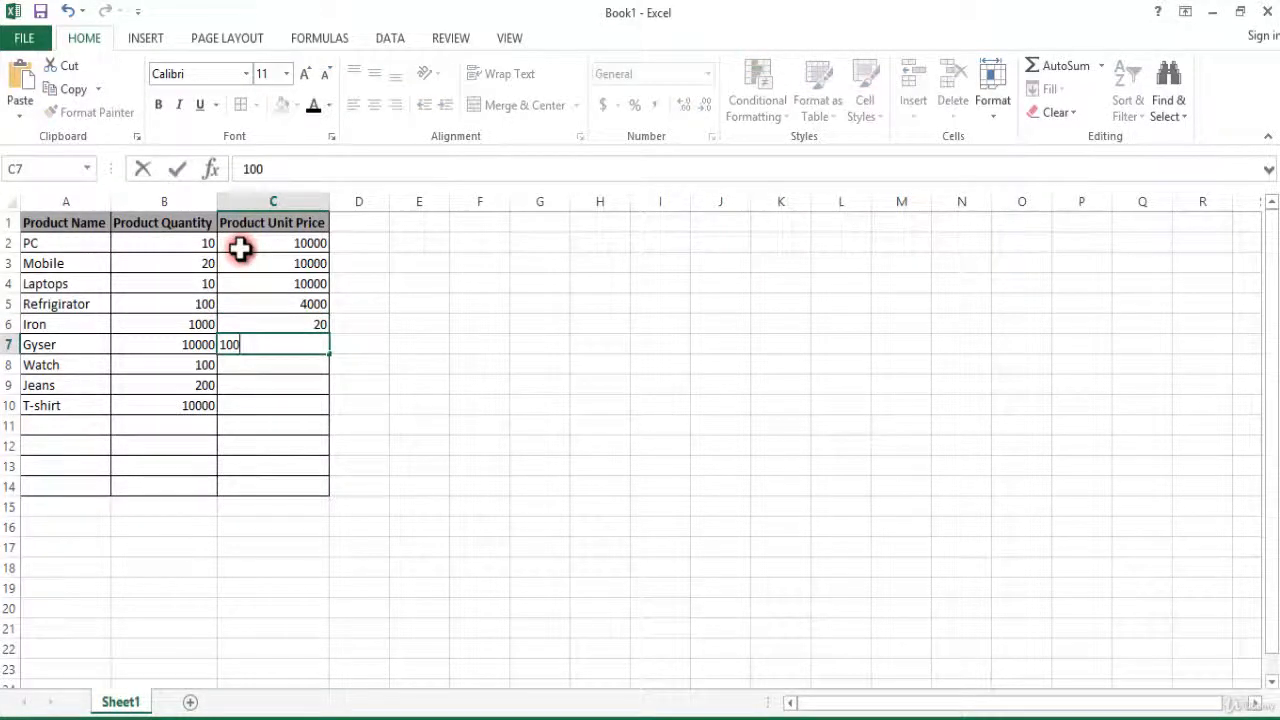
key("Return")
type("1000")
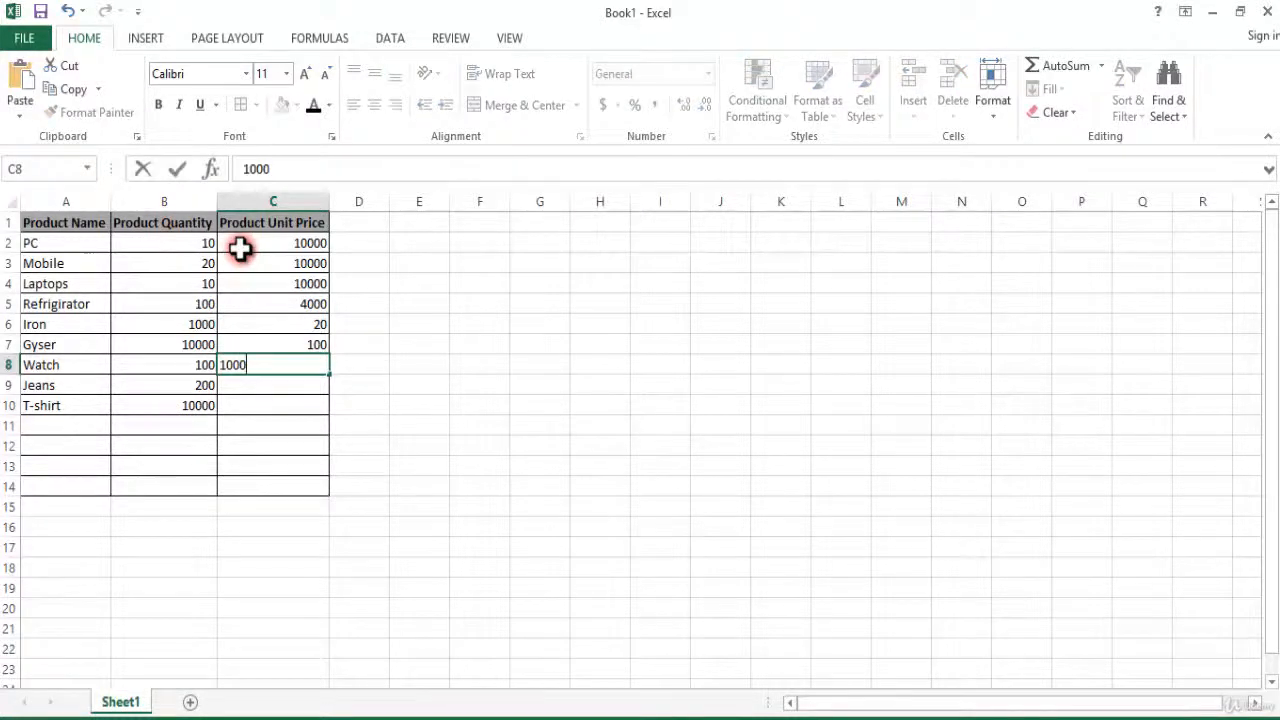
key("Return")
type("400")
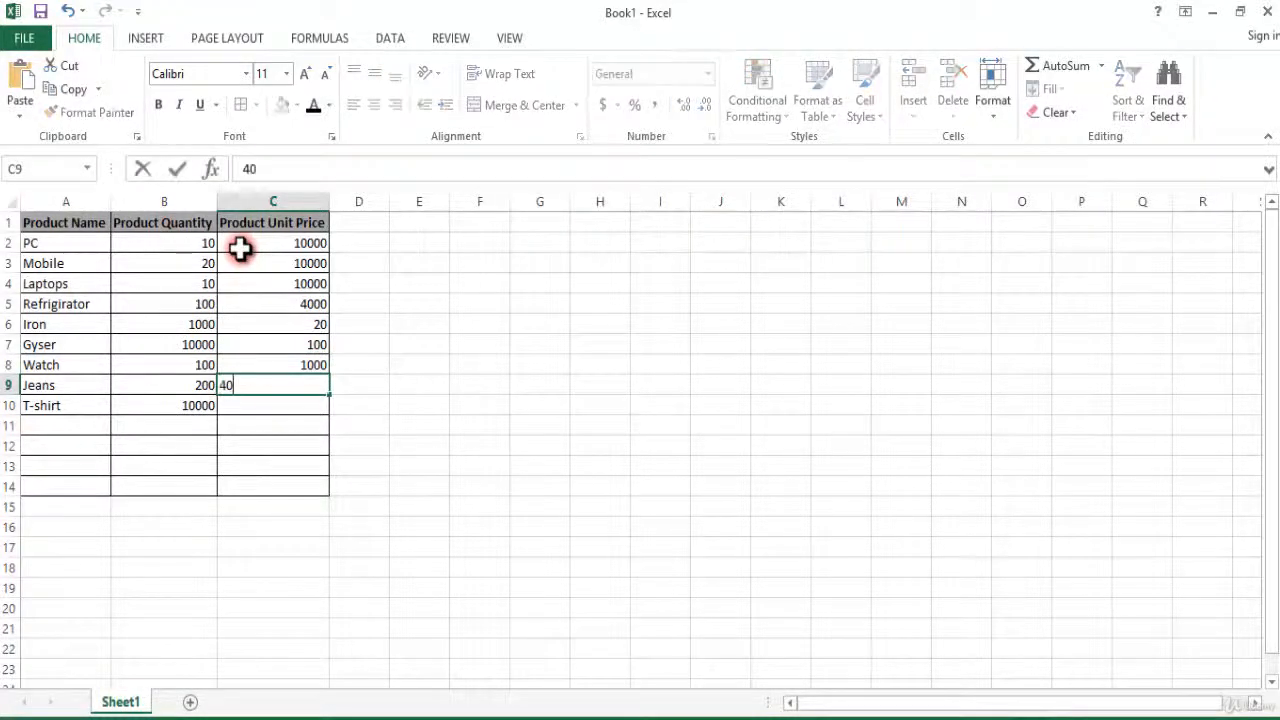
key("BackSpace")
type("1000")
key("Return")
type("1000")
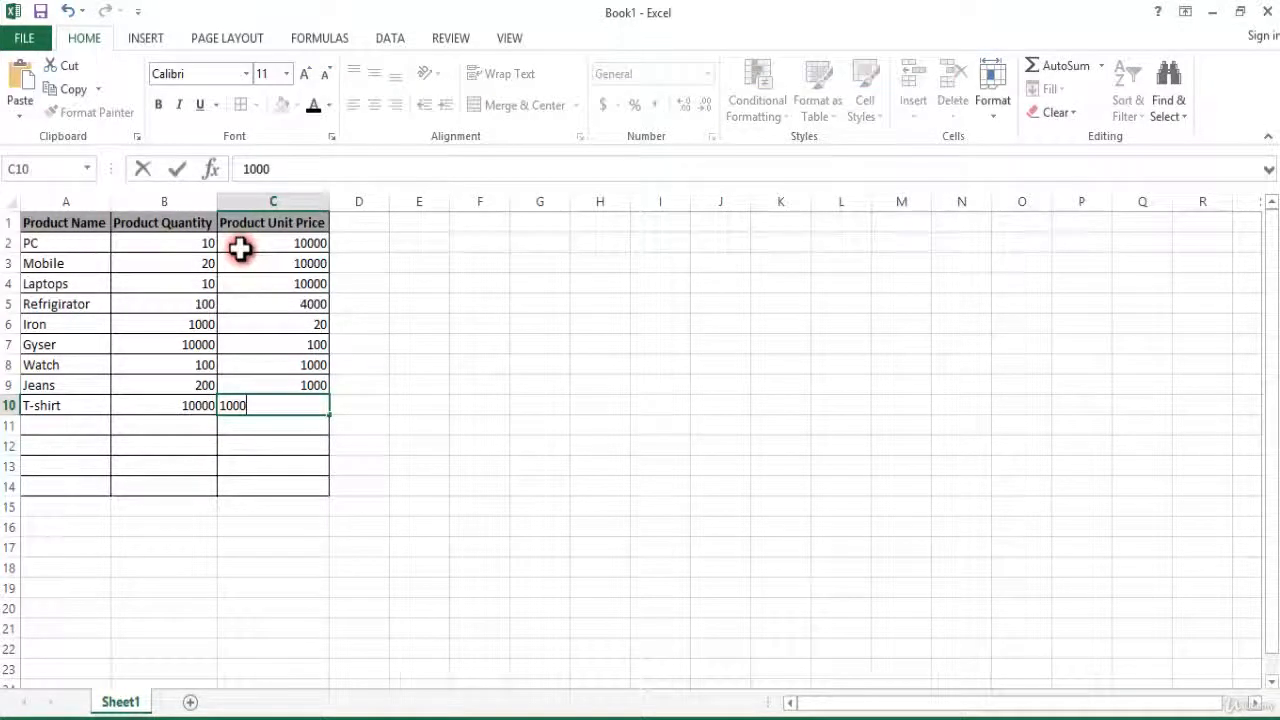
key("Return")
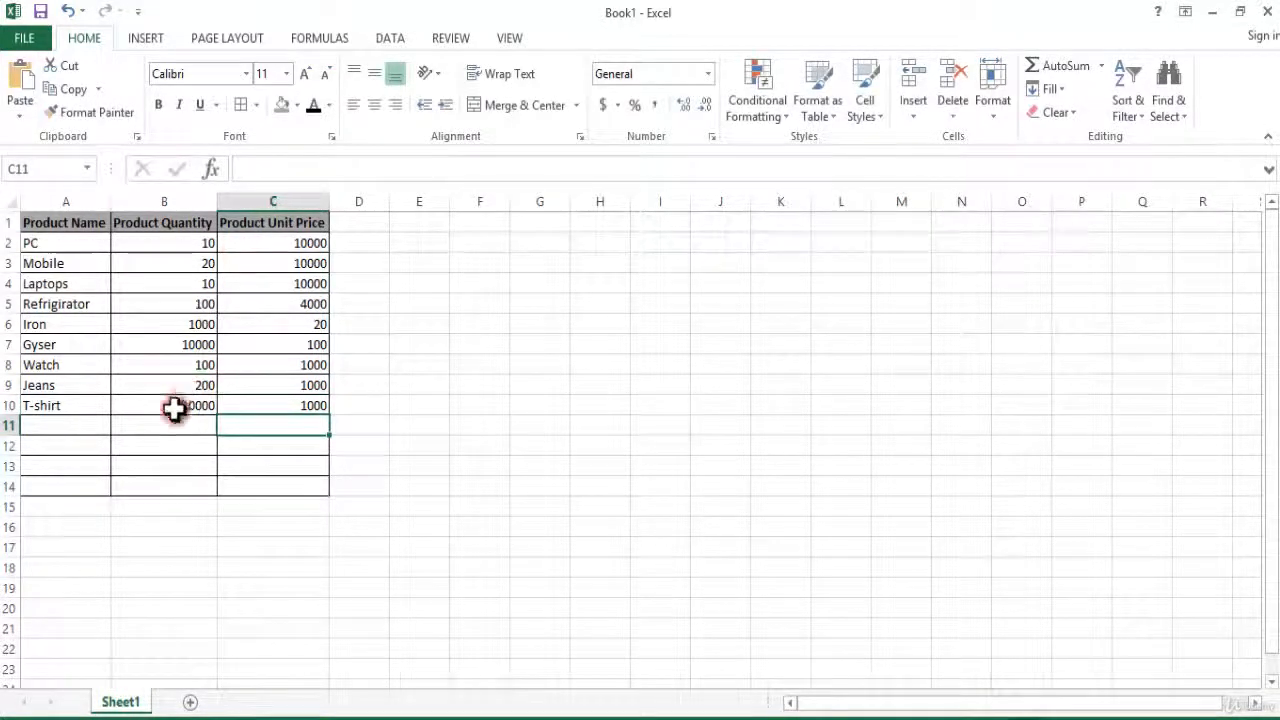
Step: Add the label Total in B11, below the product quantities
left_click(154, 424)
type("Total")
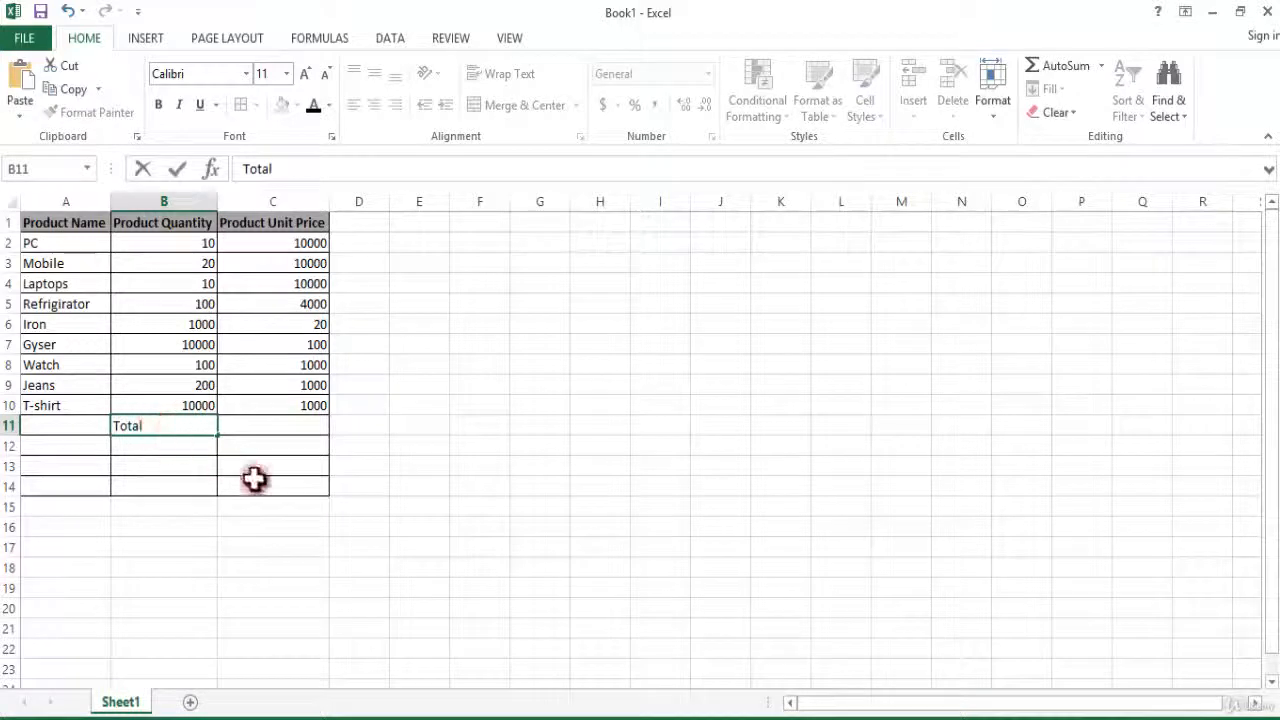
left_click(250, 427)
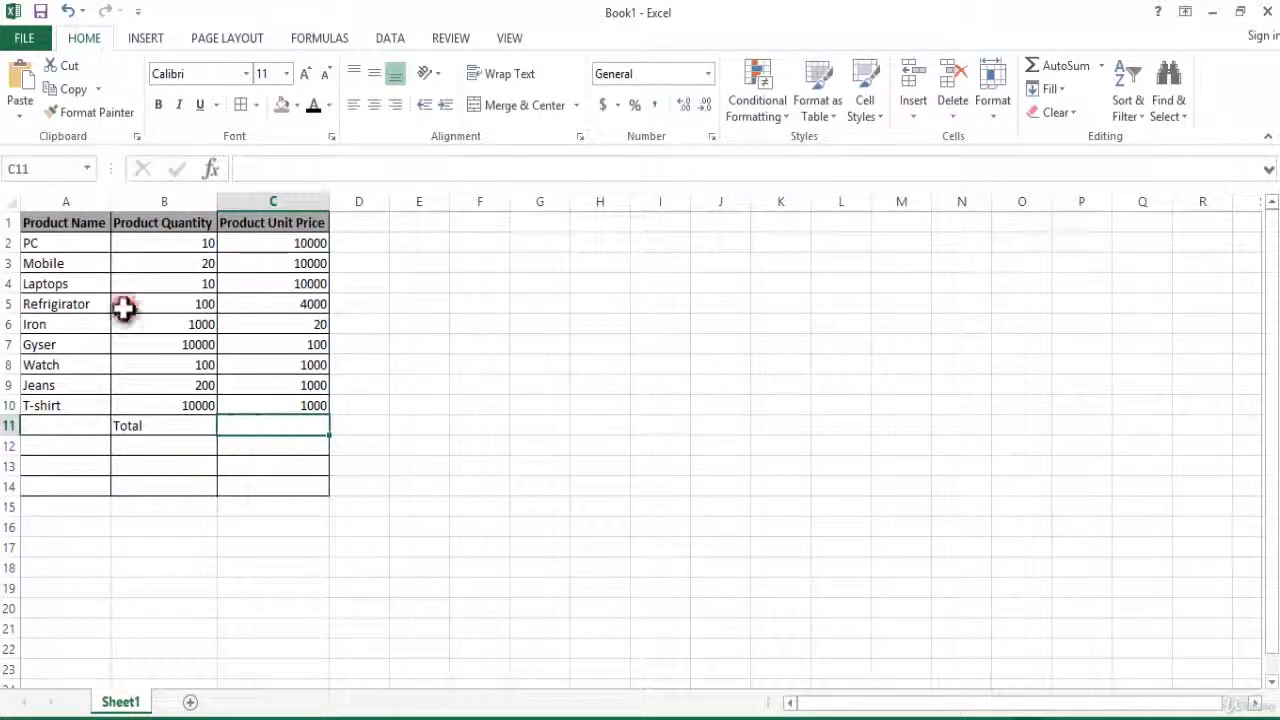
Step: Center the contents of all cells in the sheet horizontally
left_click(10, 204)
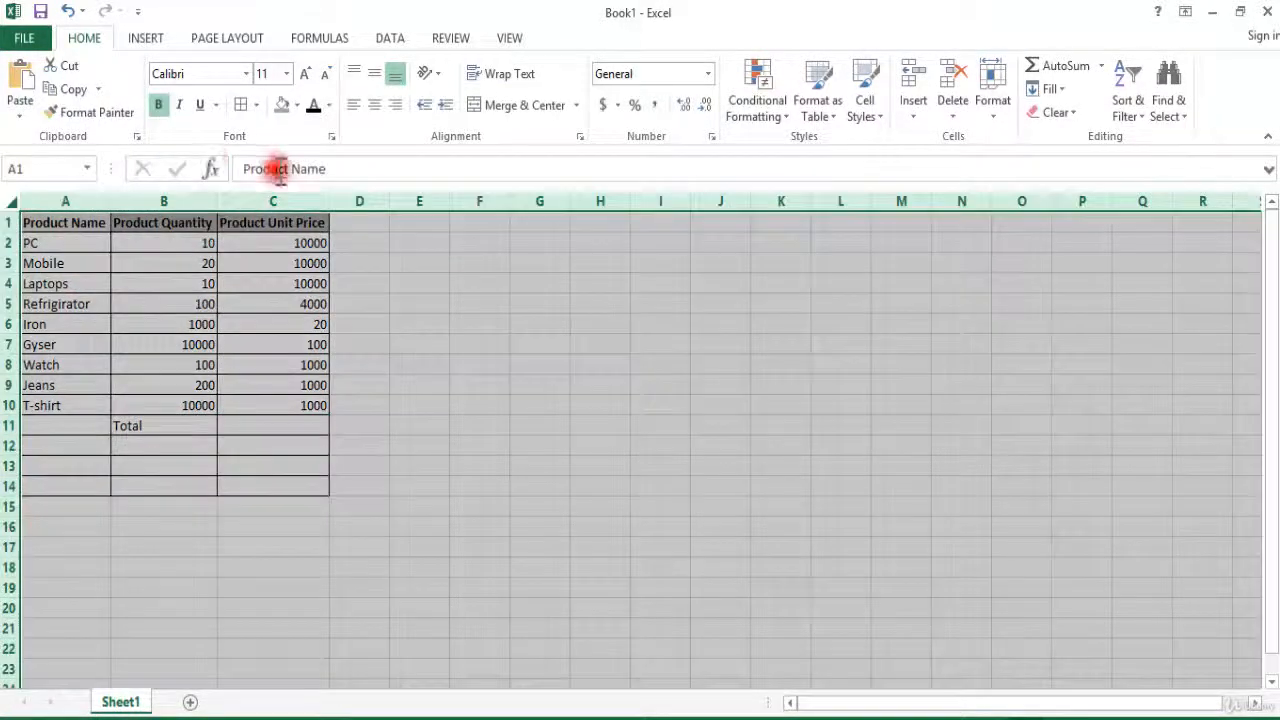
left_click(374, 105)
left_click(193, 446)
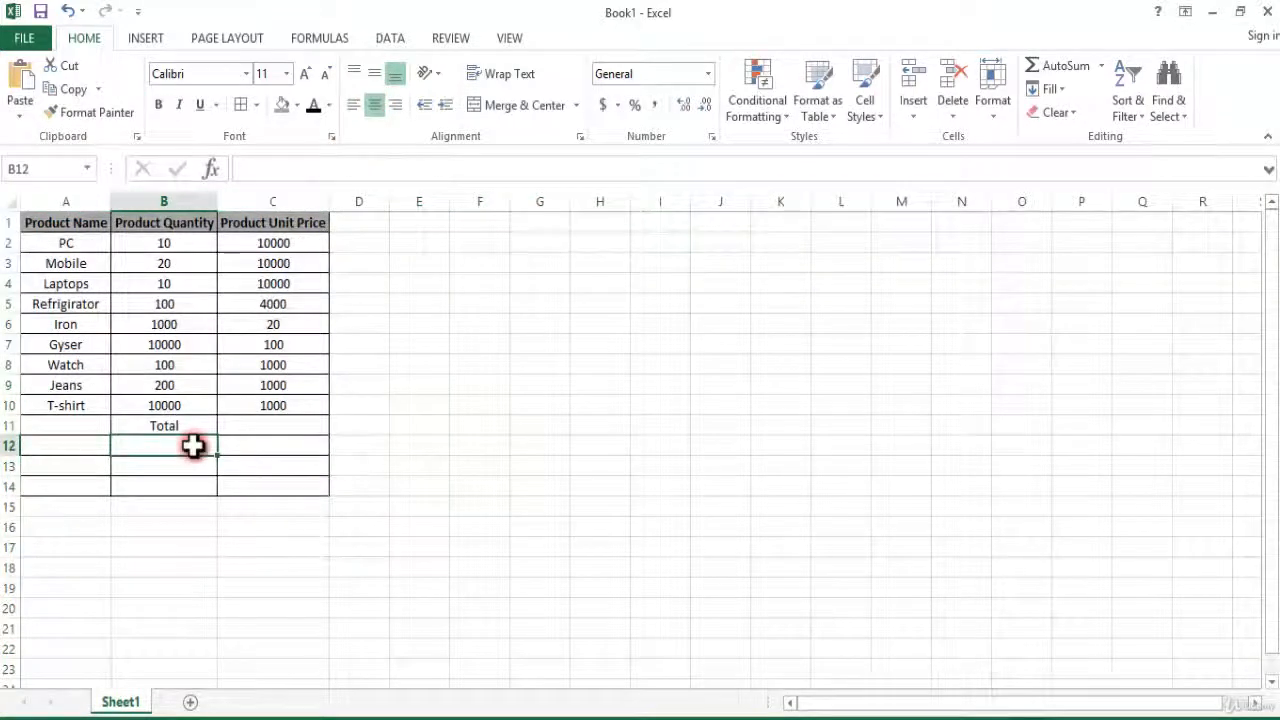
left_click(170, 428)
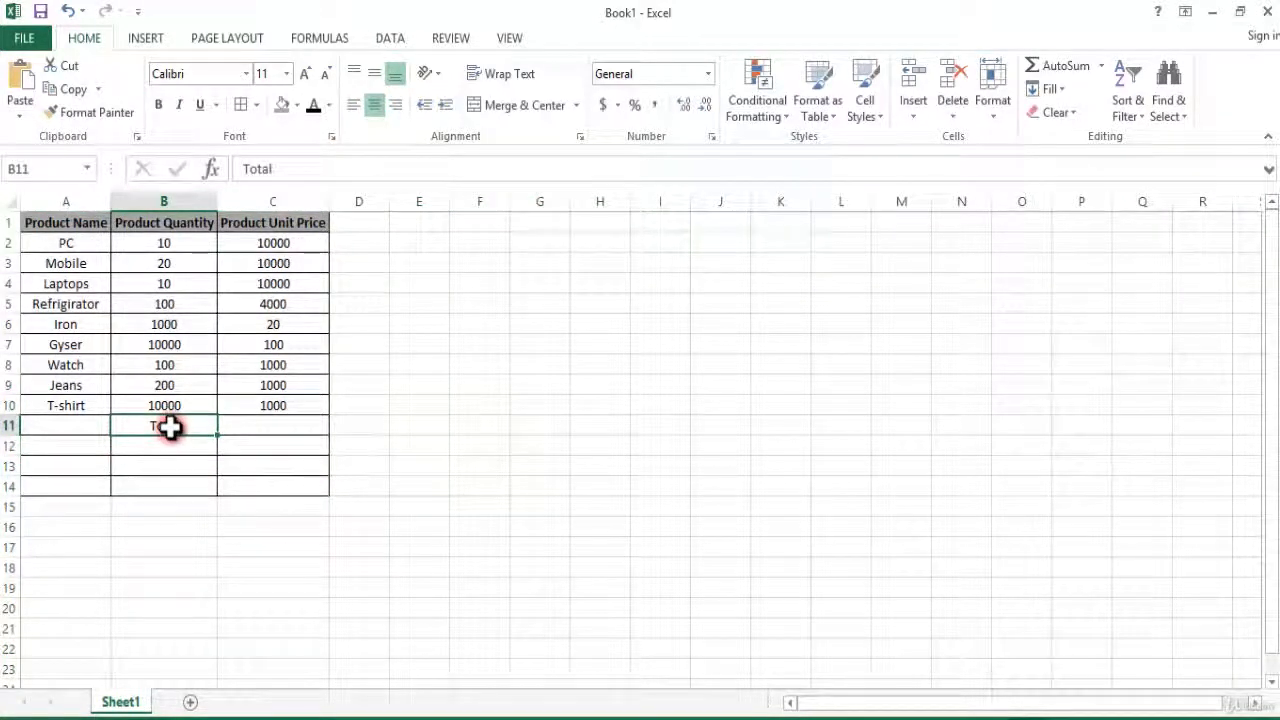
left_click_drag(166, 244, 272, 405)
left_click(272, 405)
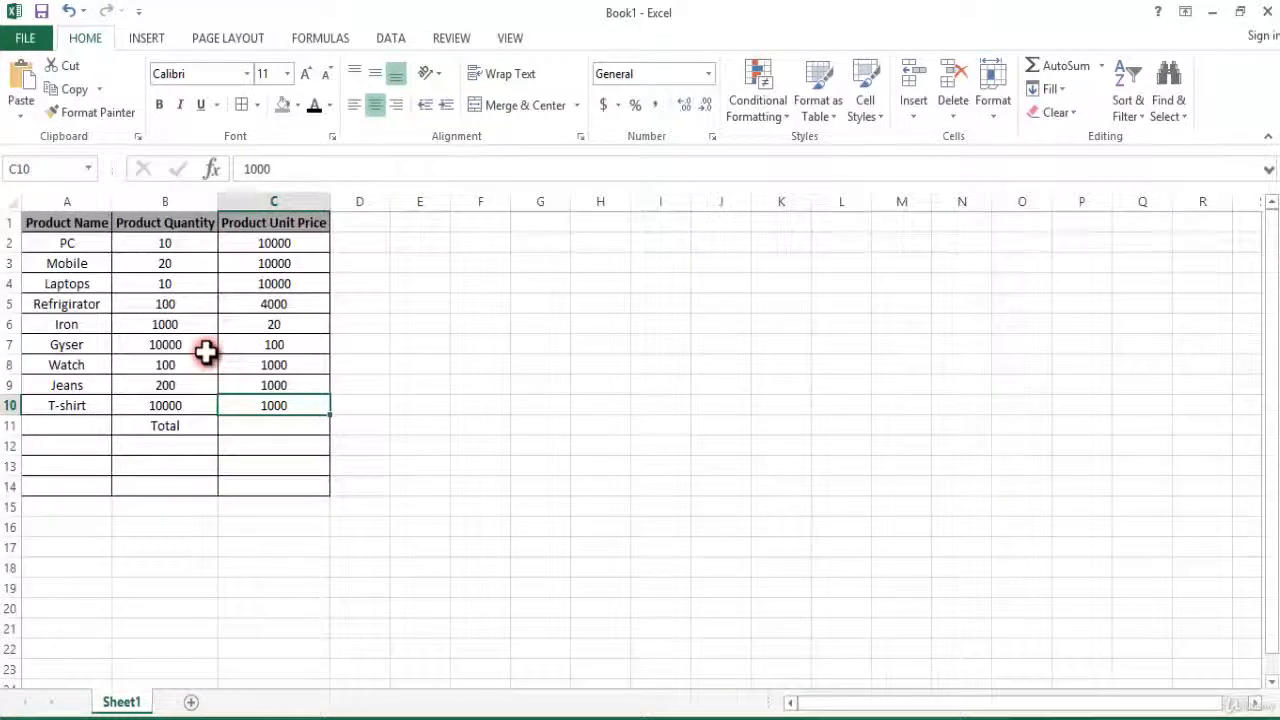
left_click(168, 246)
left_click_drag(170, 246, 360, 249)
Step: Multiply quantity by unit price with =product(B2,C2) in D2 and fill the formula down to D10
left_click(360, 249)
type("=product")
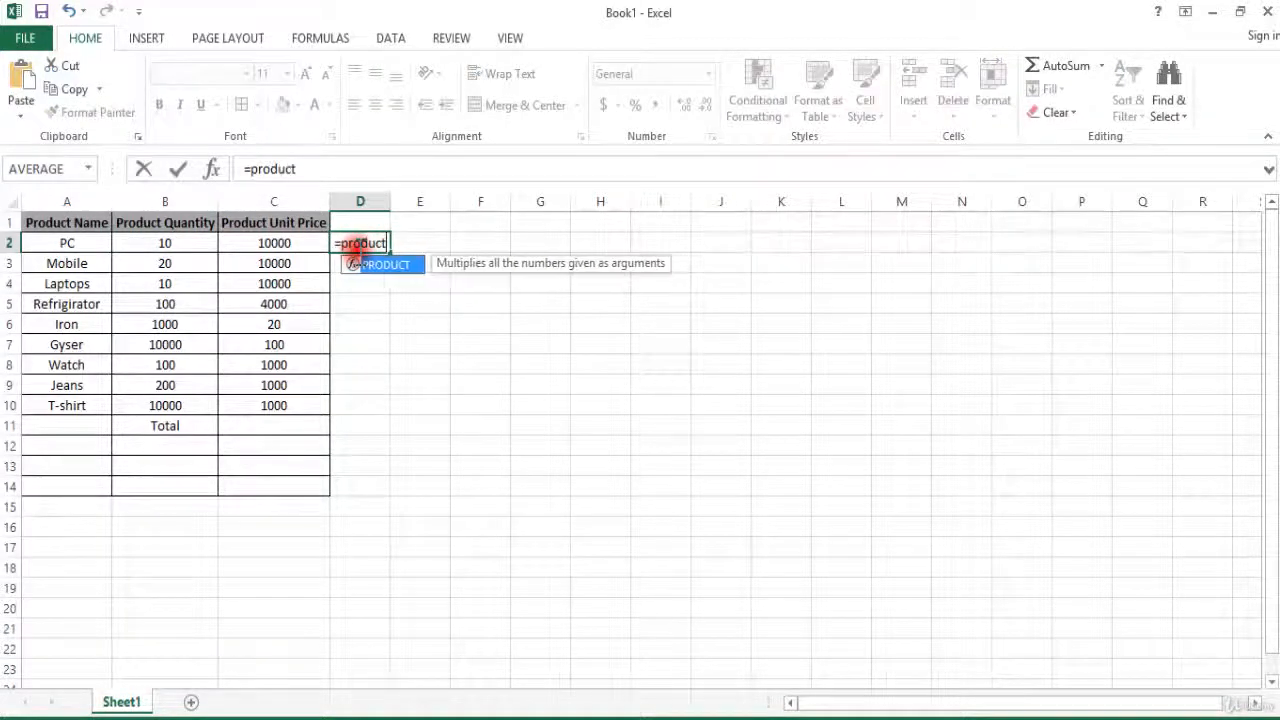
type("(")
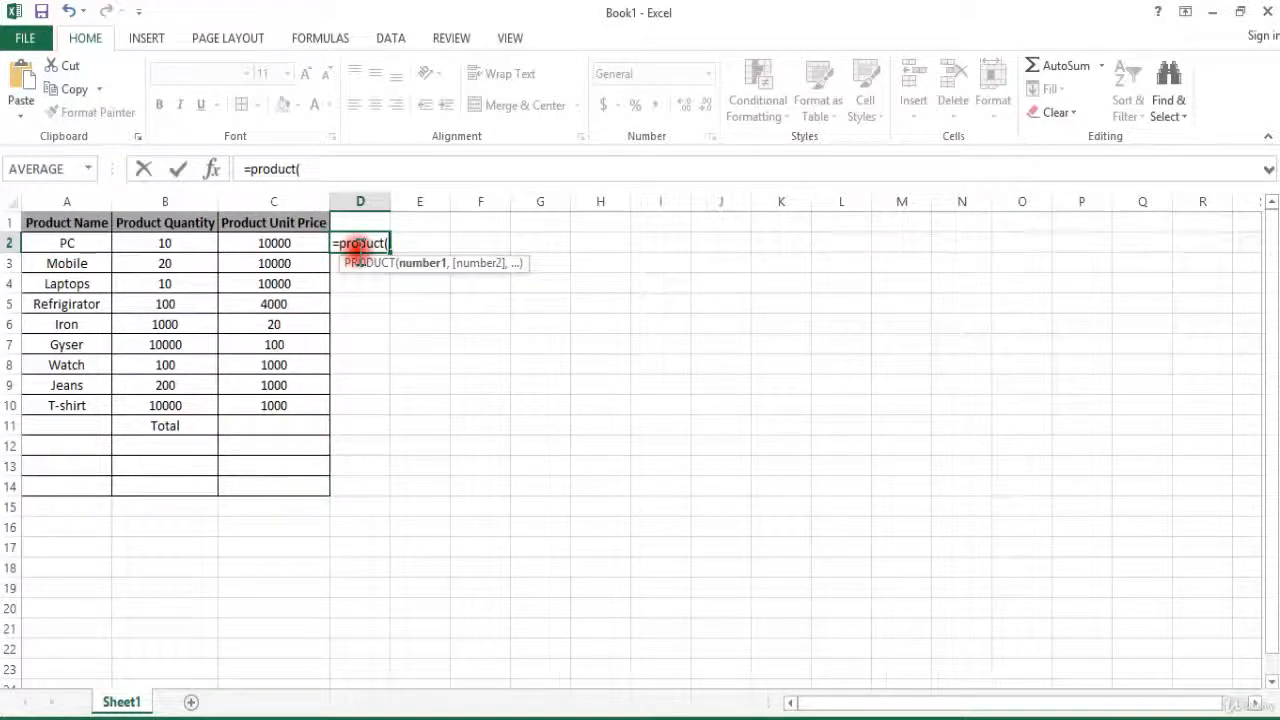
type("B2")
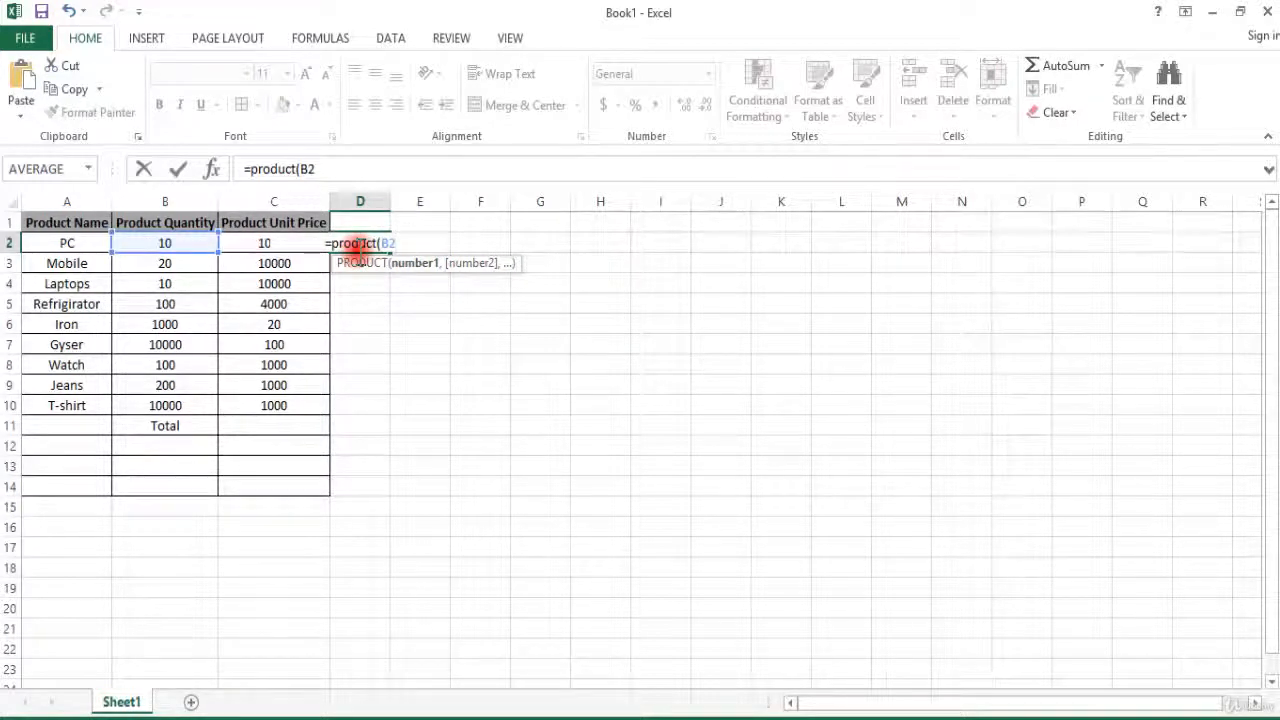
type(",C2")
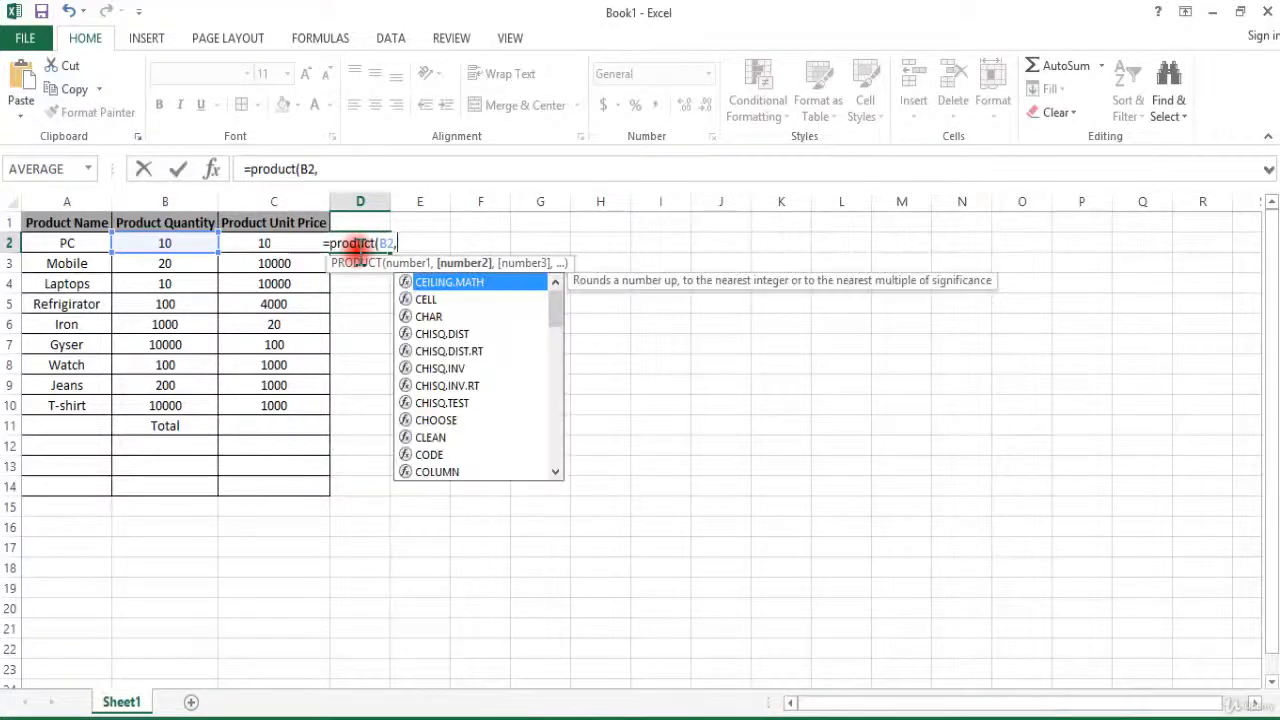
type(")")
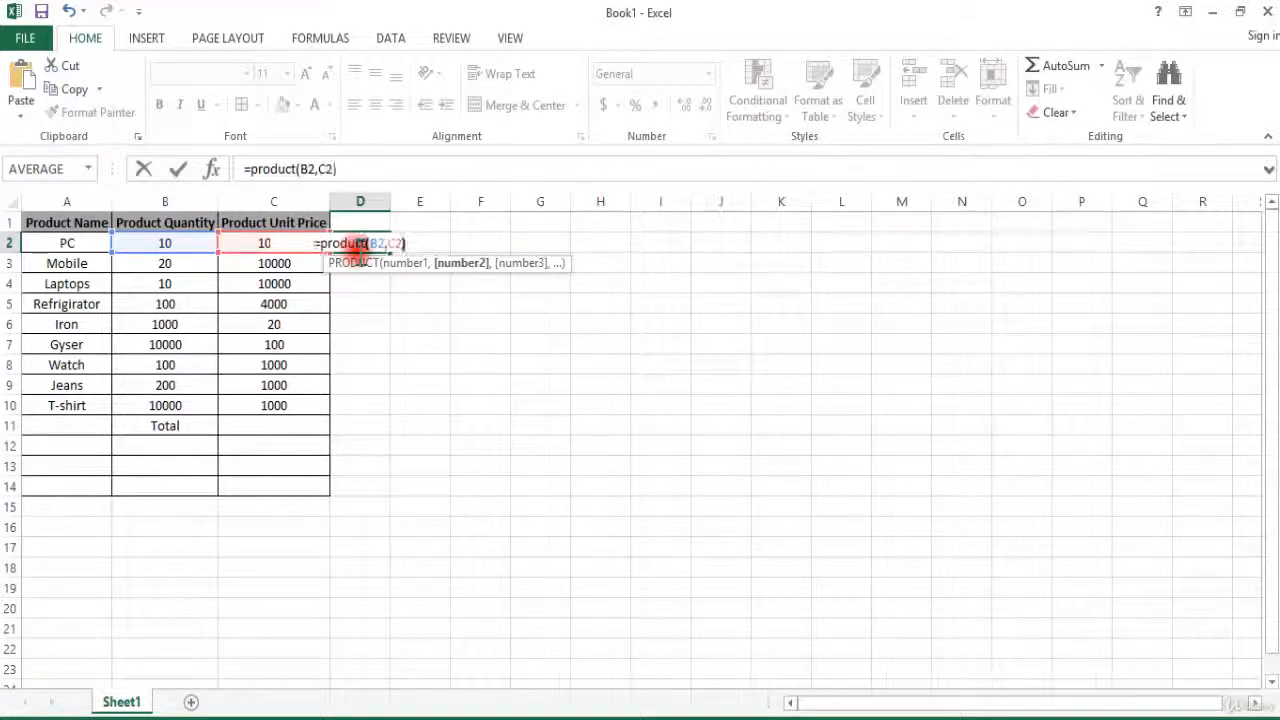
key("Return")
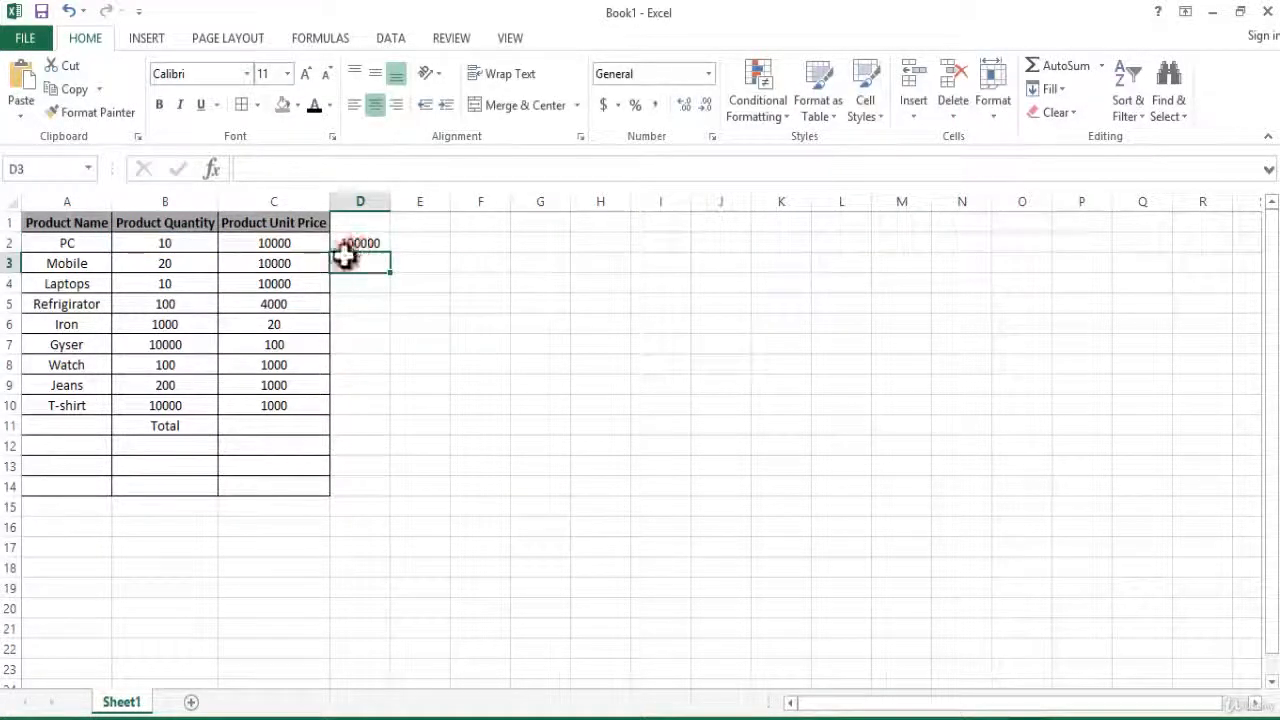
left_click(363, 242)
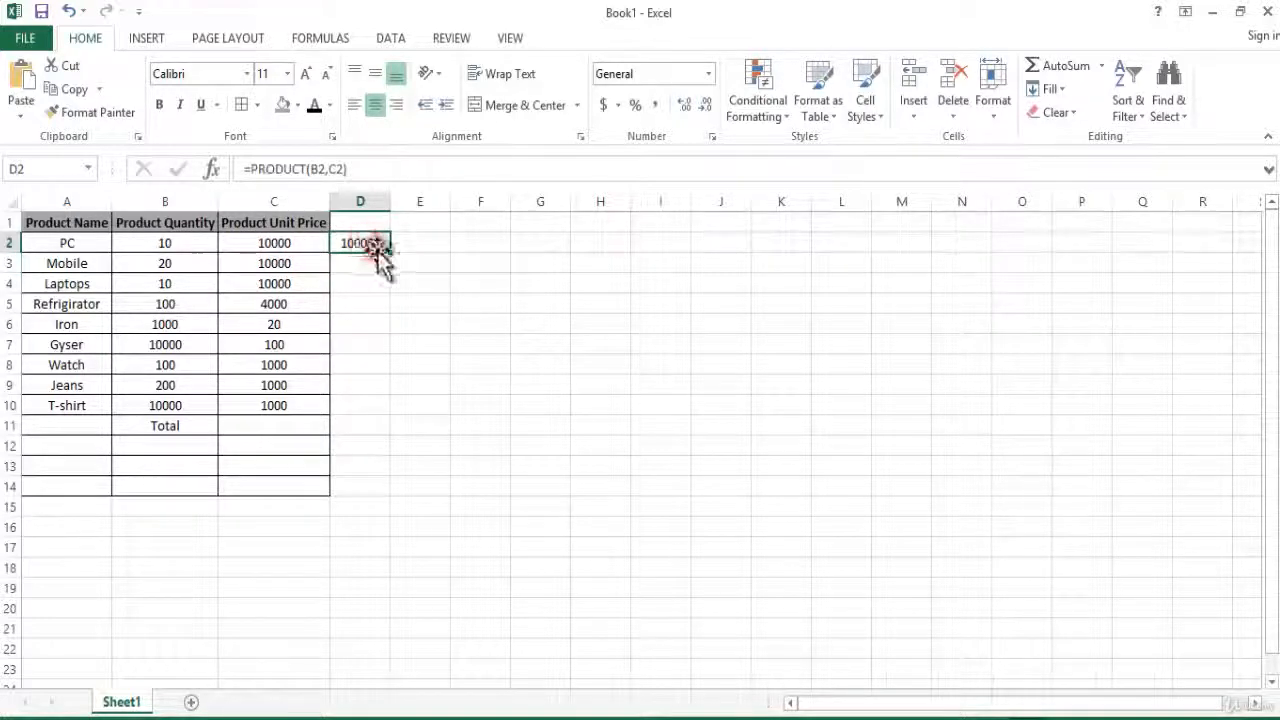
left_click_drag(391, 268, 389, 420)
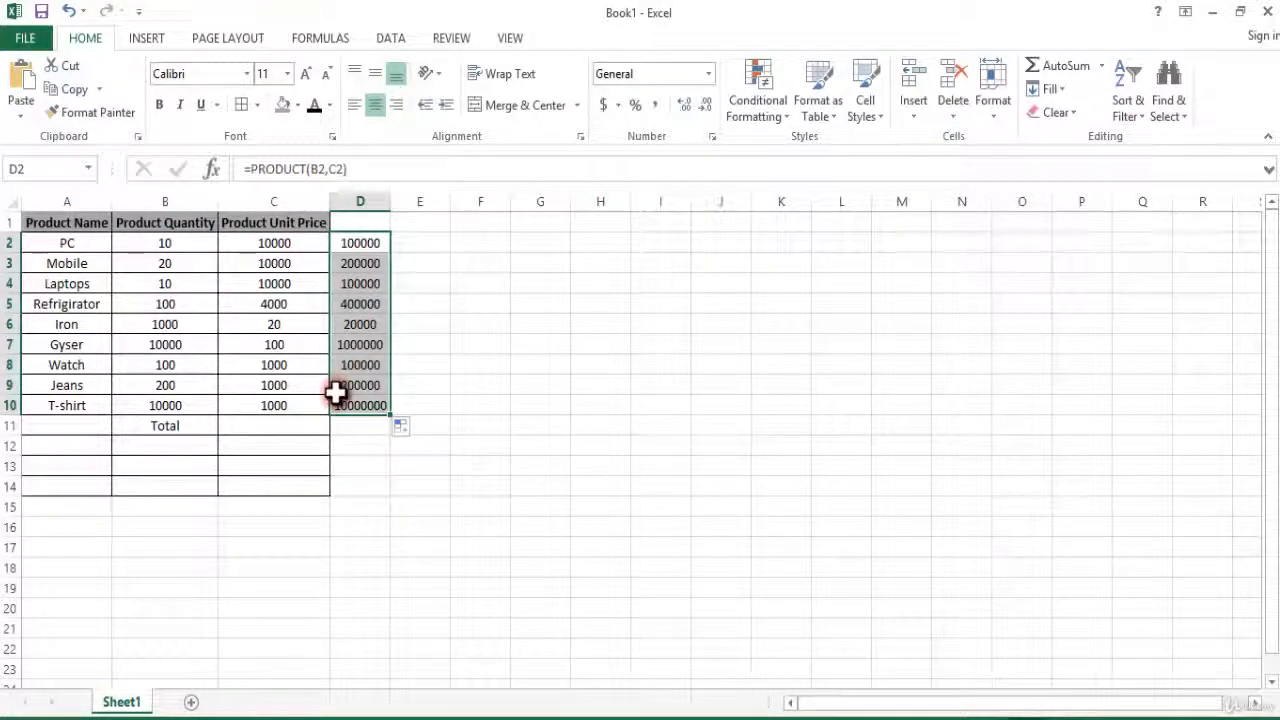
Step: Total the product amounts in column D with =sum(D2:D10) in E10
left_click(354, 421)
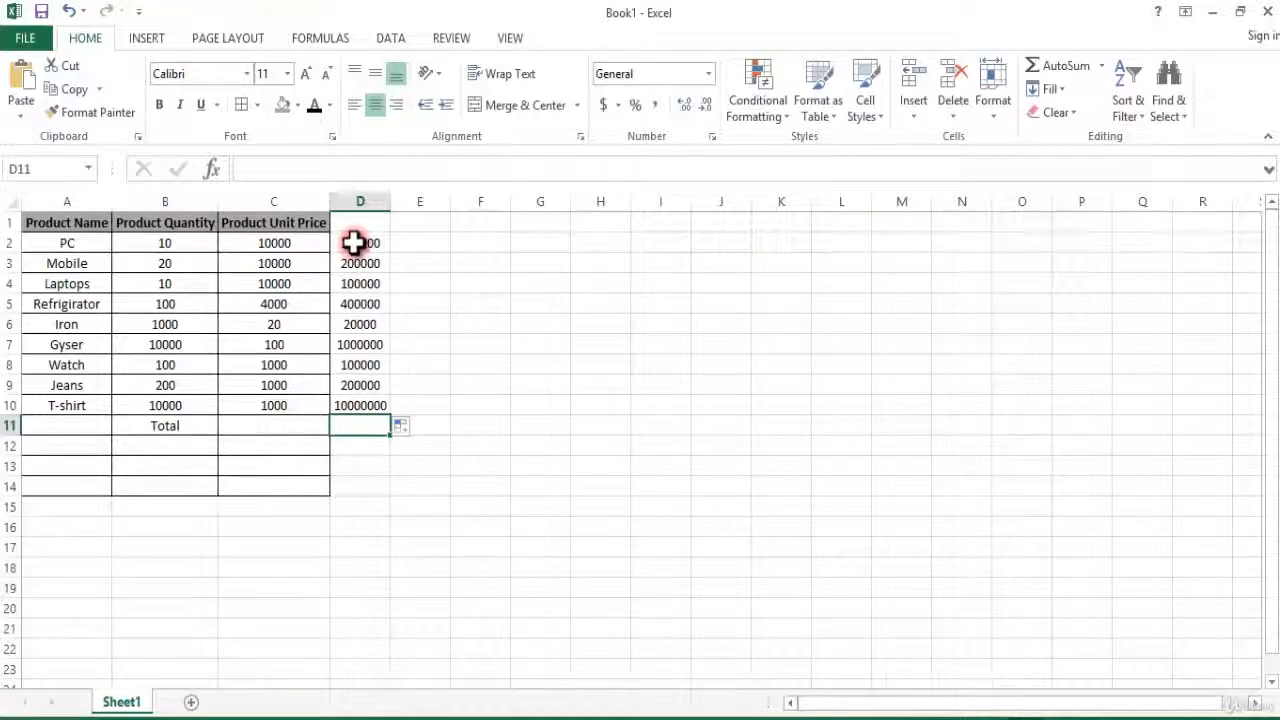
left_click_drag(355, 243, 366, 408)
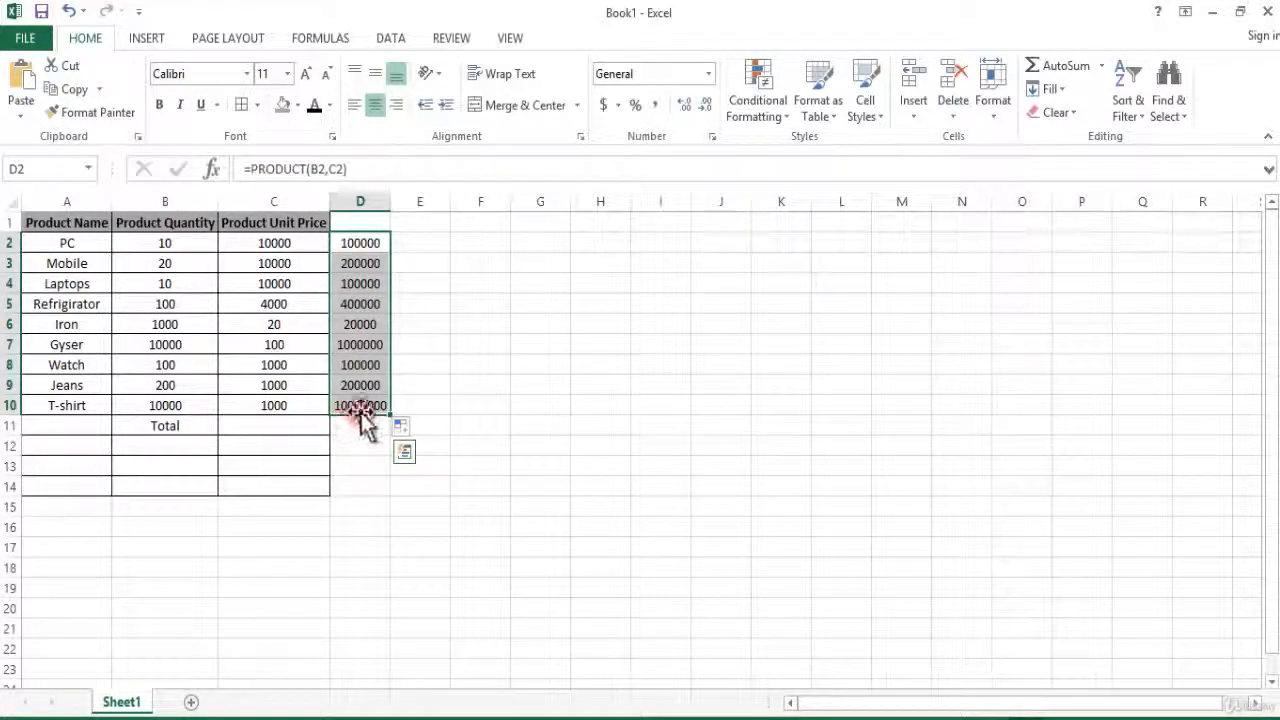
left_click(422, 405)
type("=")
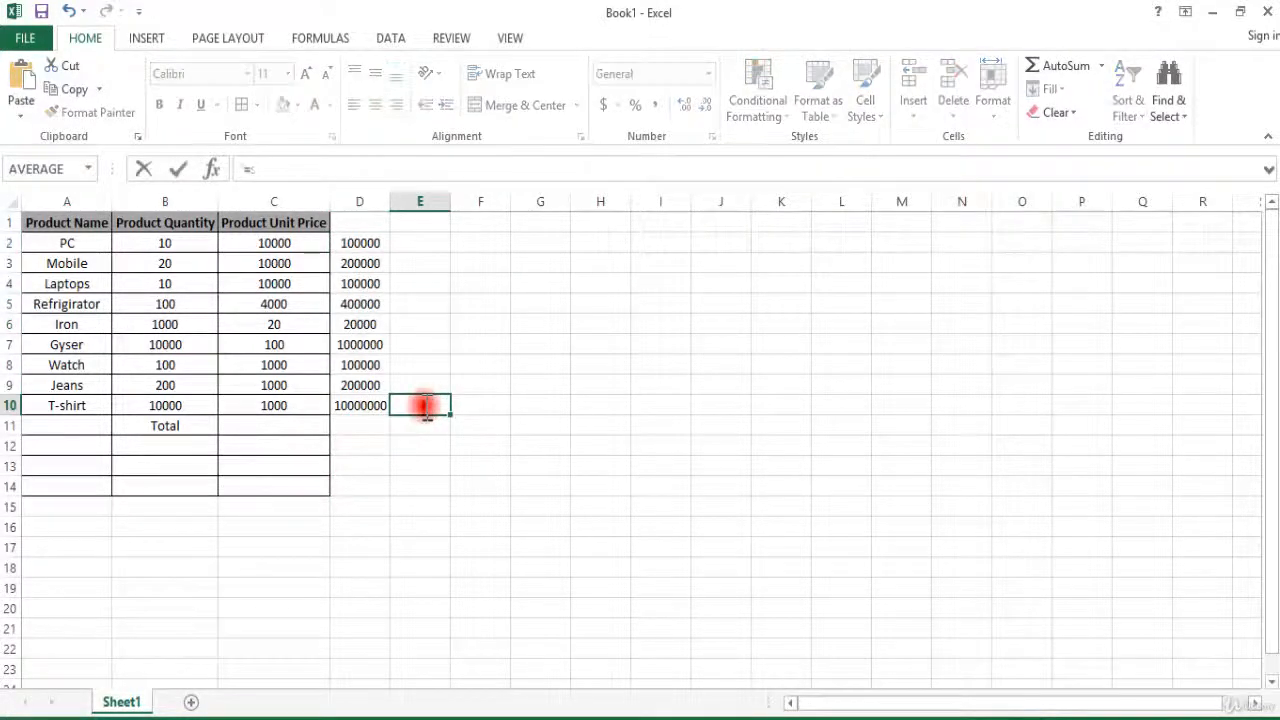
type("sum(")
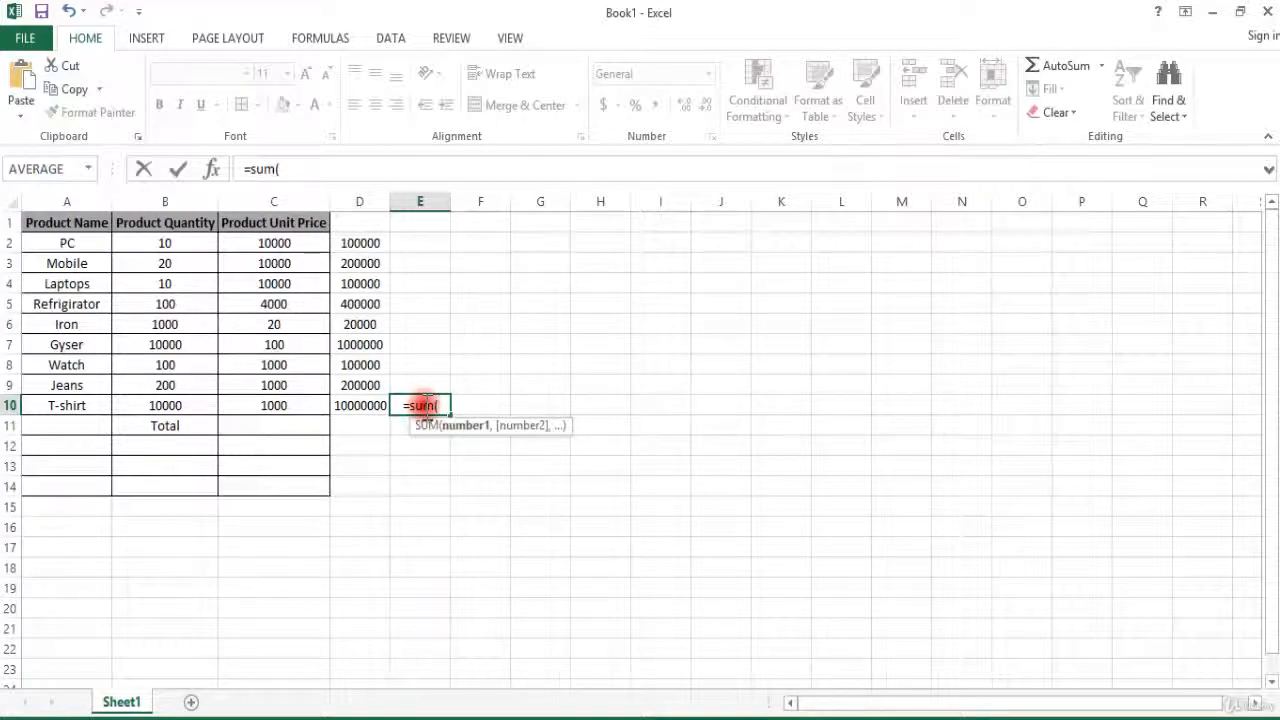
type("D2")
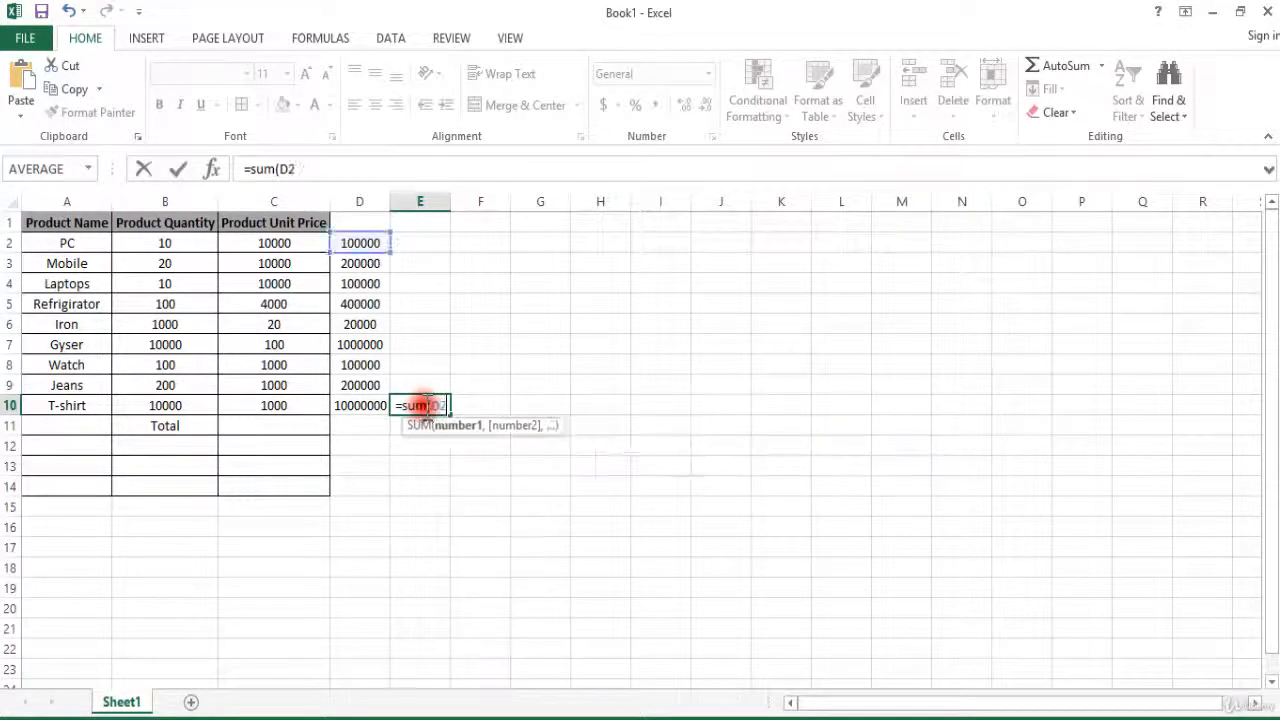
type(":D1")
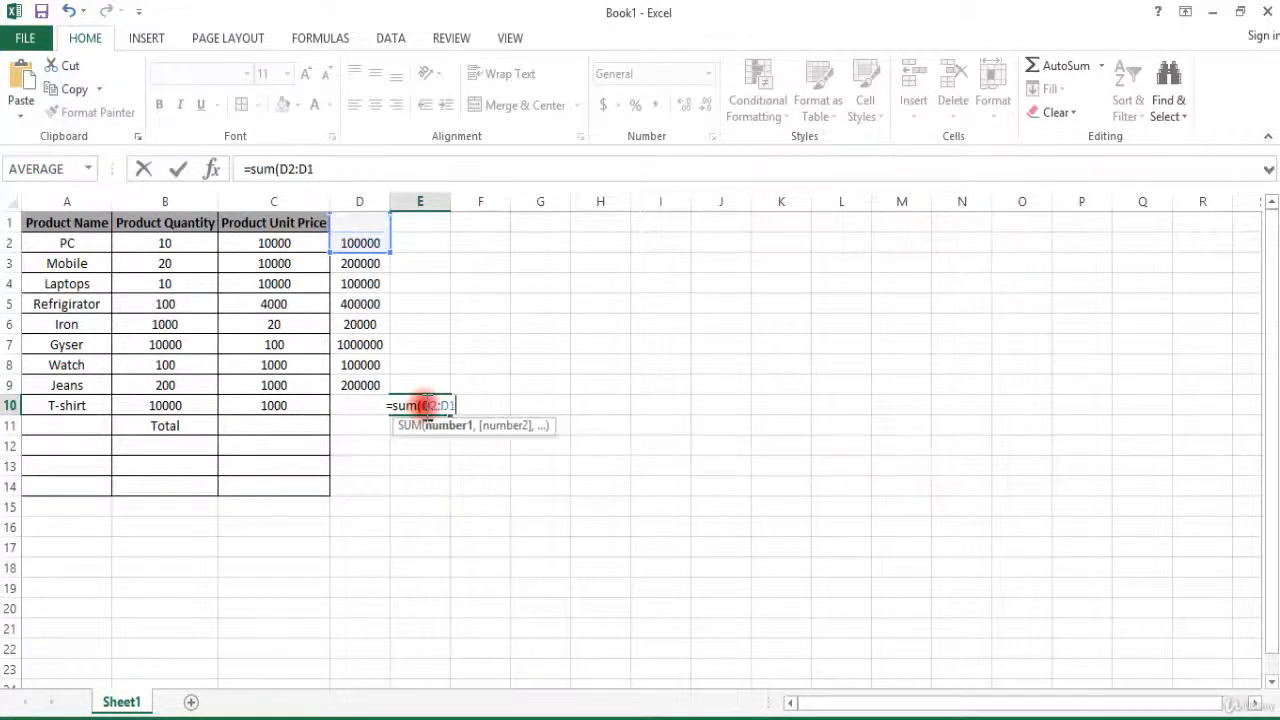
type("0)")
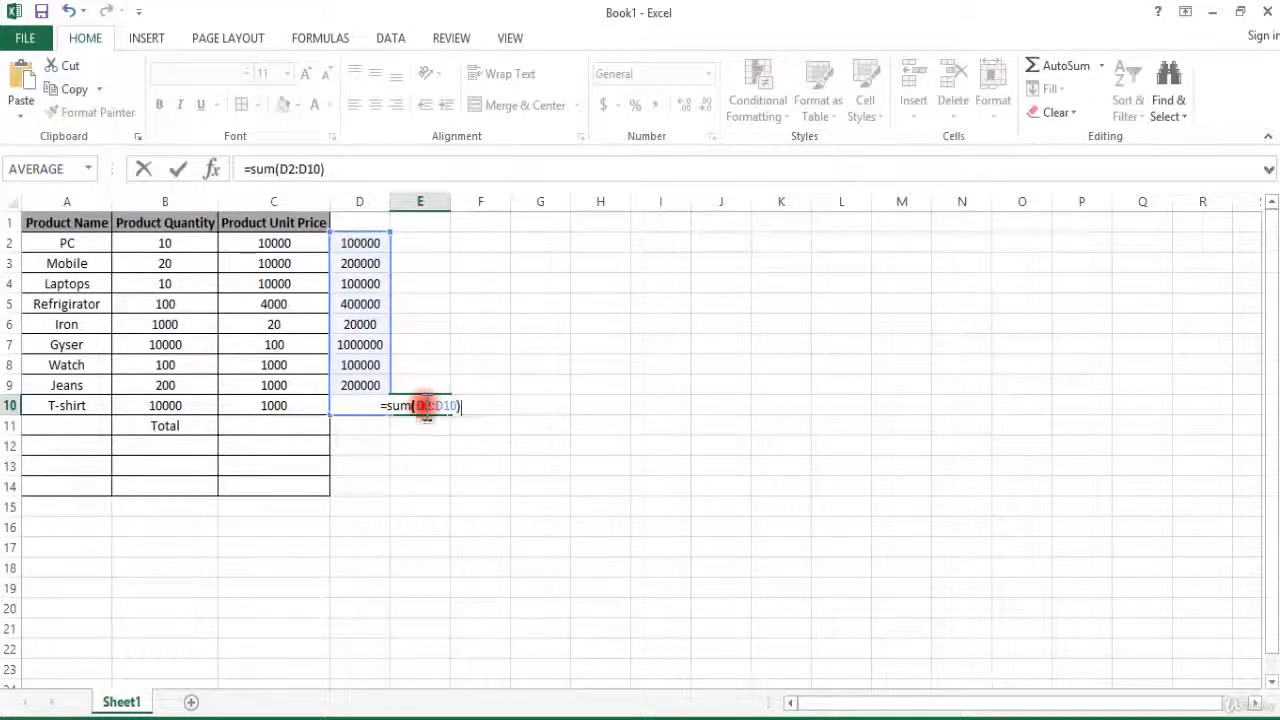
key("Return")
left_click(425, 404)
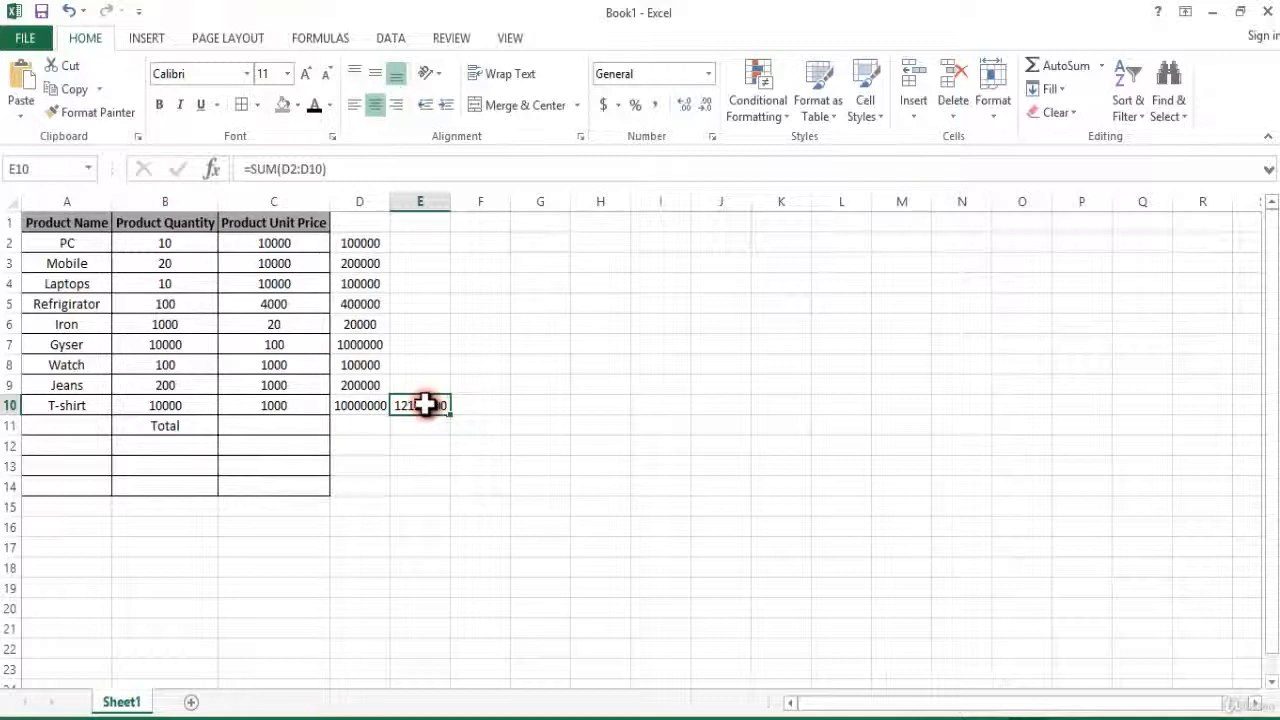
left_click(259, 430)
left_click(242, 466)
left_click(249, 428)
left_click(252, 466)
left_click(236, 430)
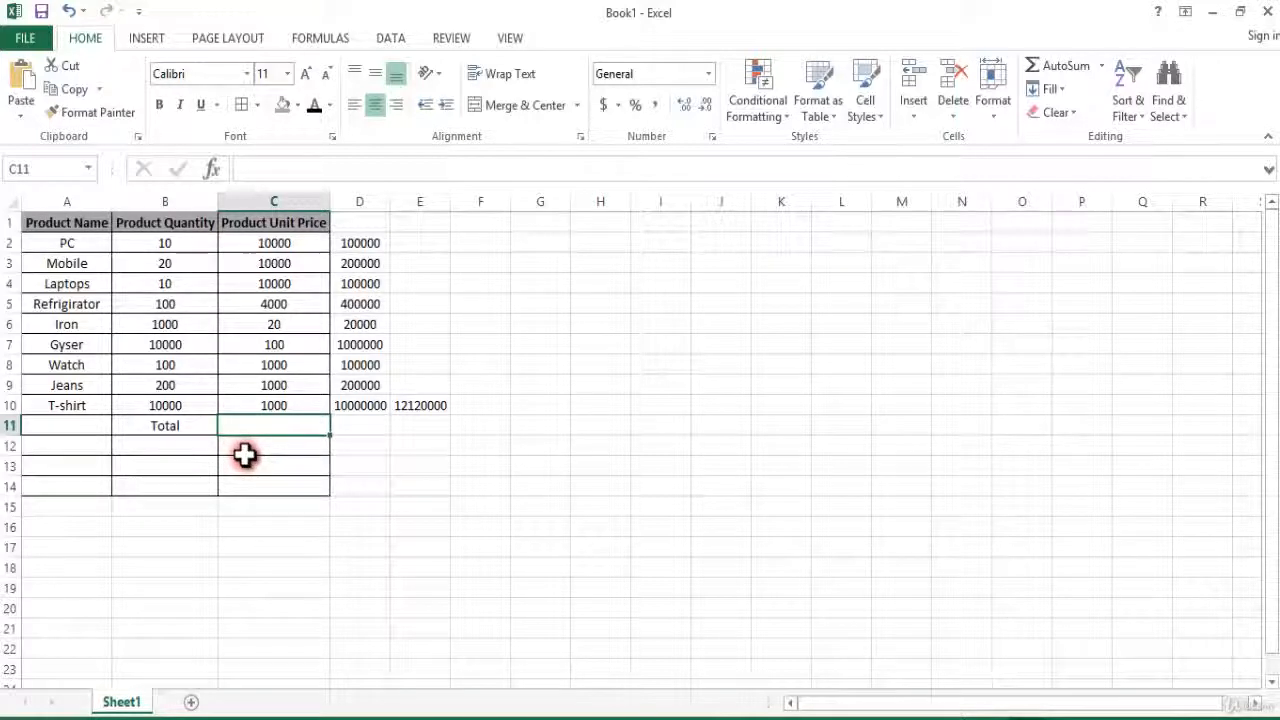
left_click(256, 445)
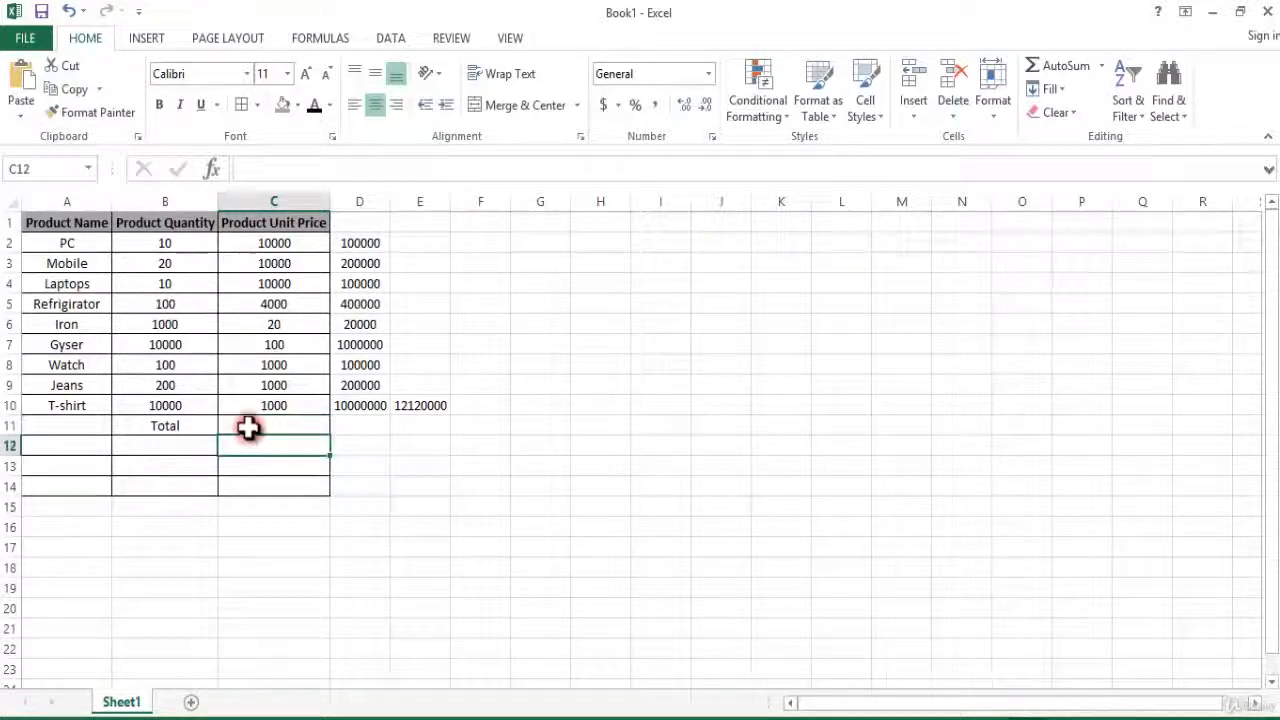
Step: Enter =sumproduct(B10:B10,C2:C10) in C11, beside the Total label
left_click(248, 428)
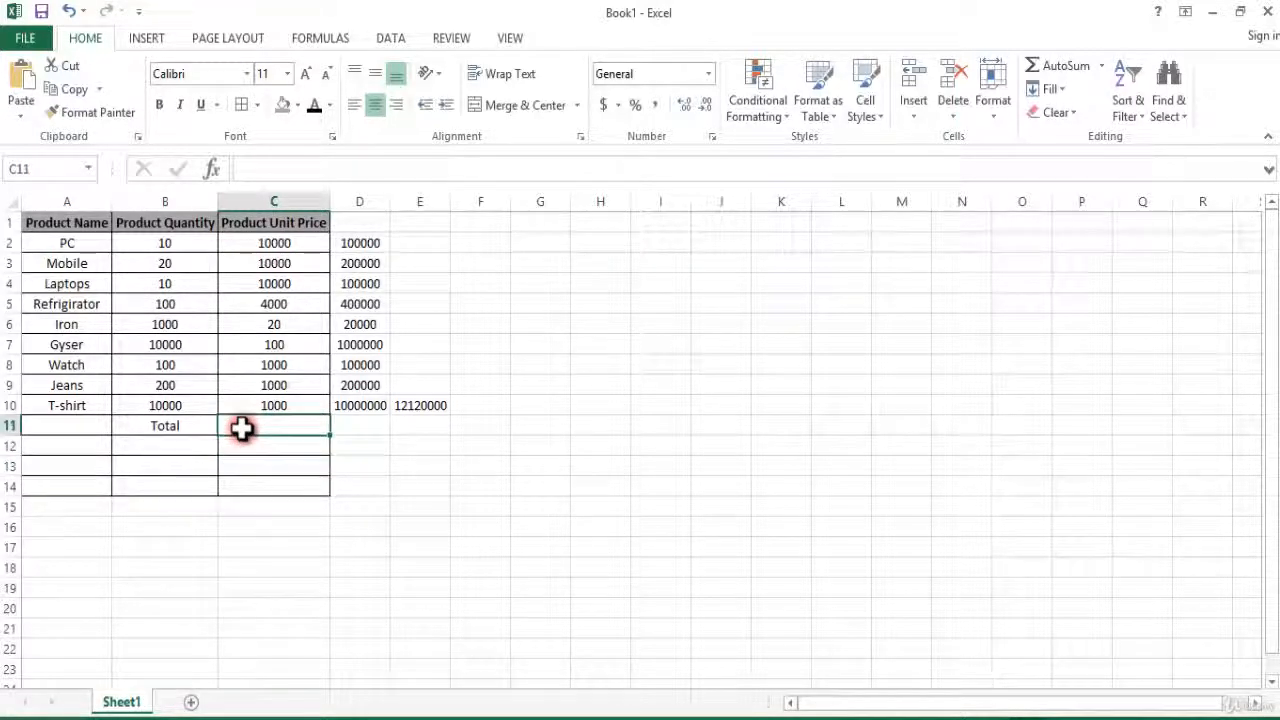
type("=sumpr")
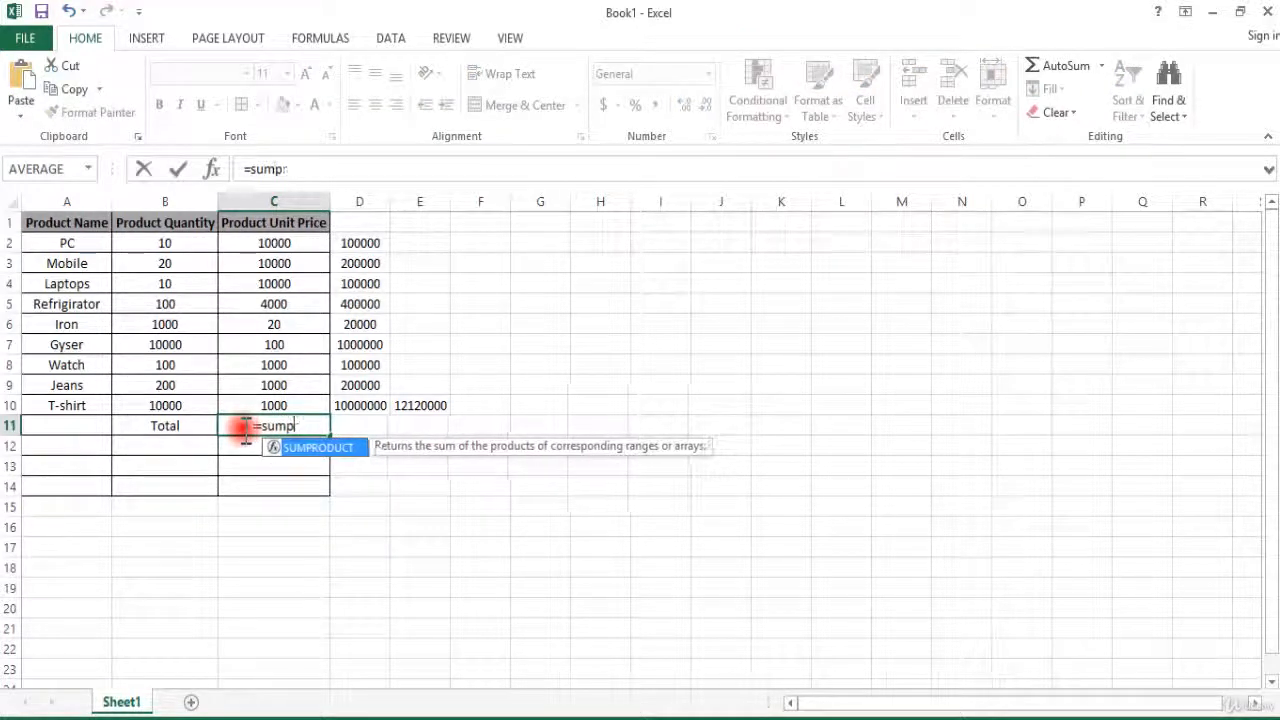
key("Escape")
type("=su")
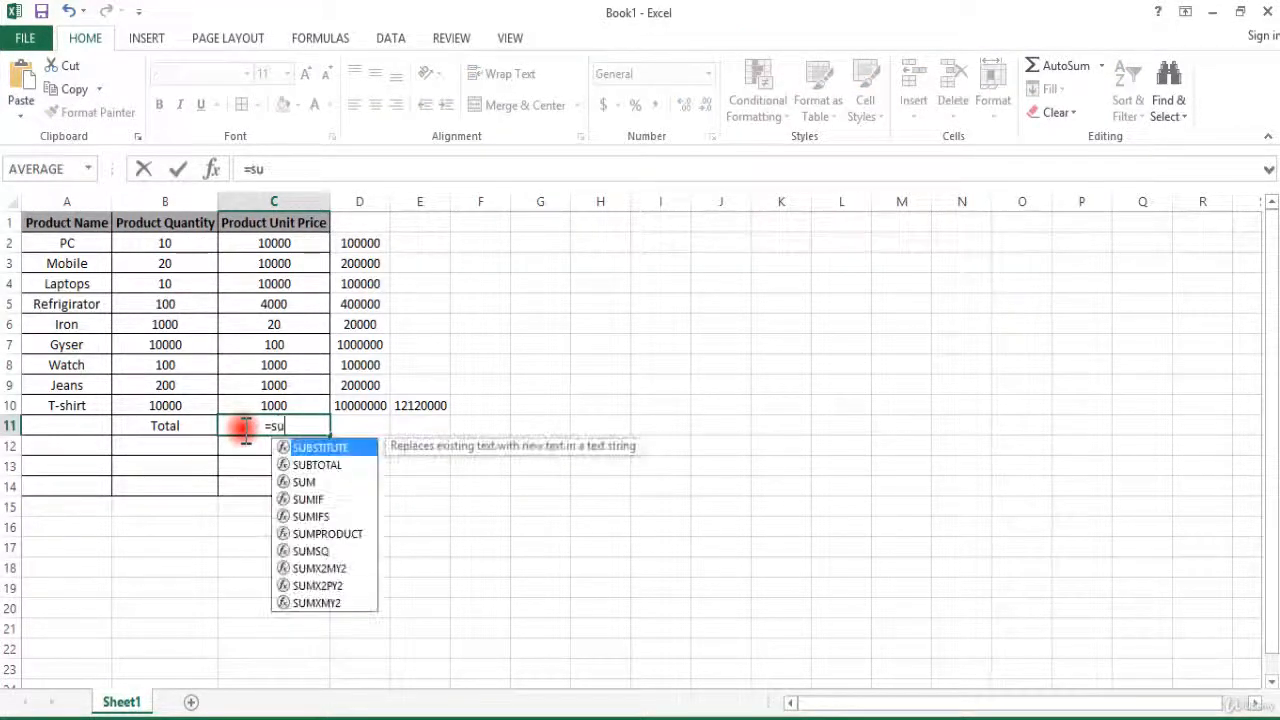
type("mproduct")
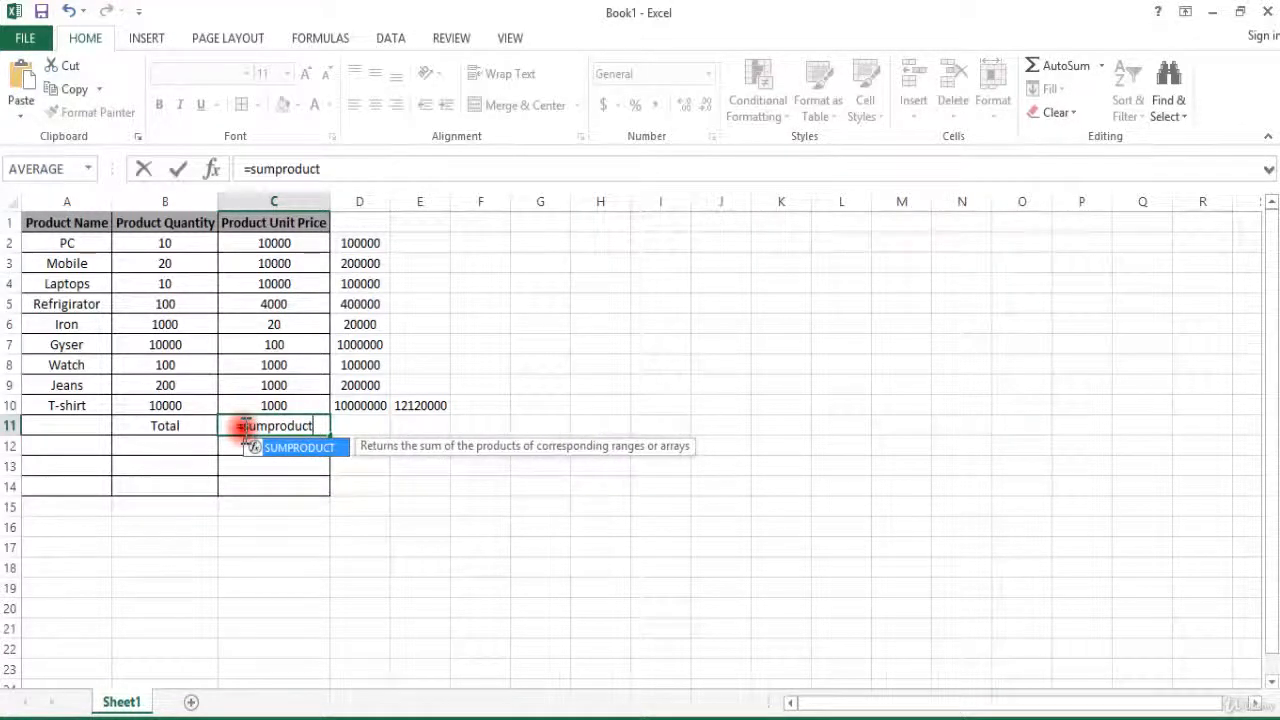
type("(")
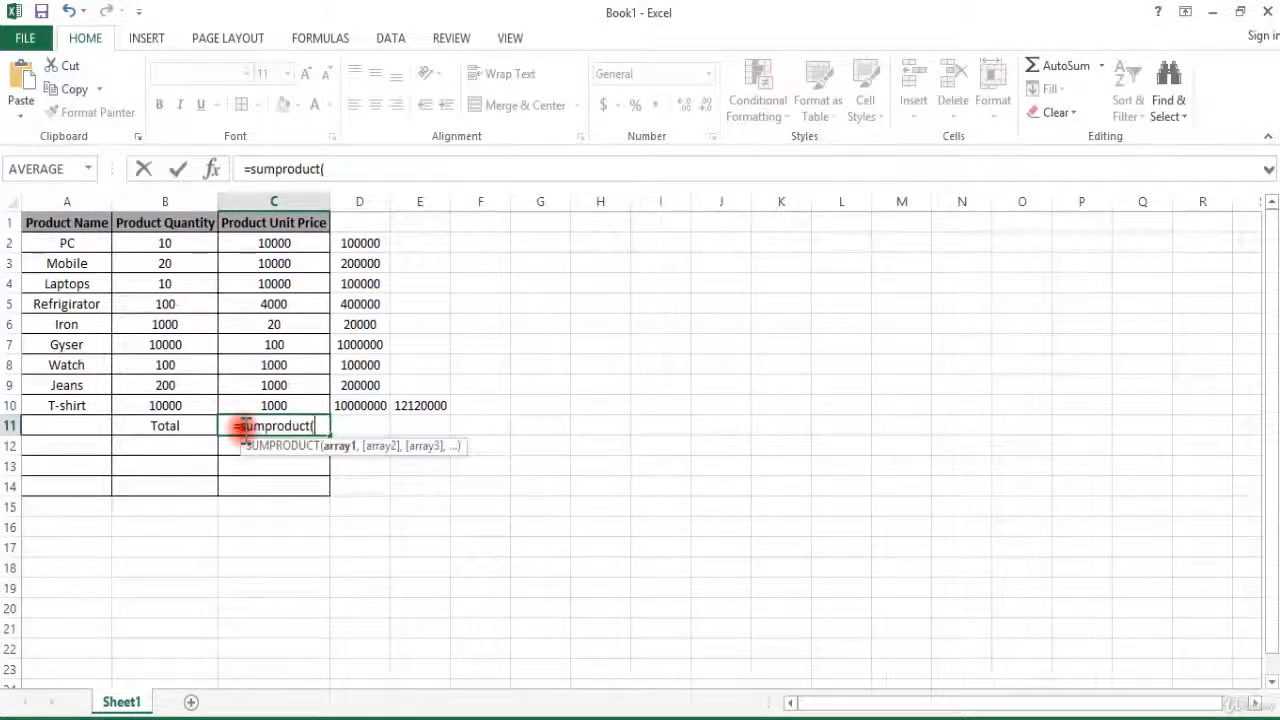
key("BackSpace")
type("(B10:B10,")
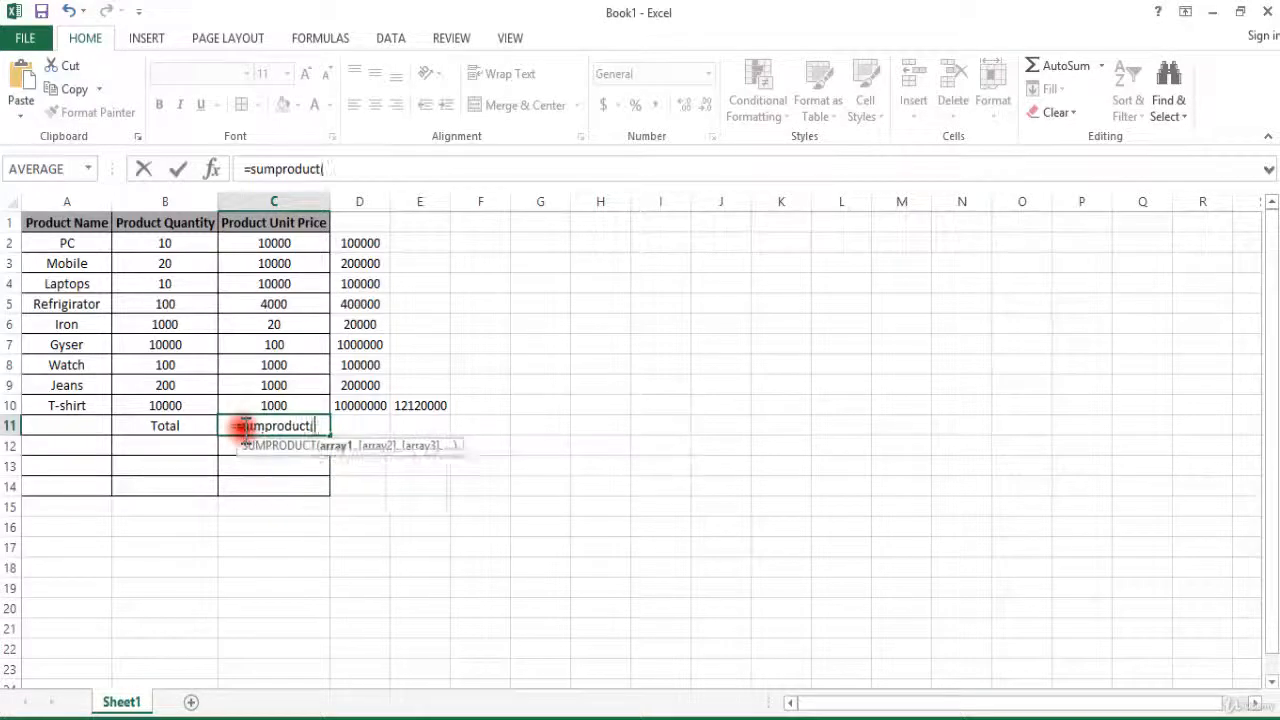
type("C2:C10)")
key("Return")
Step: Change the first array of the SUMPRODUCT formula in C11 to B1:B10
left_click(262, 425)
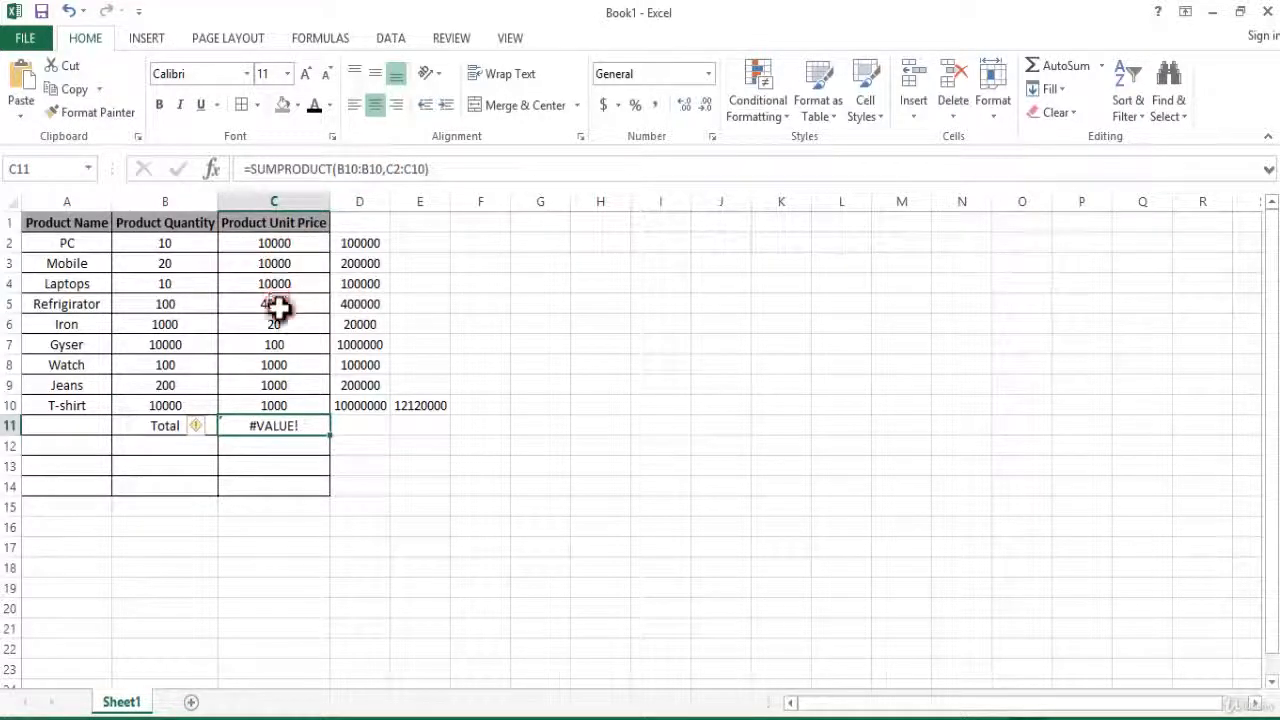
left_click(360, 172)
key("BackSpace")
key("BackSpace")
type("1")
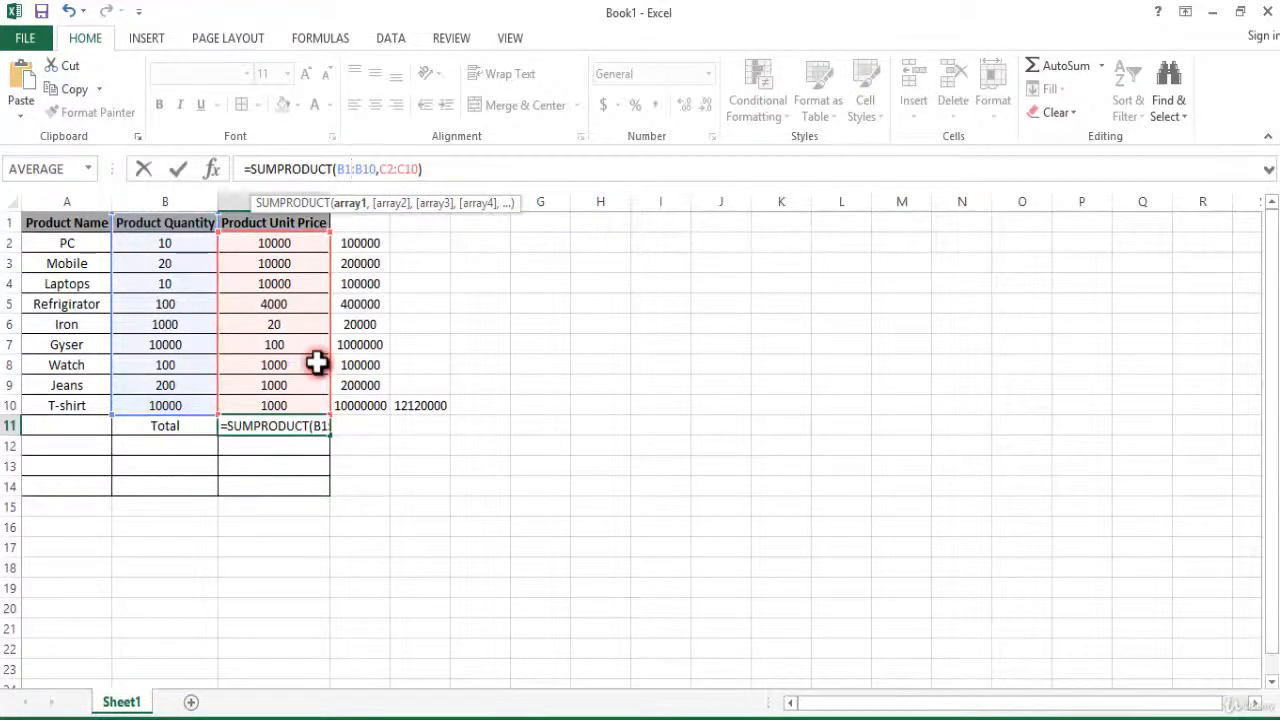
key("Return")
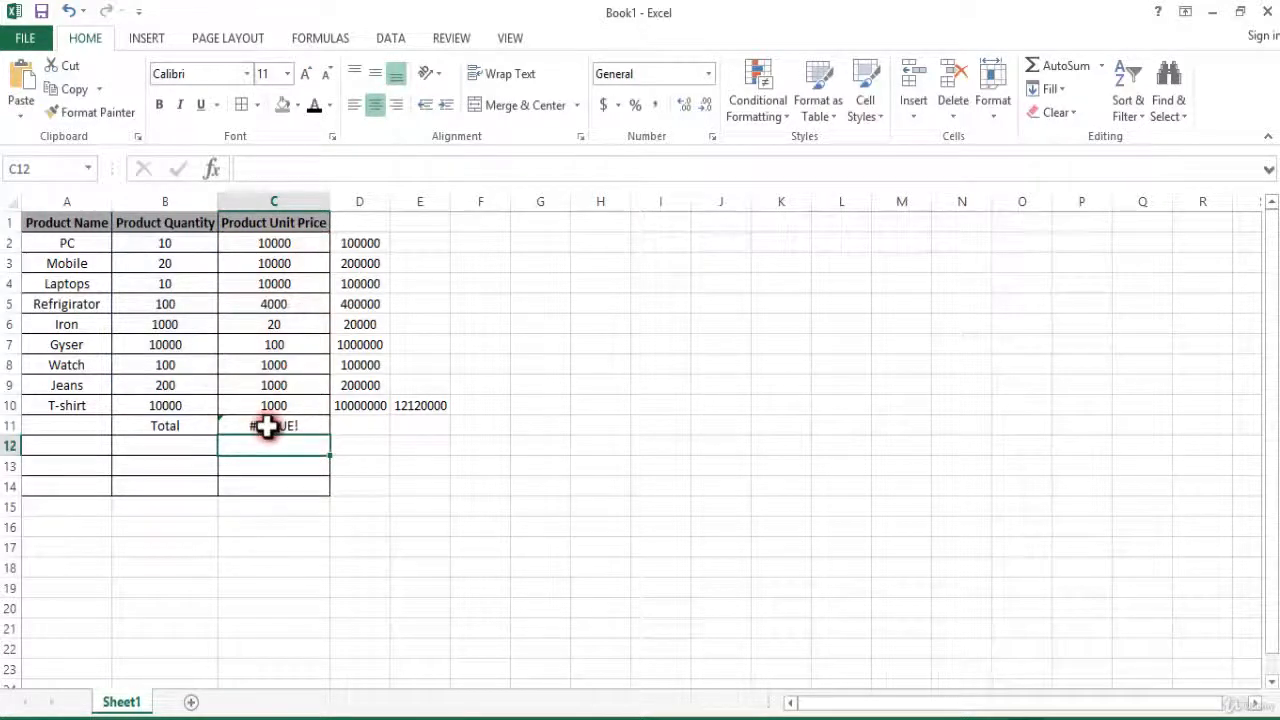
Step: Correct the first array of the total formula in C11 so it covers the quantities B2:B10
left_click(266, 427)
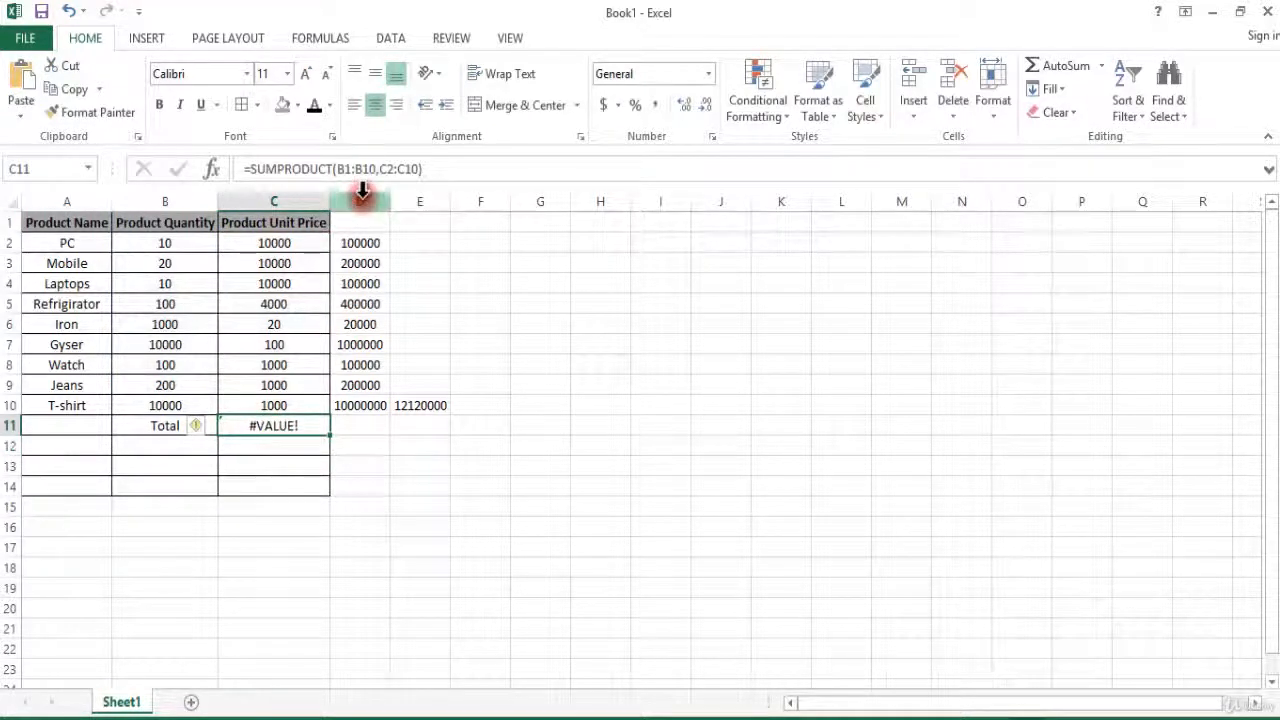
left_click(347, 169)
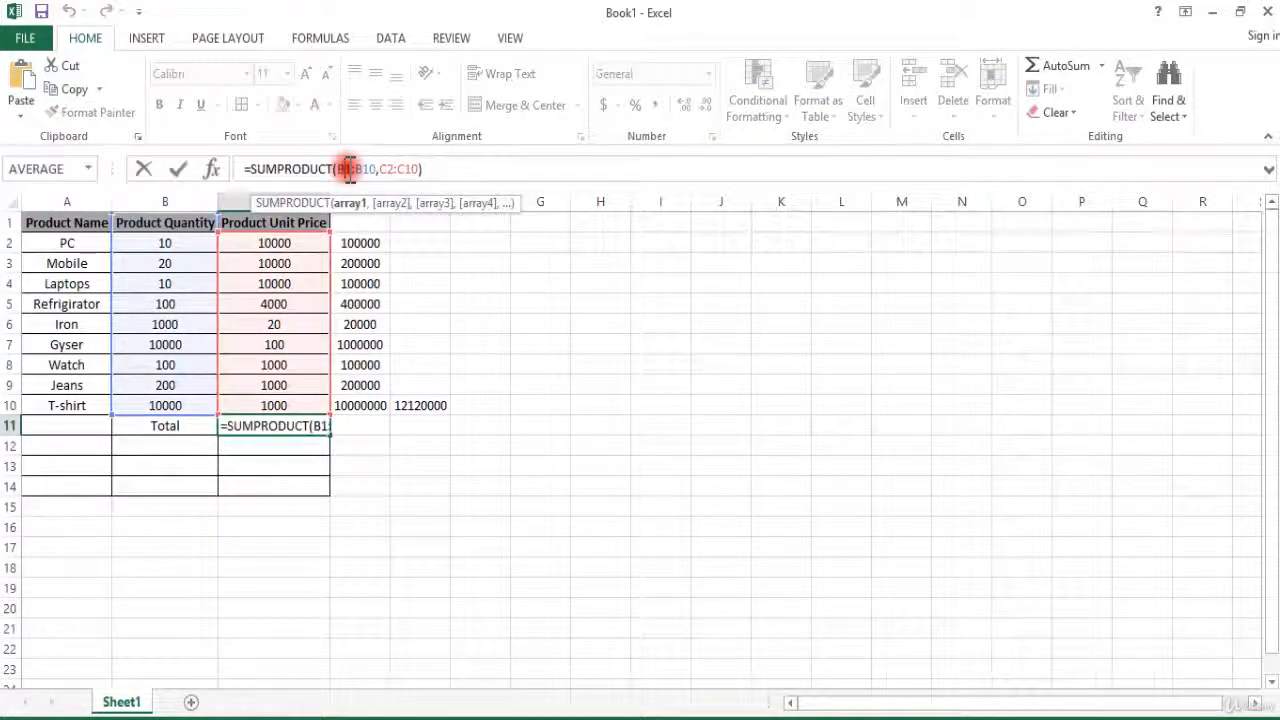
key("BackSpace")
type("2")
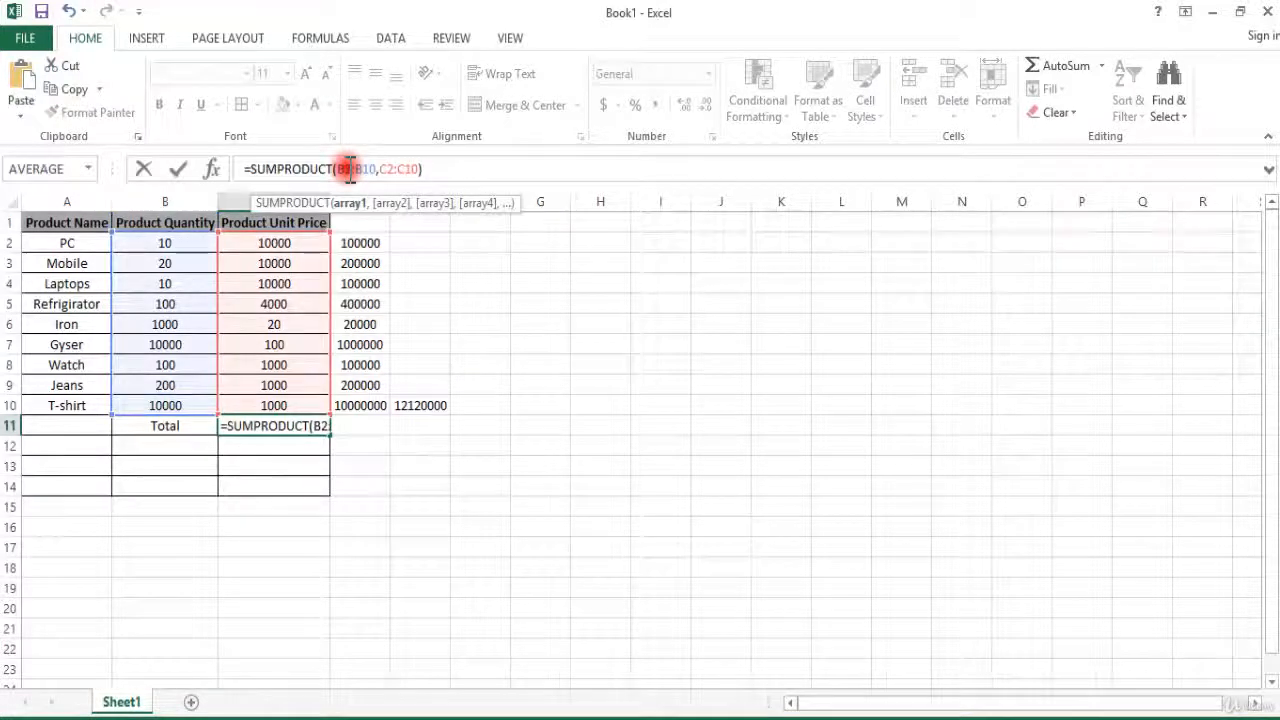
key("Return")
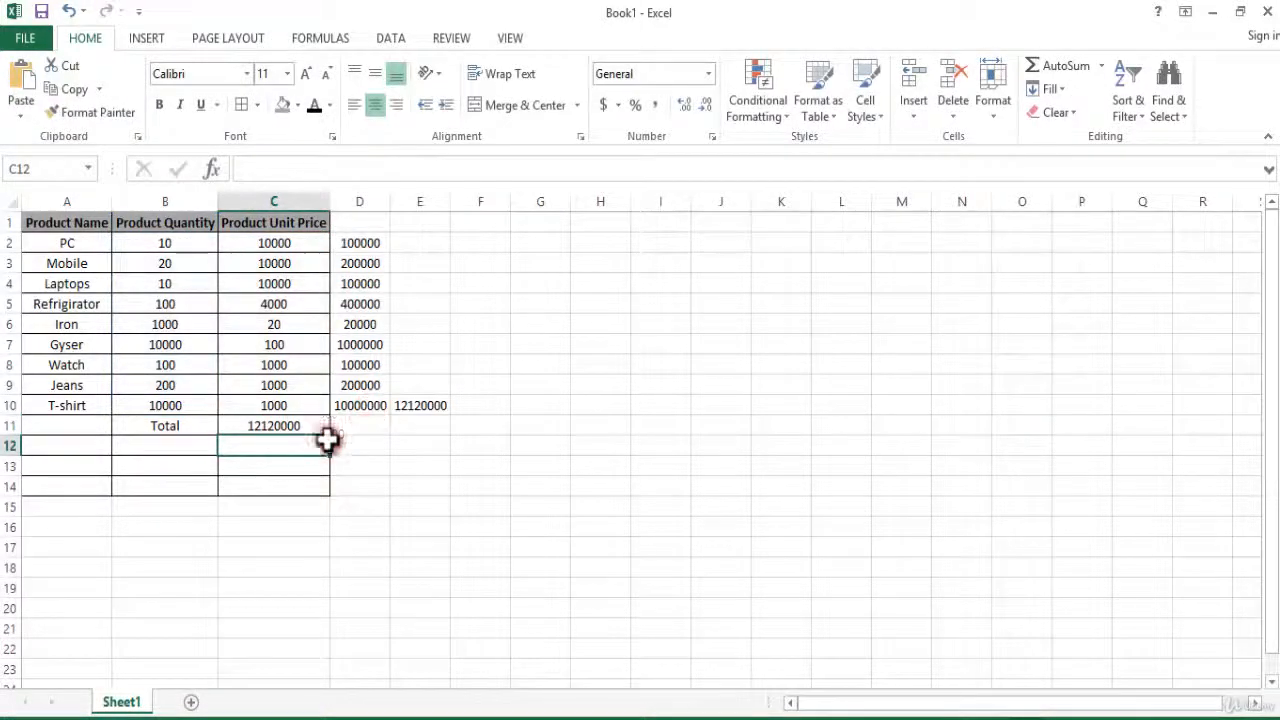
Step: Examine the SUMPRODUCT formula in C11 and the quantity and unit price ranges it refers to
left_click(290, 484)
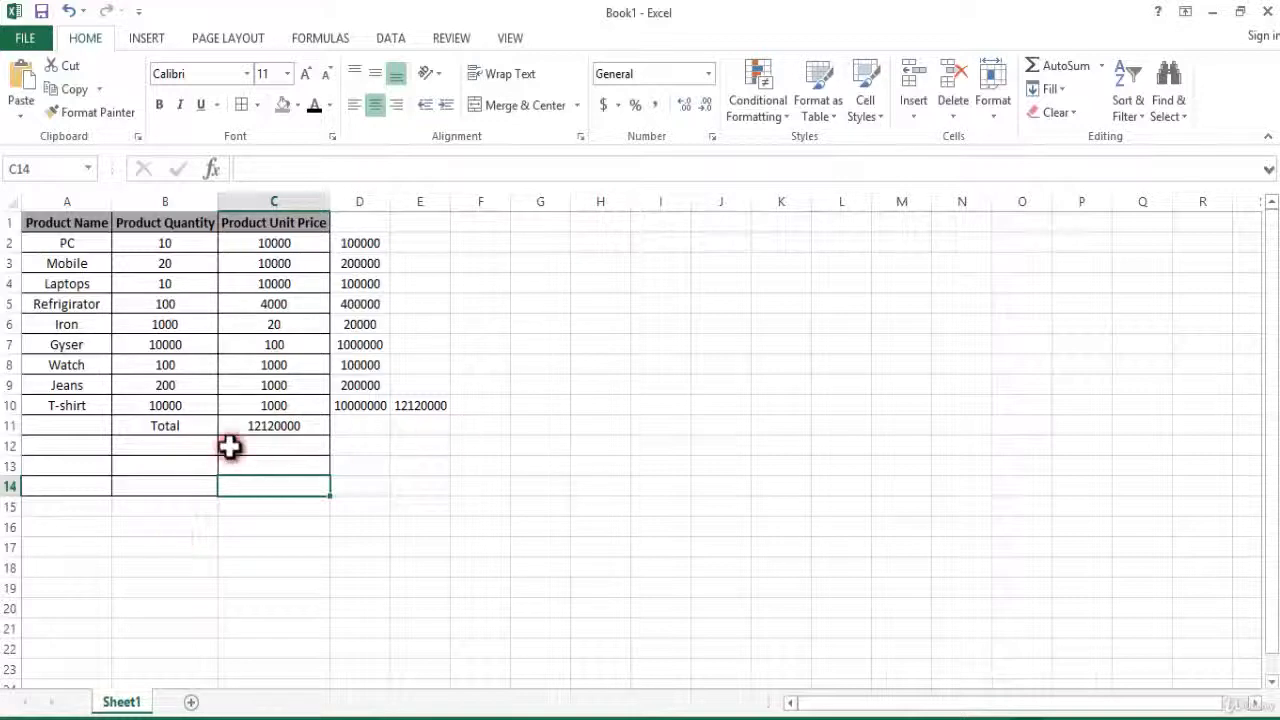
left_click(271, 284)
left_click(266, 428)
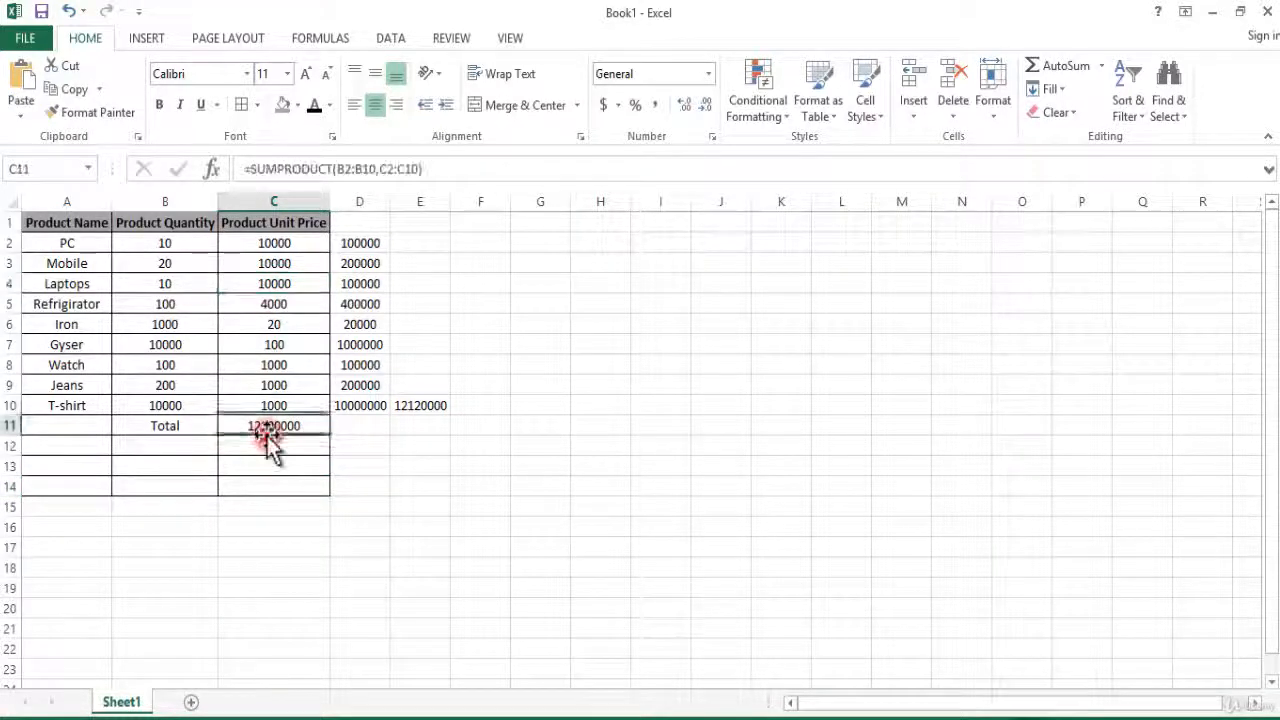
left_click_drag(283, 170, 344, 170)
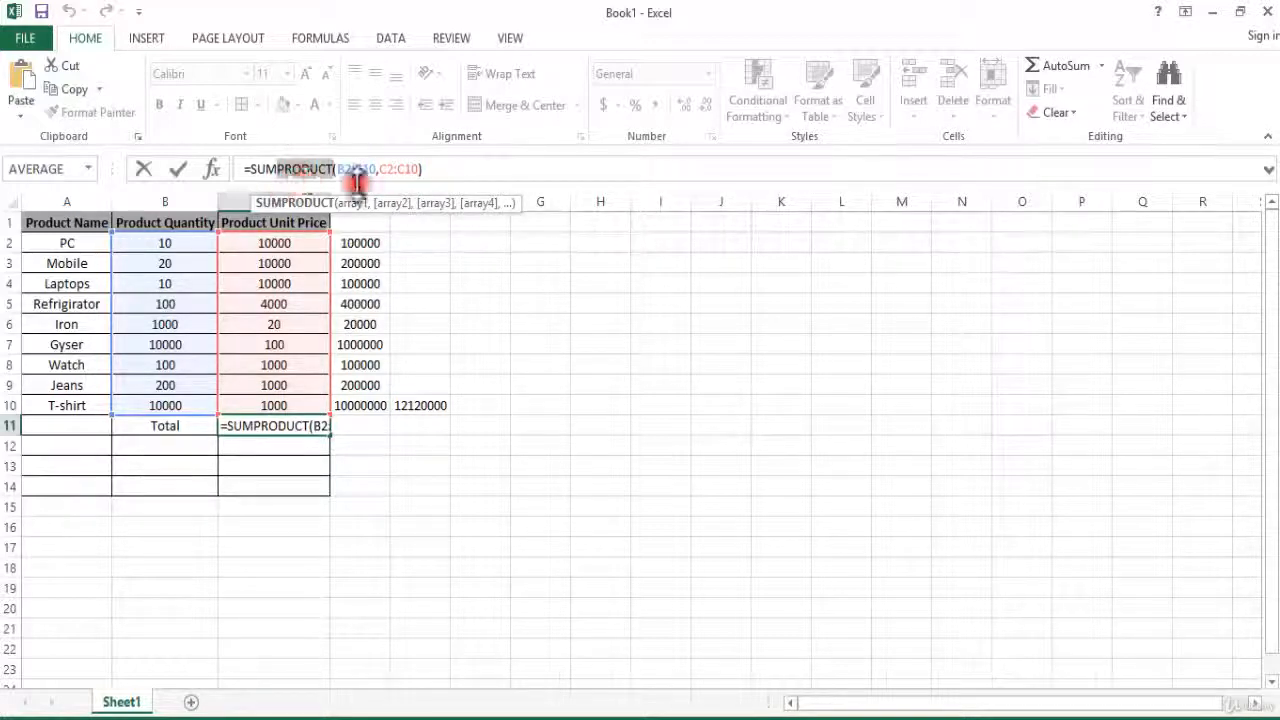
left_click(296, 490)
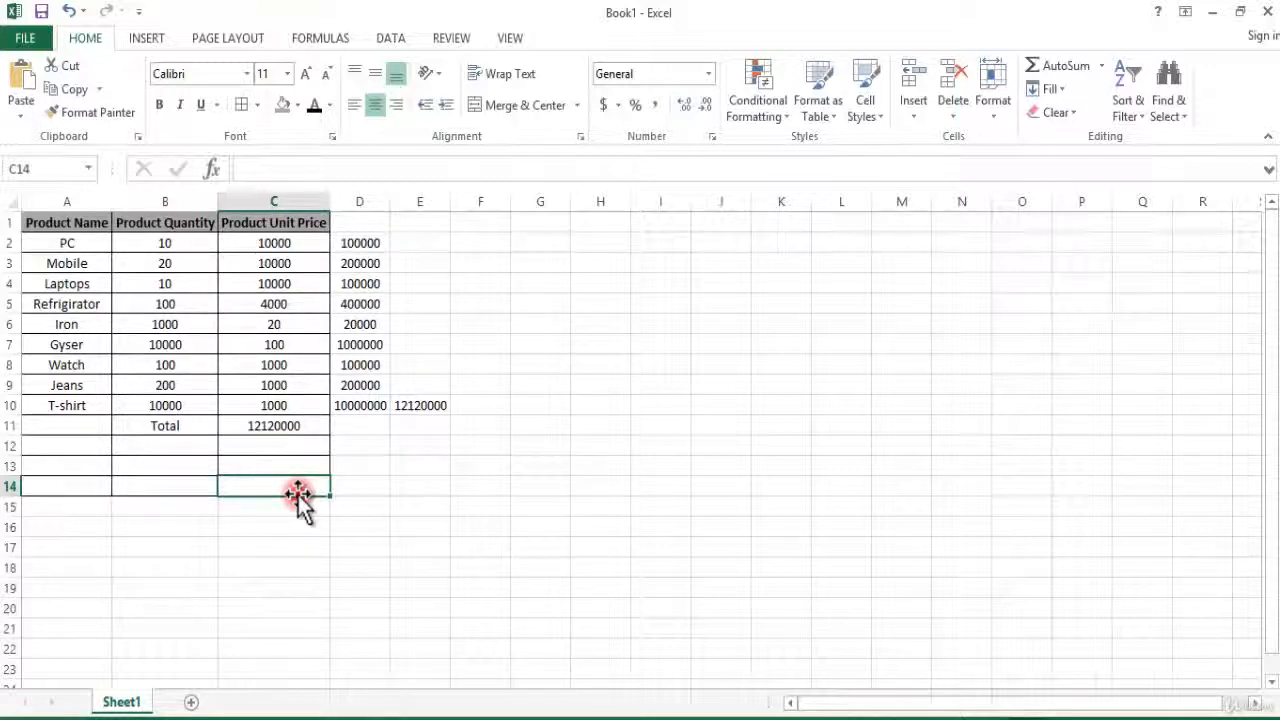
left_click(275, 445)
left_click(274, 426)
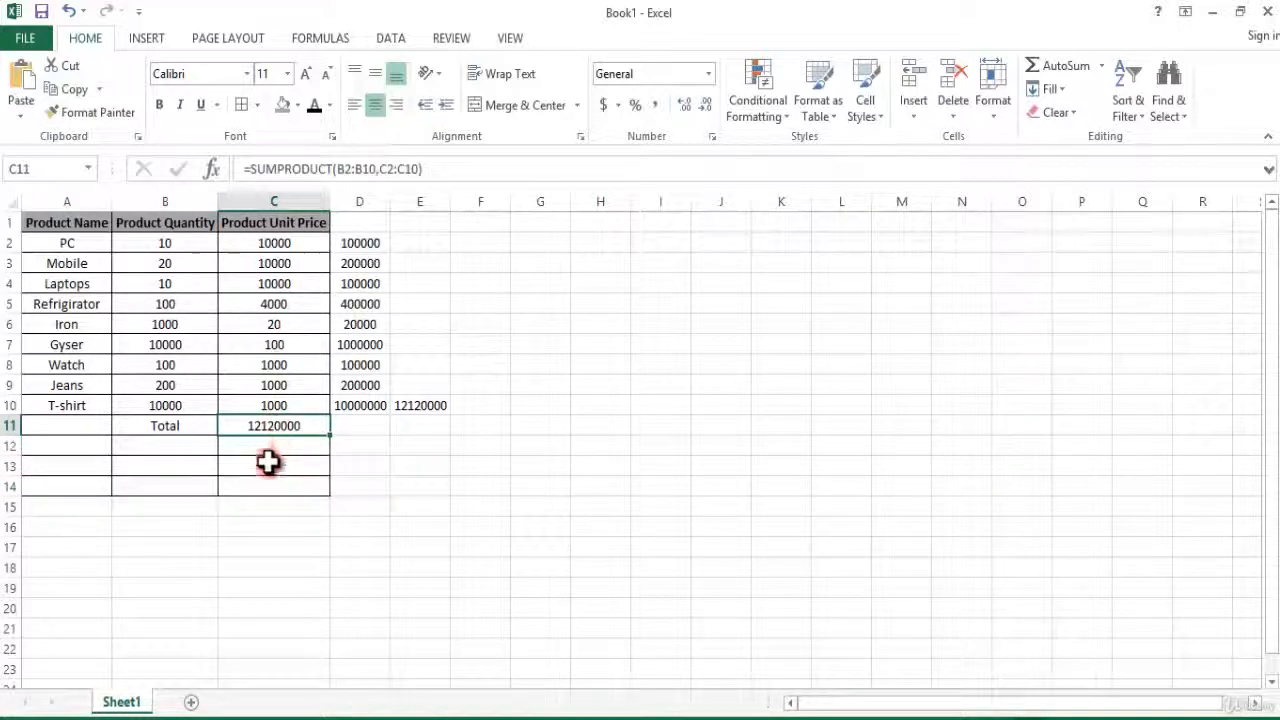
Step: Try SUMPRODUCT with ranges of unequal length by entering =sumproduct(B2:B10,C2:C9) in D11
left_click(375, 430)
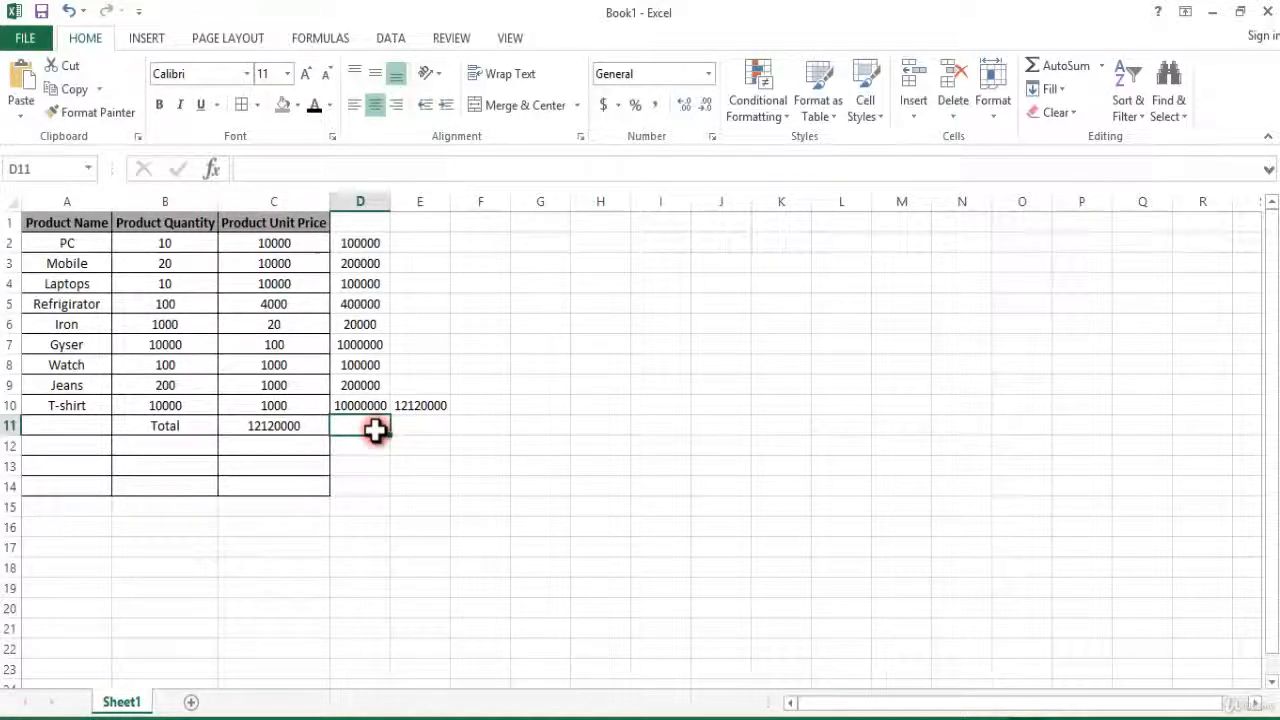
left_click(374, 452)
left_click(367, 427)
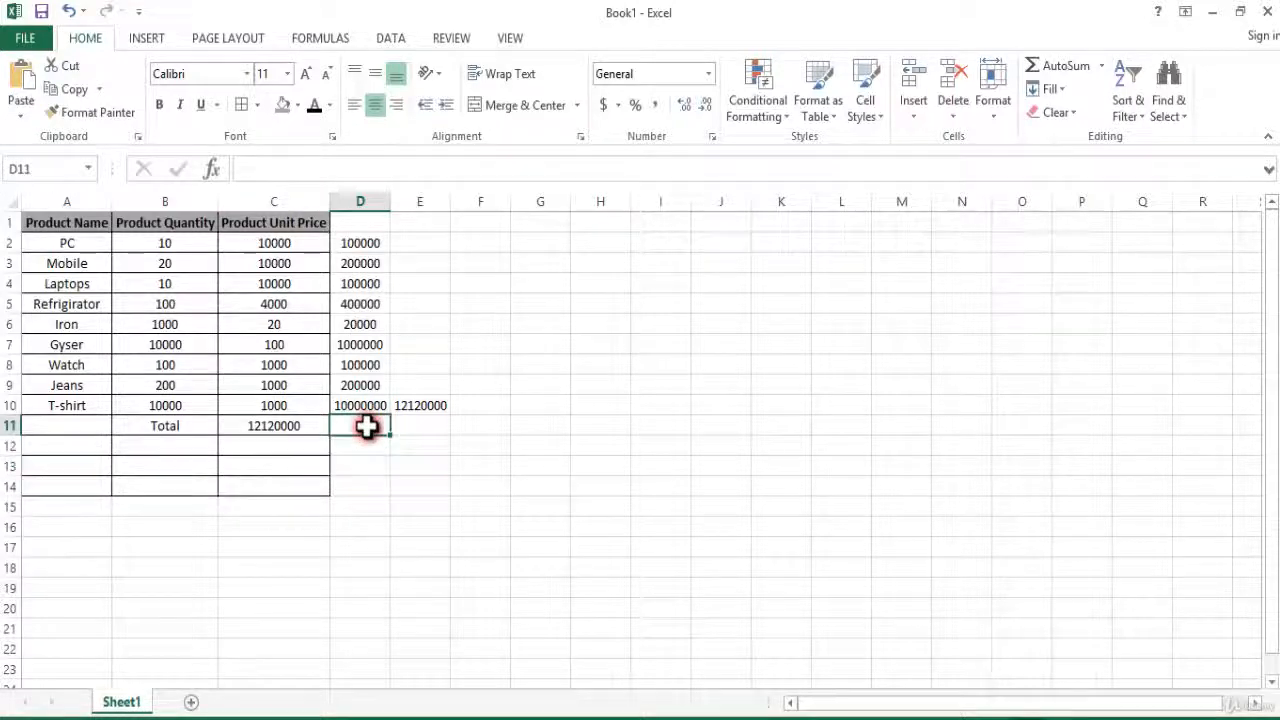
type("=sumproduct(")
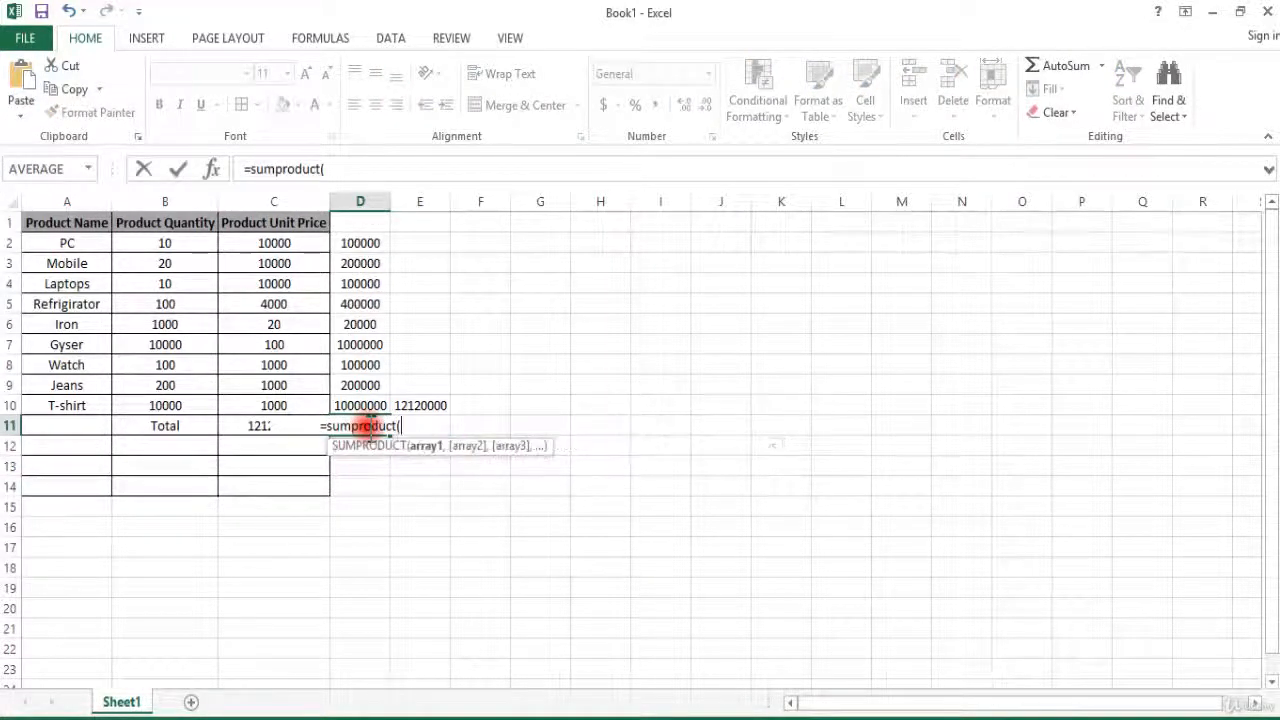
type("B2:B10,")
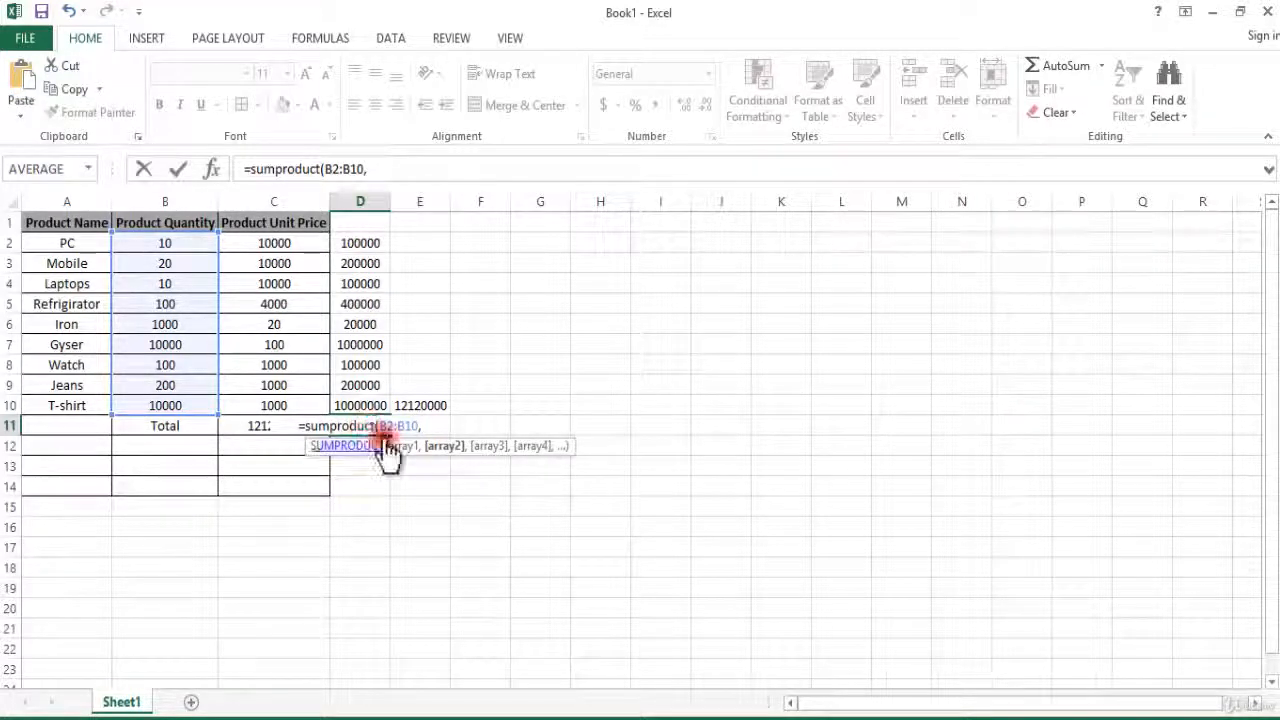
type("C2:C")
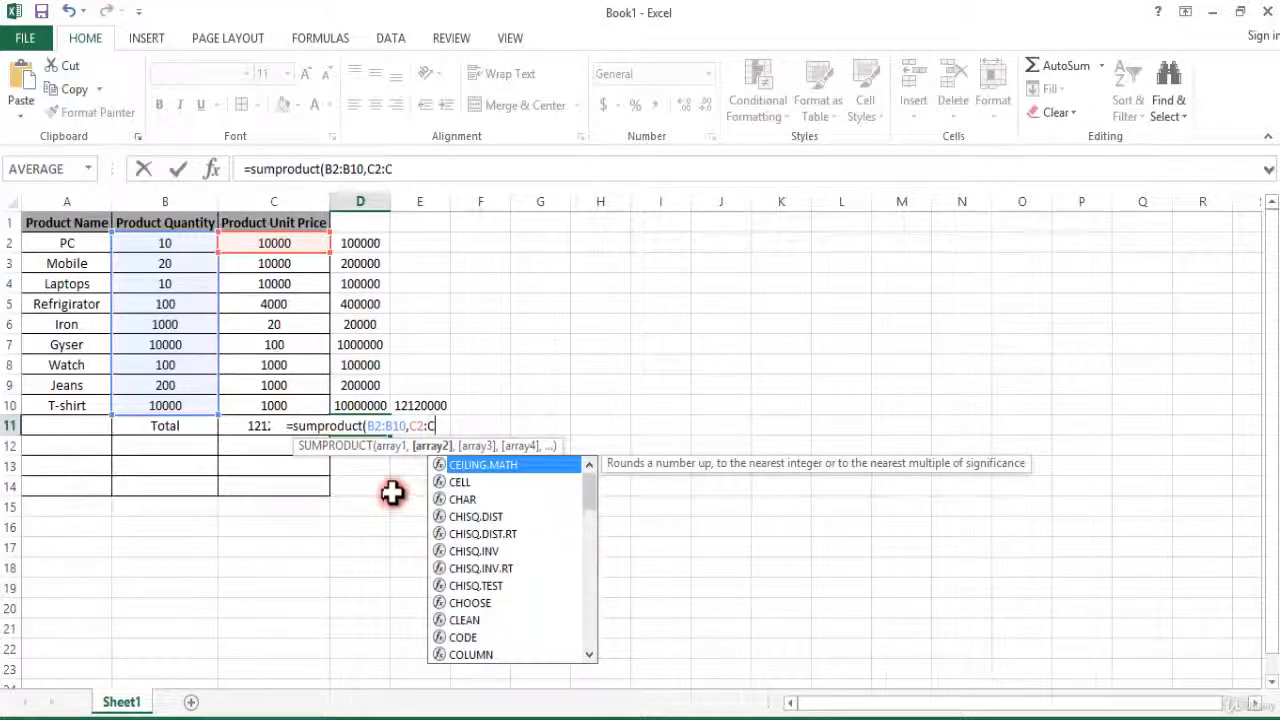
type("9")
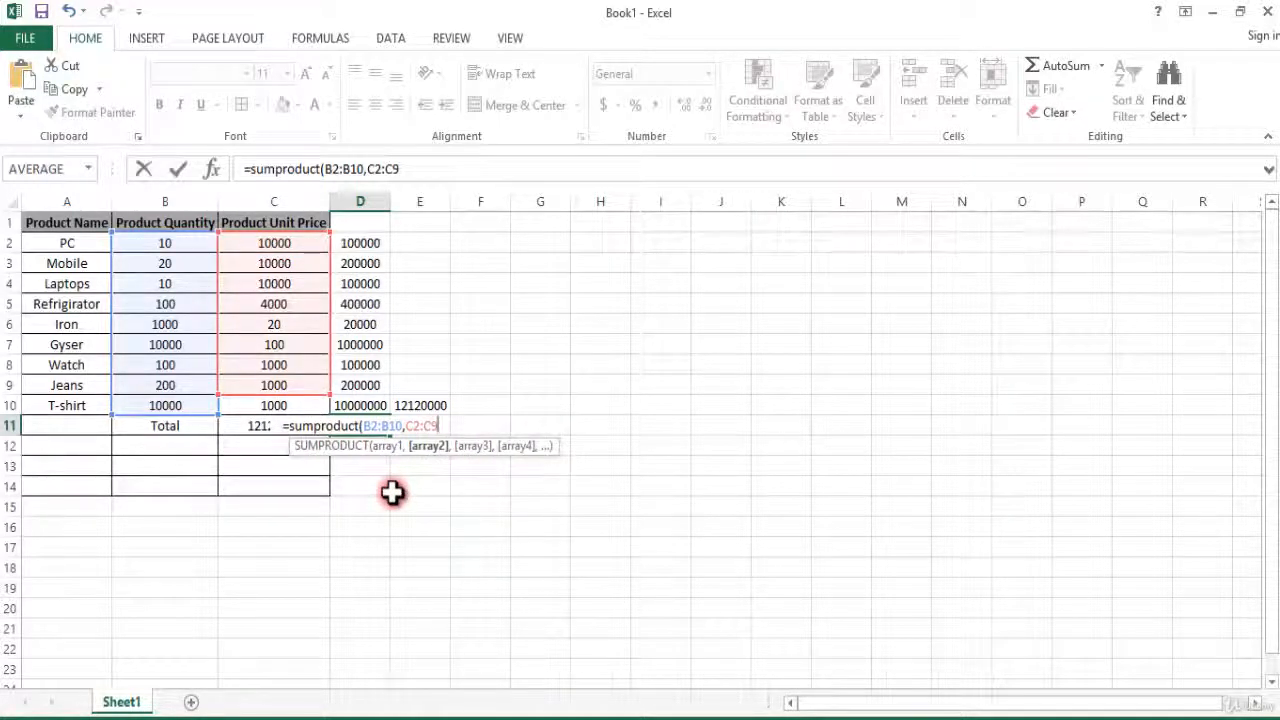
key("Return")
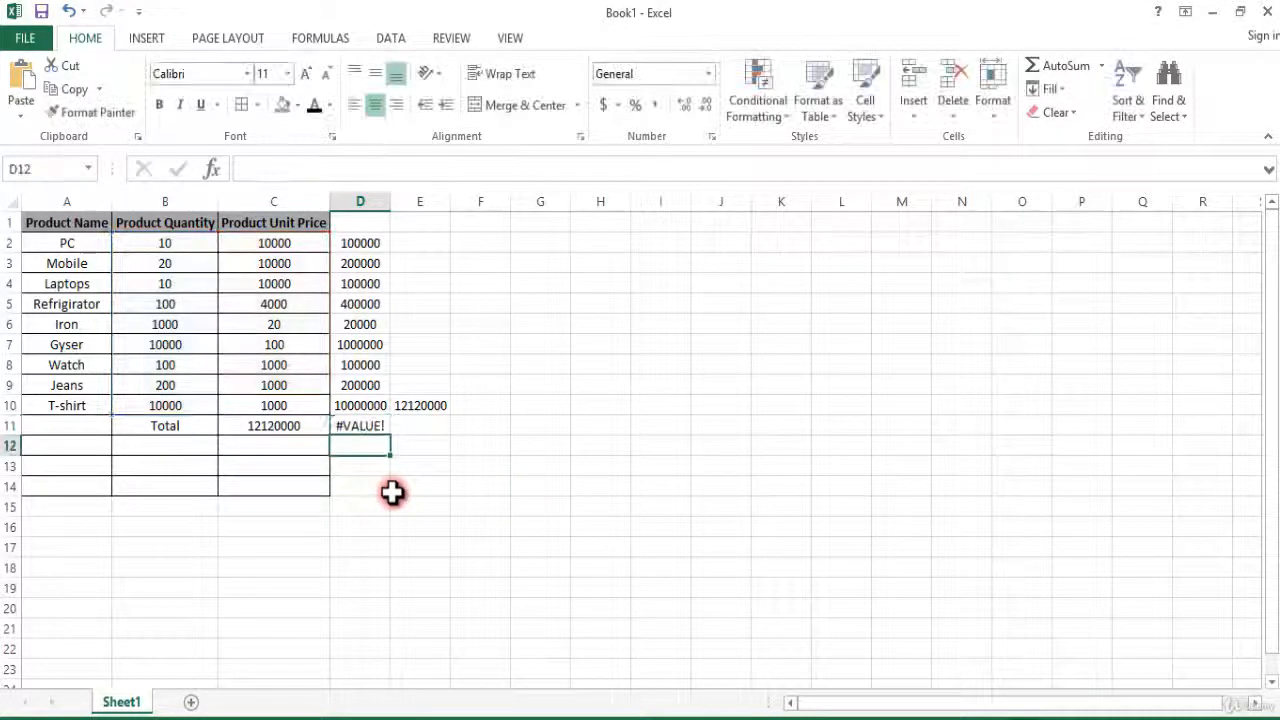
Step: Replace the Refrigirator and Iron quantities in B5 and B6 with the text Excel
left_click(361, 427)
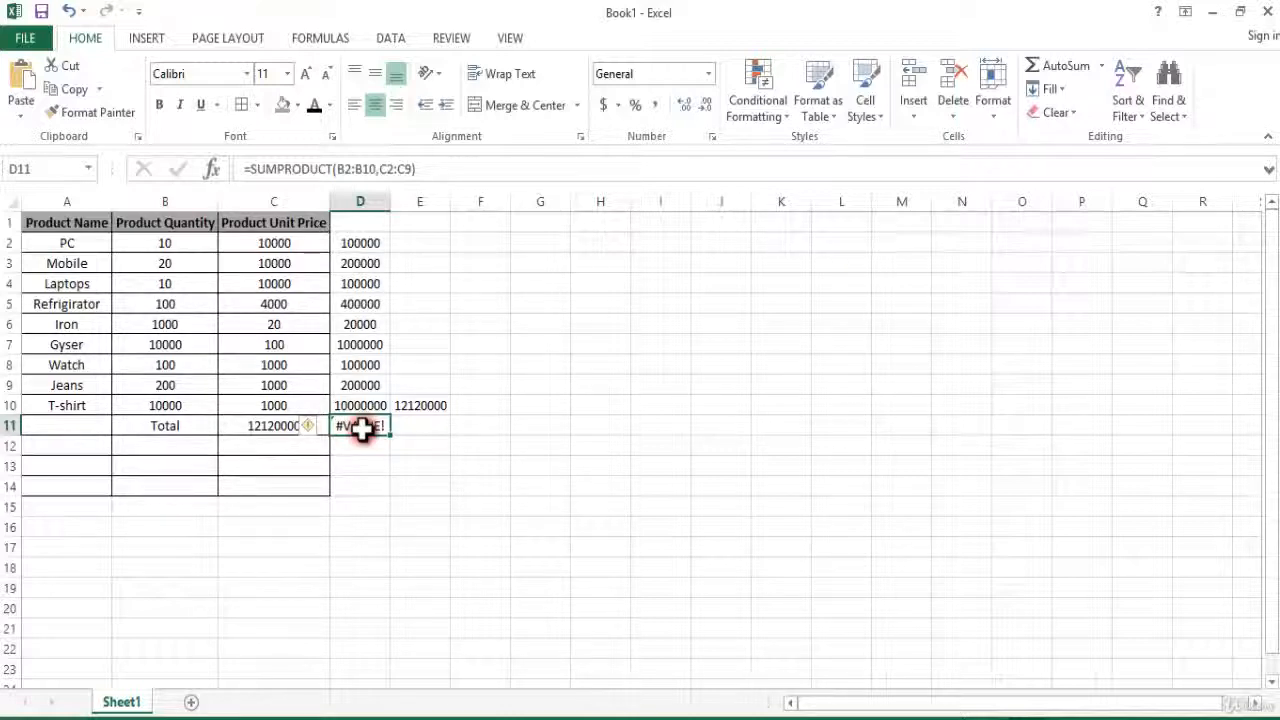
left_click(165, 306)
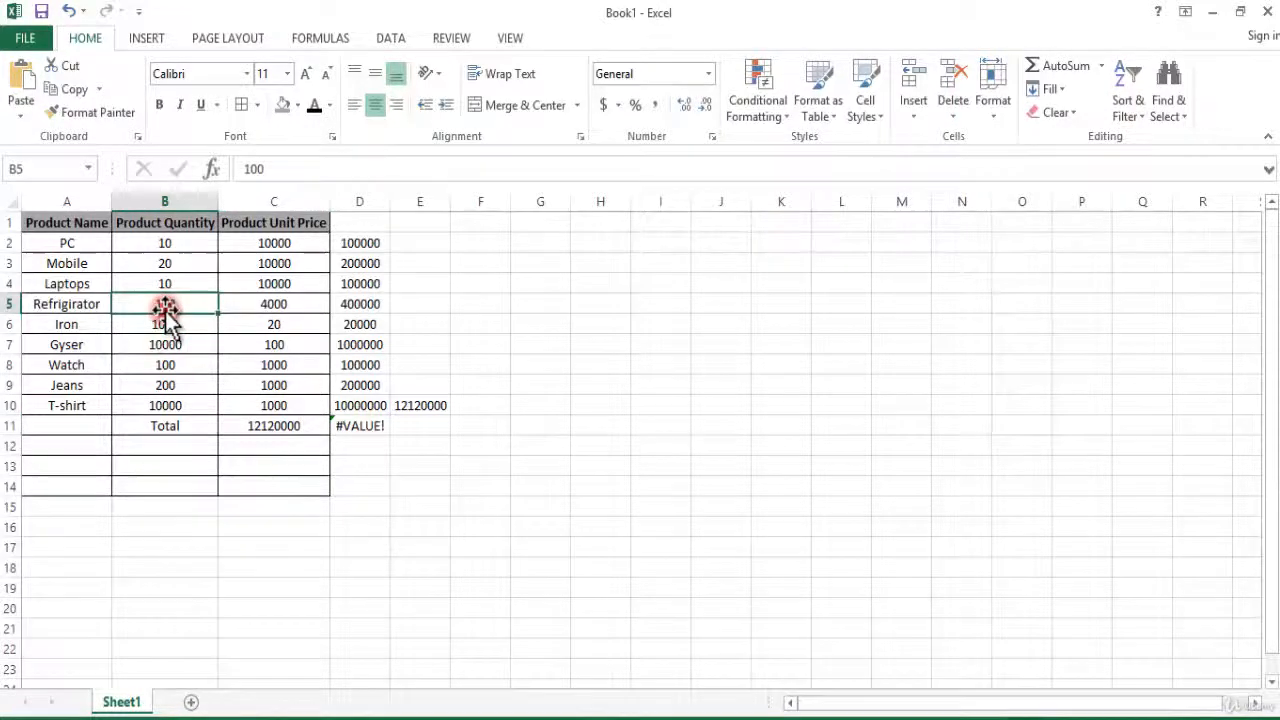
type("Ec")
key("BackSpace")
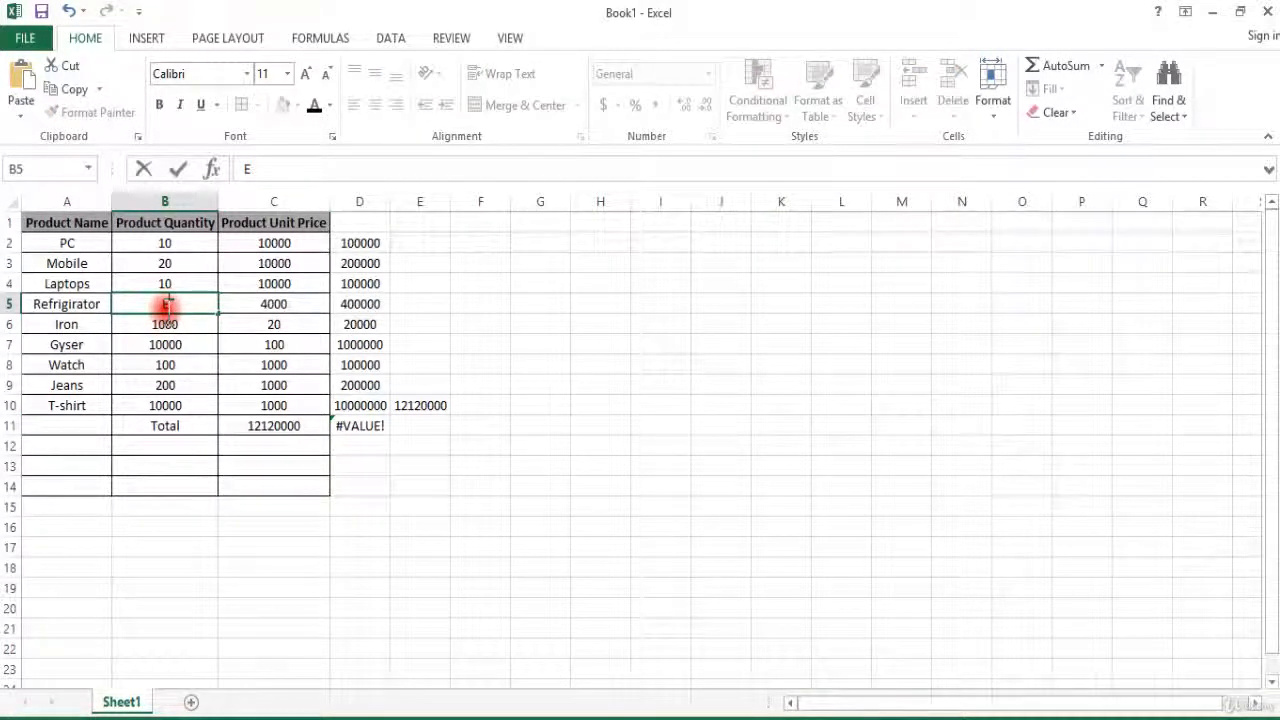
key("BackSpace")
type("Tut")
key("BackSpace")
key("BackSpace")
key("BackSpace")
type("Excel")
key("Return")
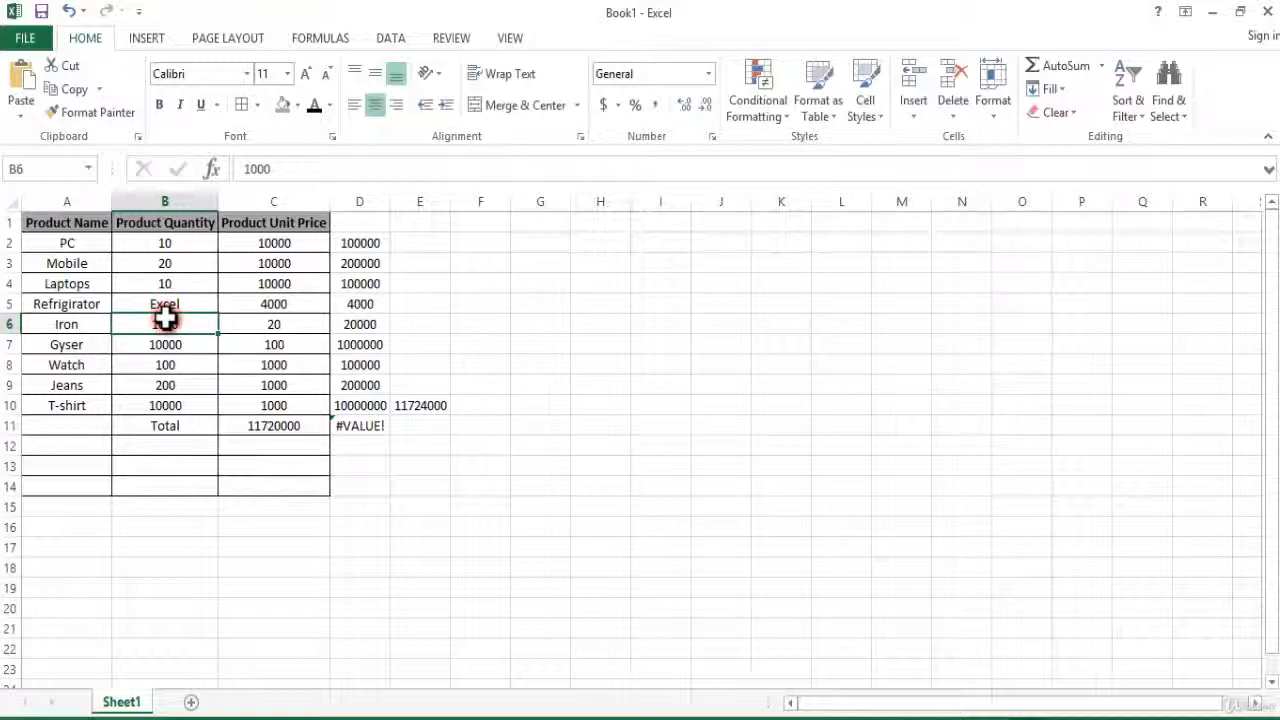
type("Excel")
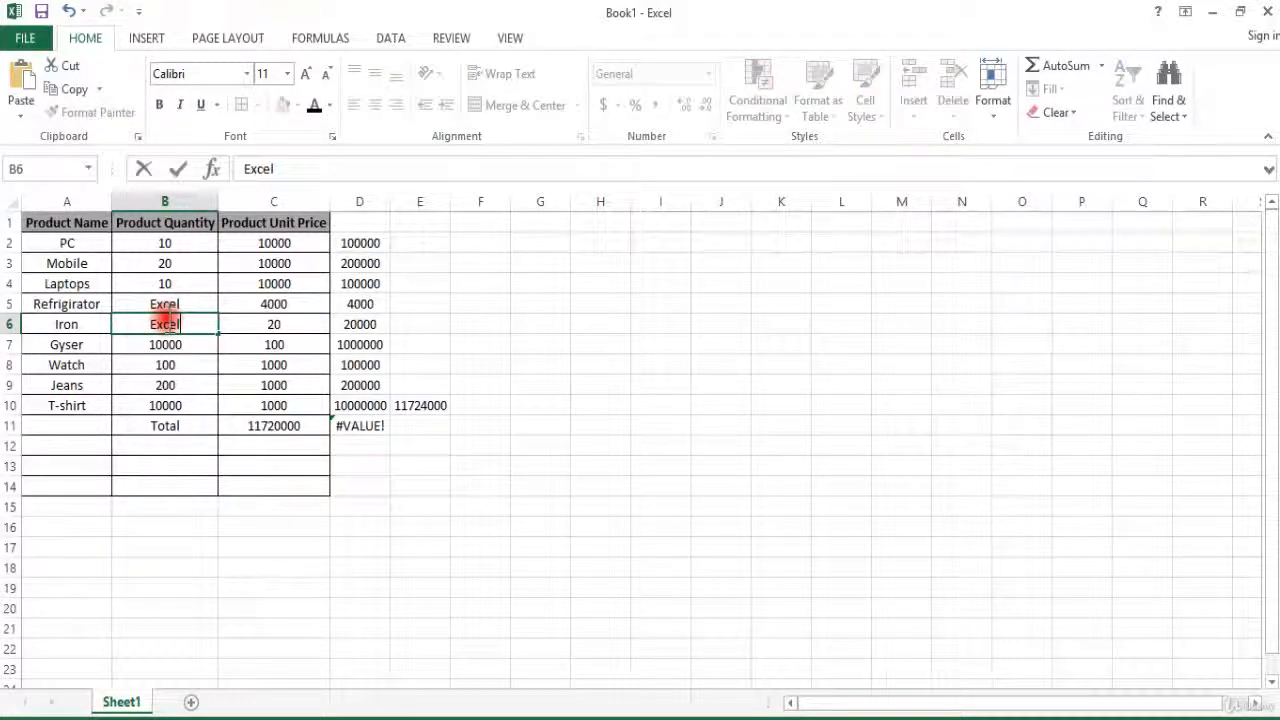
left_click(272, 386)
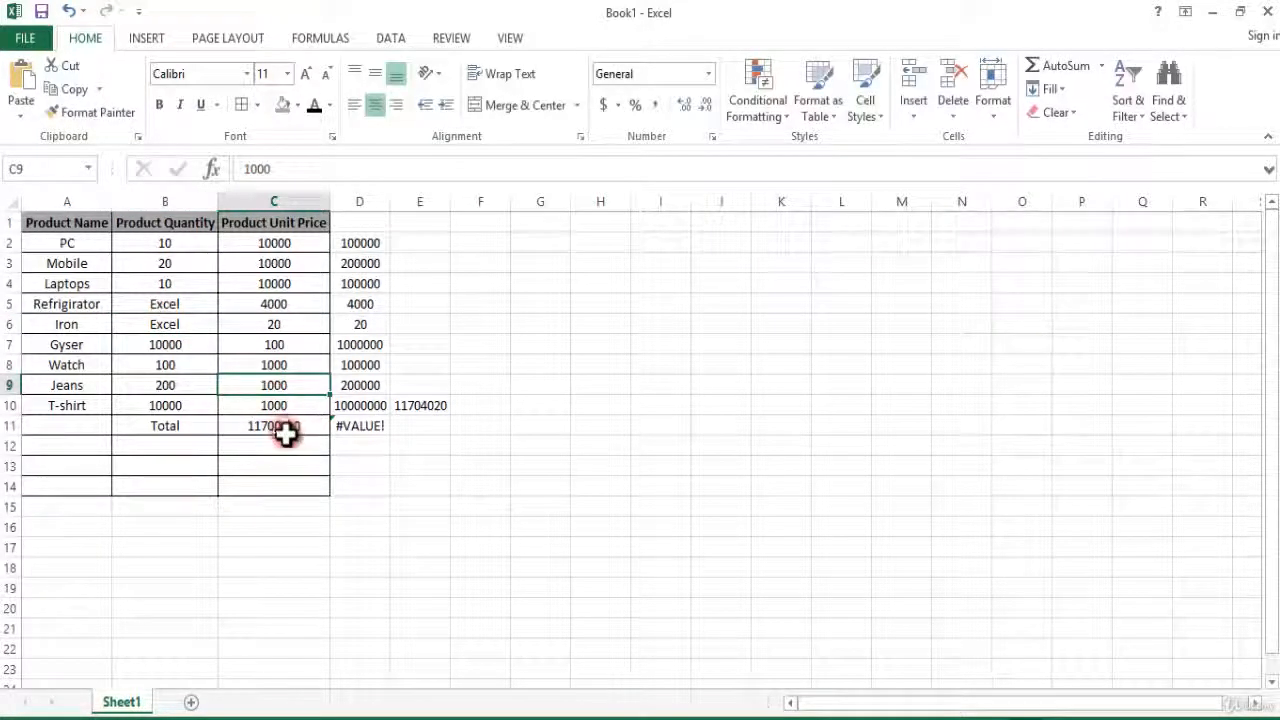
Step: Compare the SUMPRODUCT total in C11 with the SUM total in E10, and check the PRODUCT formula in D5 against its text quantity
left_click(287, 434)
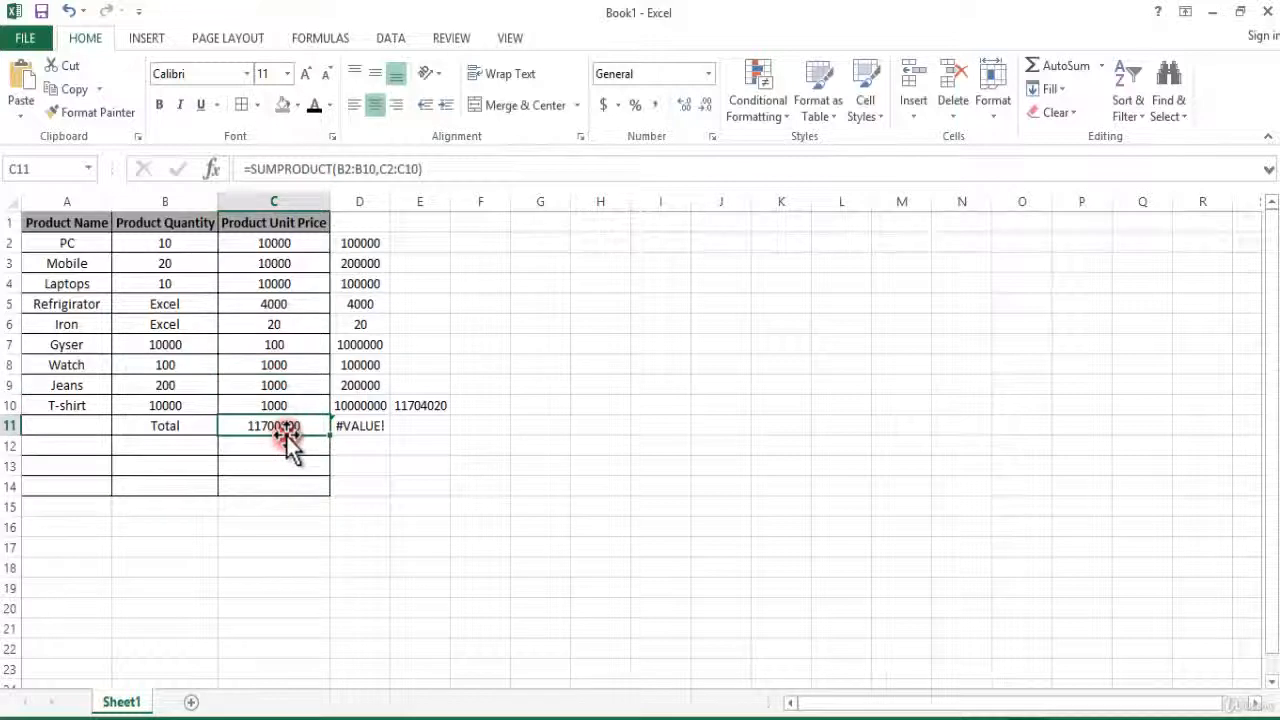
left_click(431, 405)
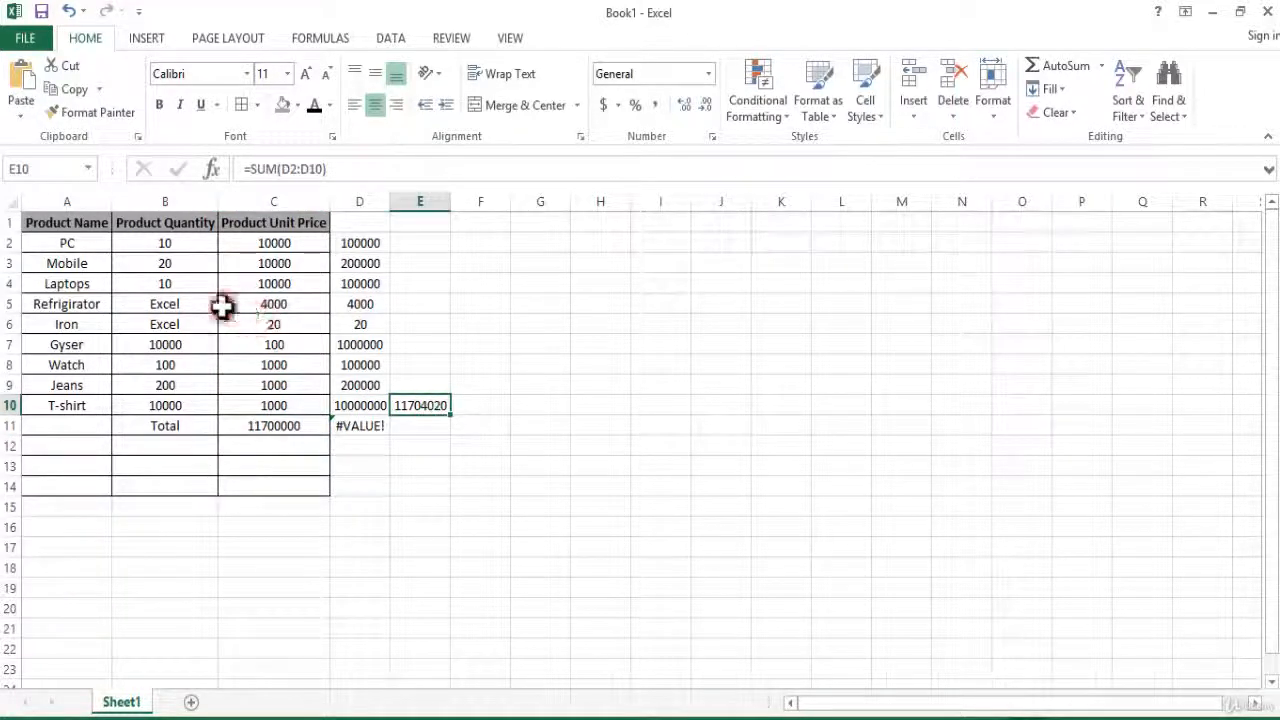
left_click(351, 300)
left_click(162, 302)
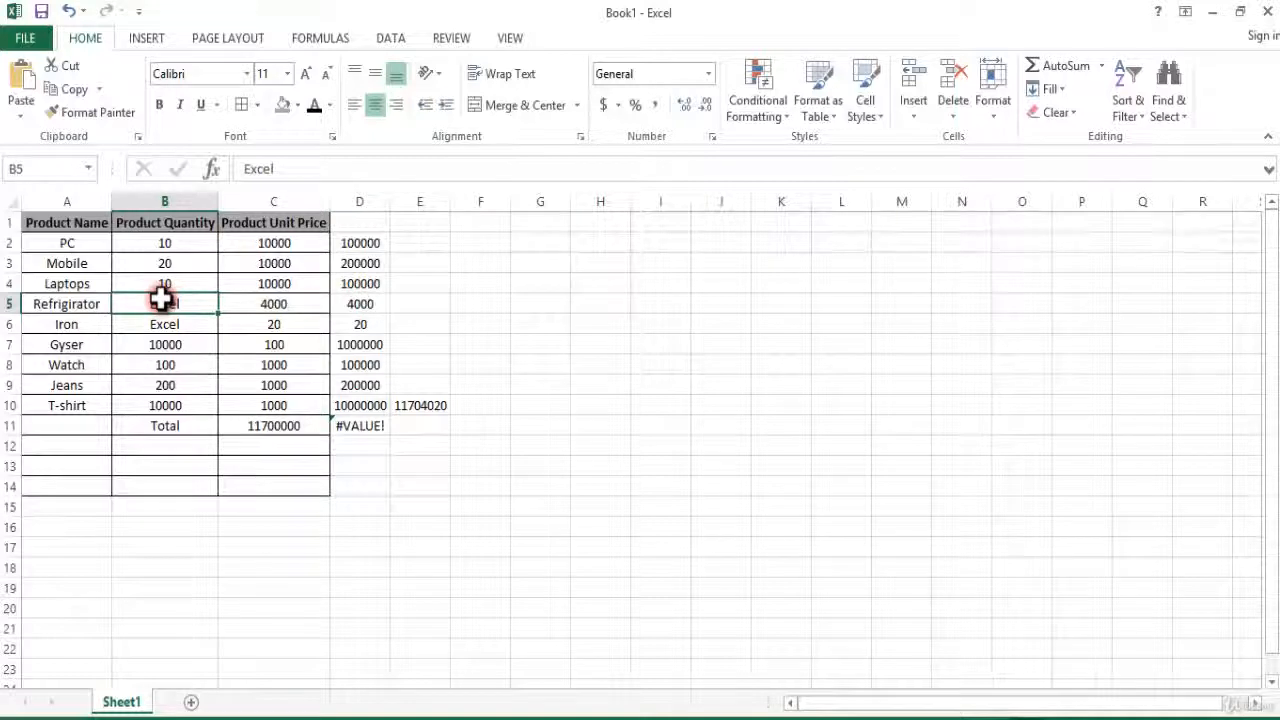
left_click(362, 302)
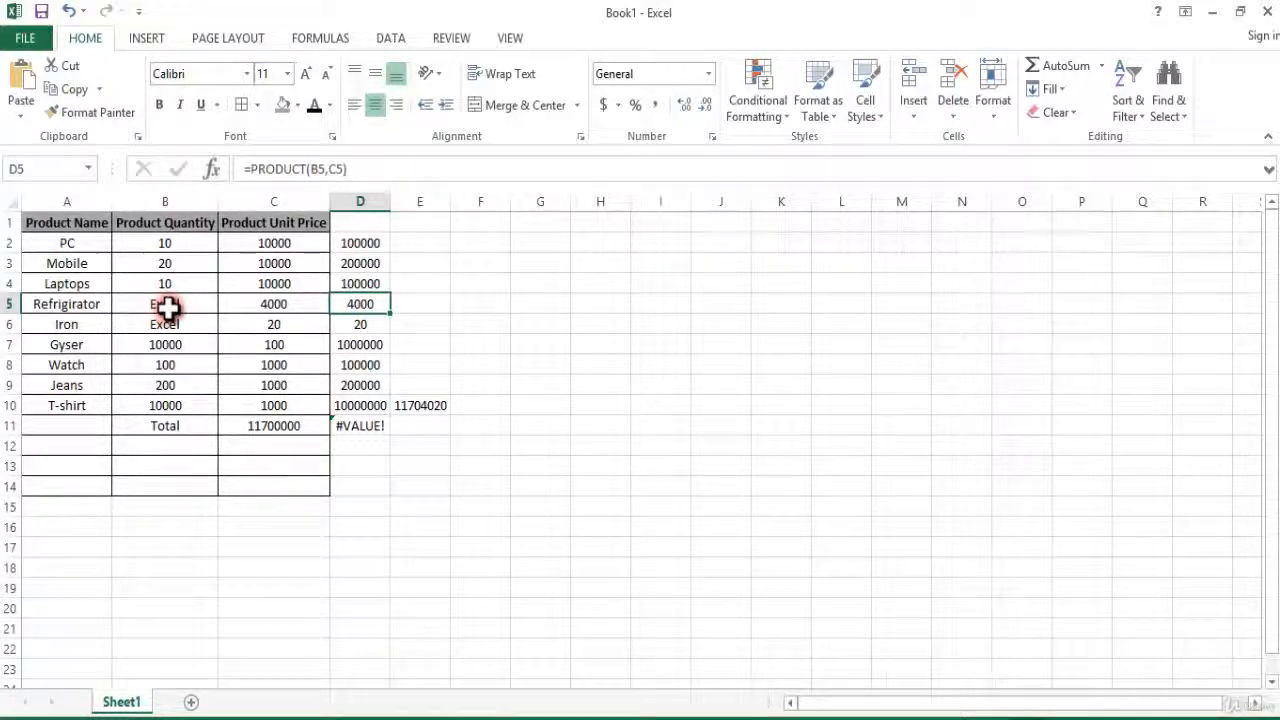
key("super+Tab")
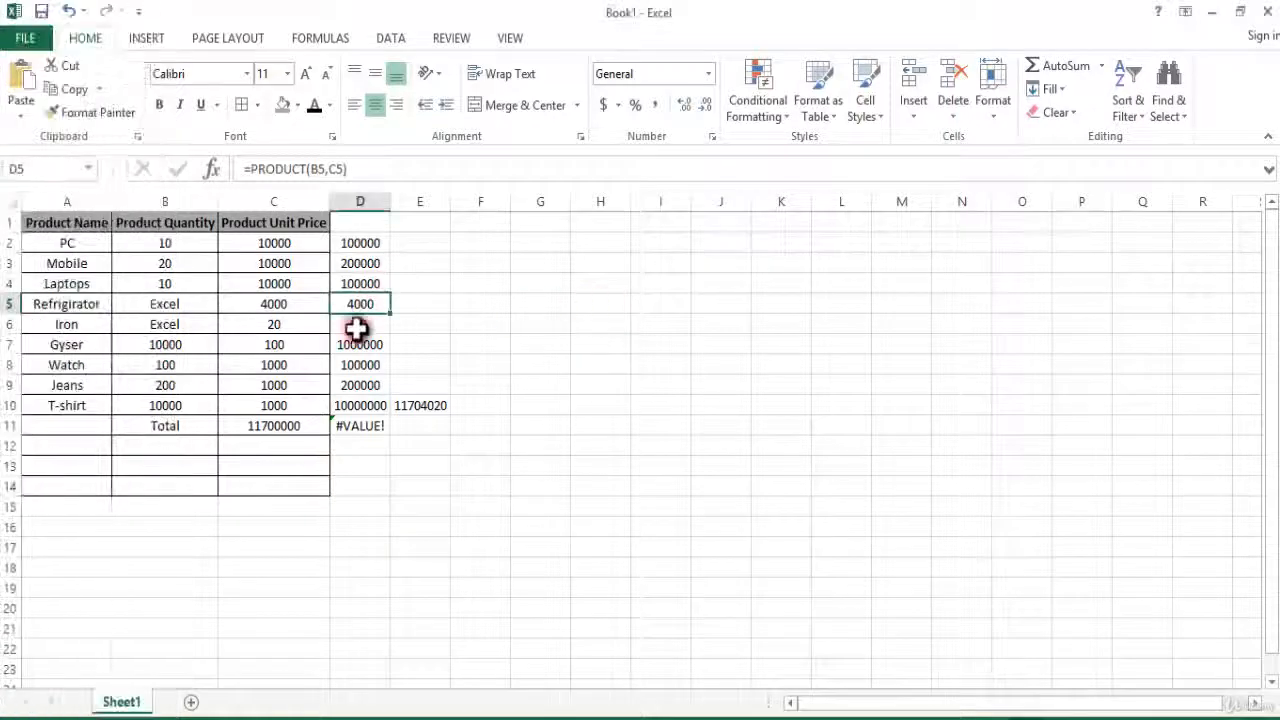
Step: Re-enter the total in C11 as a SUMPRODUCT of B2:B10 and C2:C10
left_click(274, 470)
left_click(278, 424)
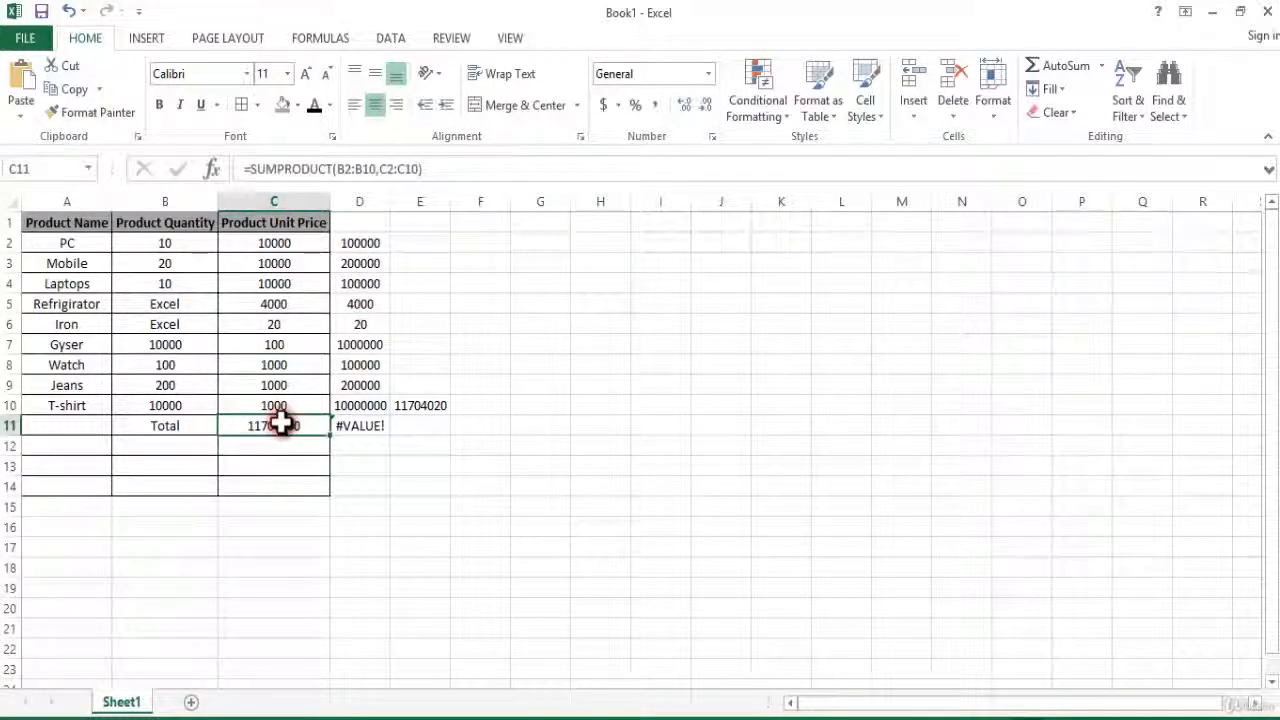
type("=")
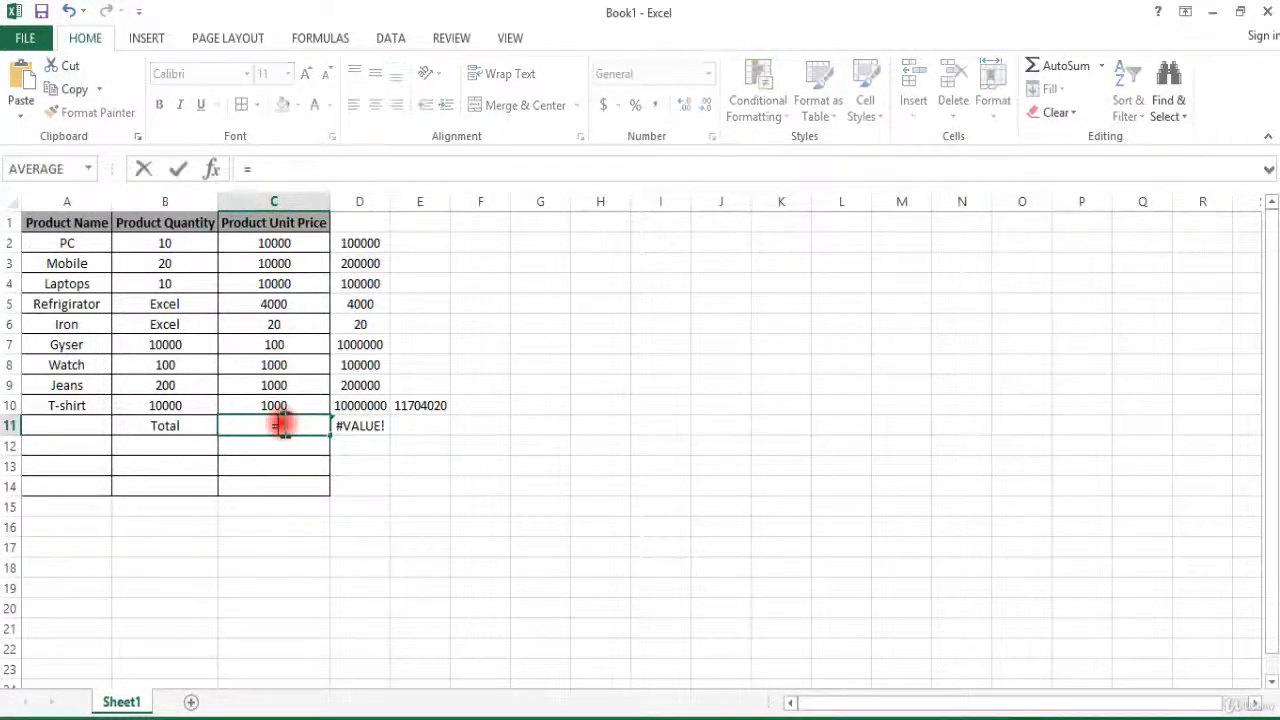
type("sumproduct(")
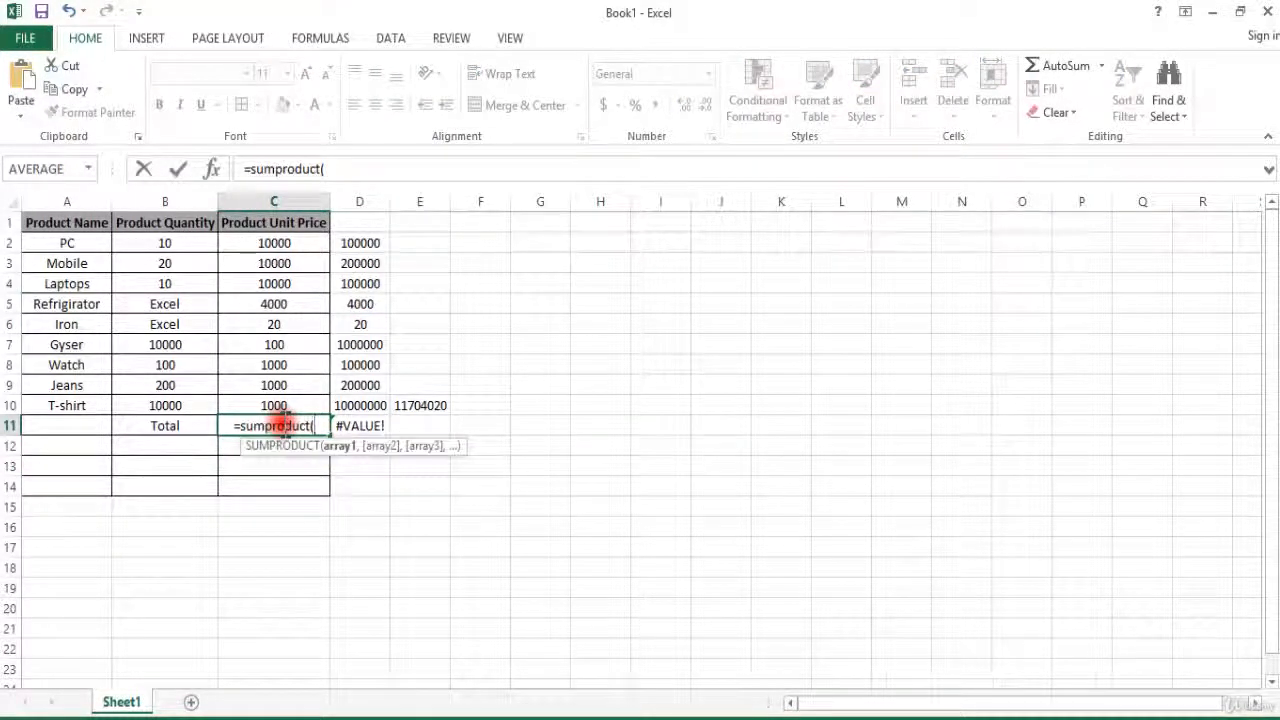
type("B2:B10")
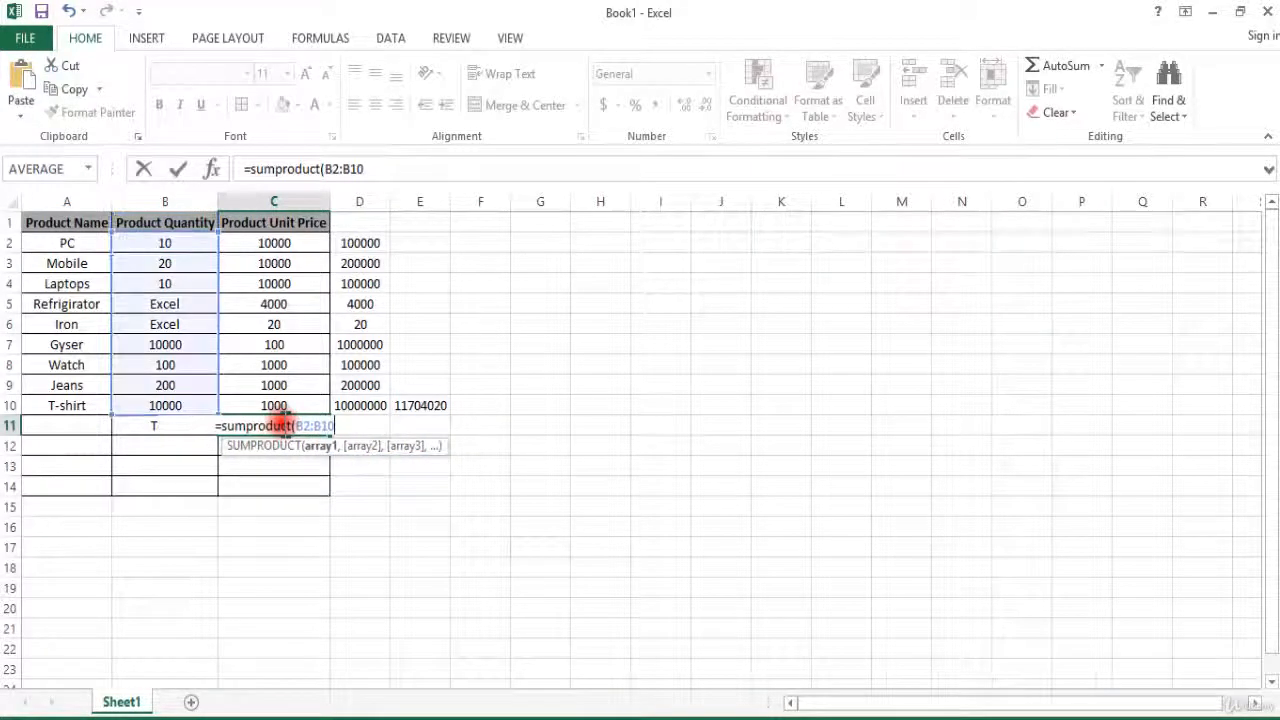
type(",C2:C10")
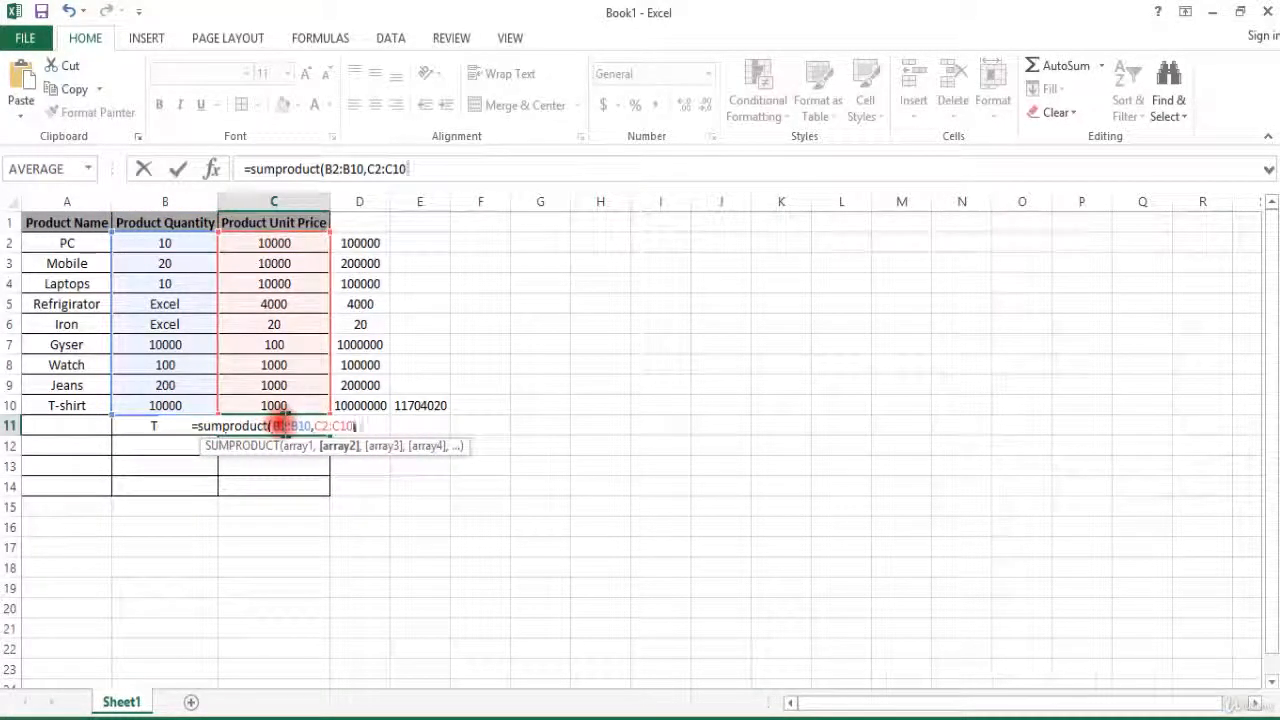
key("Return")
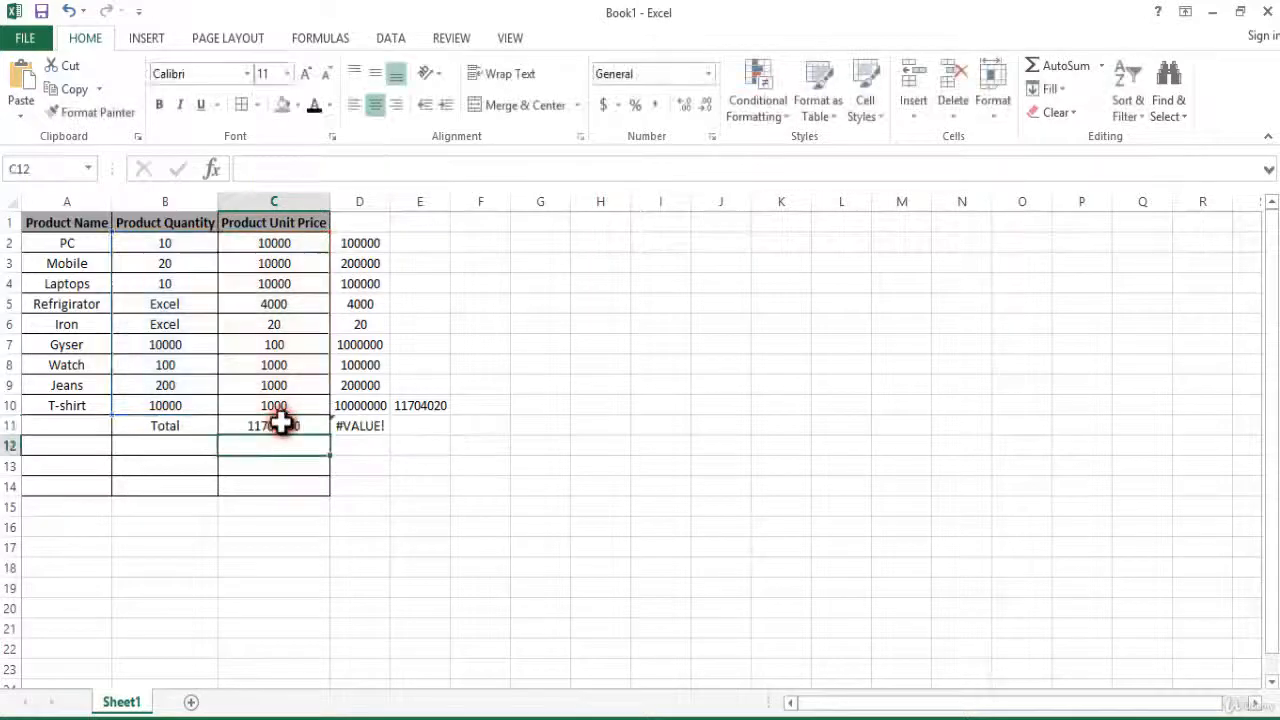
Step: Overwrite the Refrigirator and Iron product results in D5 and D6 with 0
left_click(294, 426)
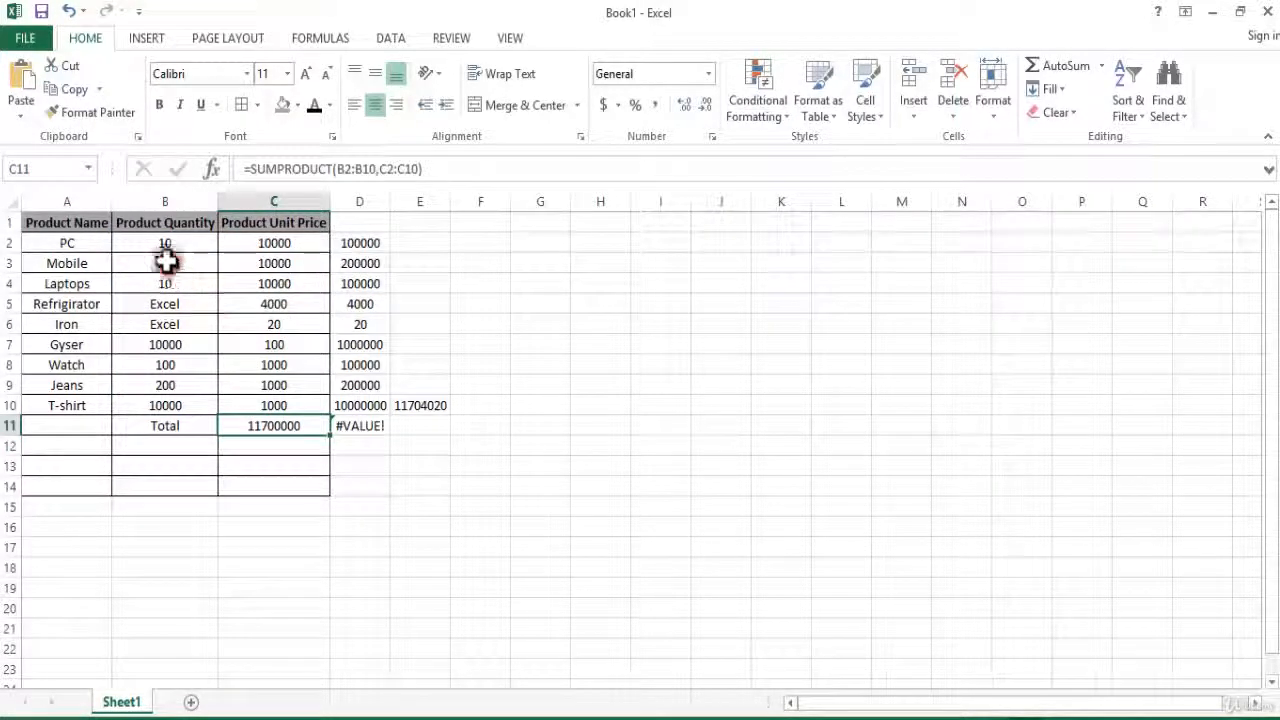
left_click(356, 284)
left_click(356, 304)
double_click(359, 305)
left_click(495, 284)
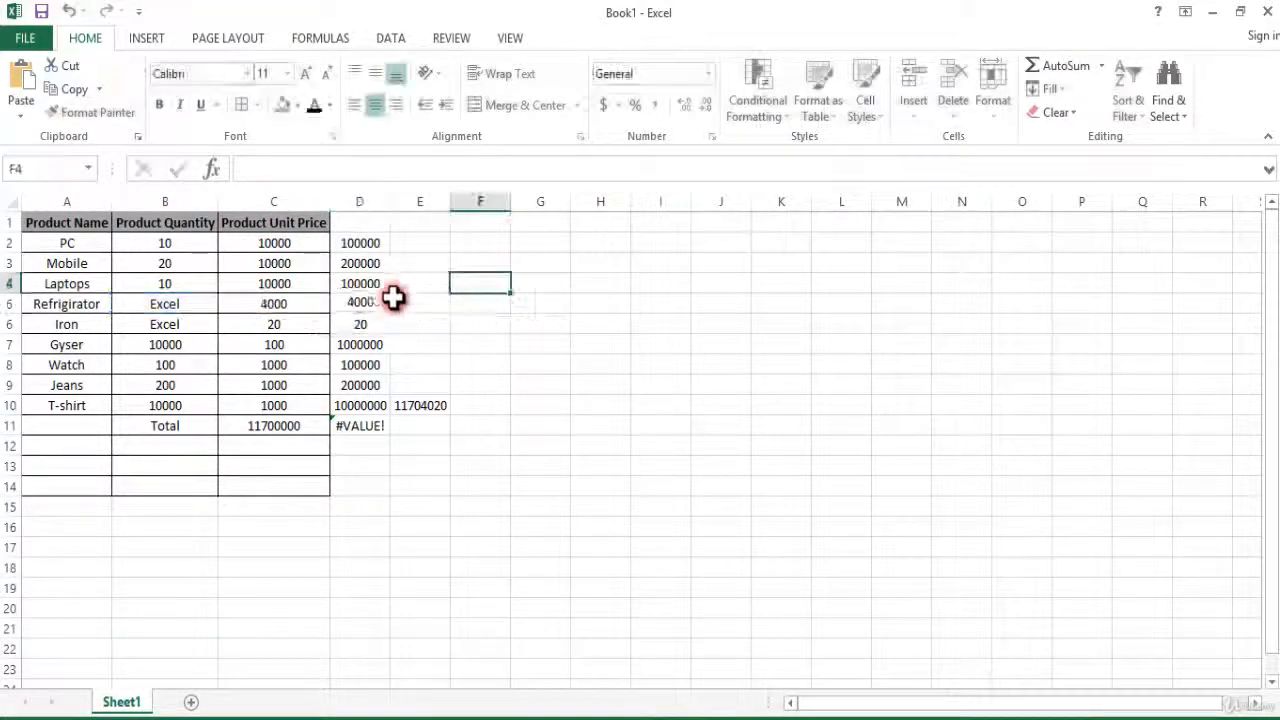
left_click(363, 302)
double_click(364, 302)
type("0")
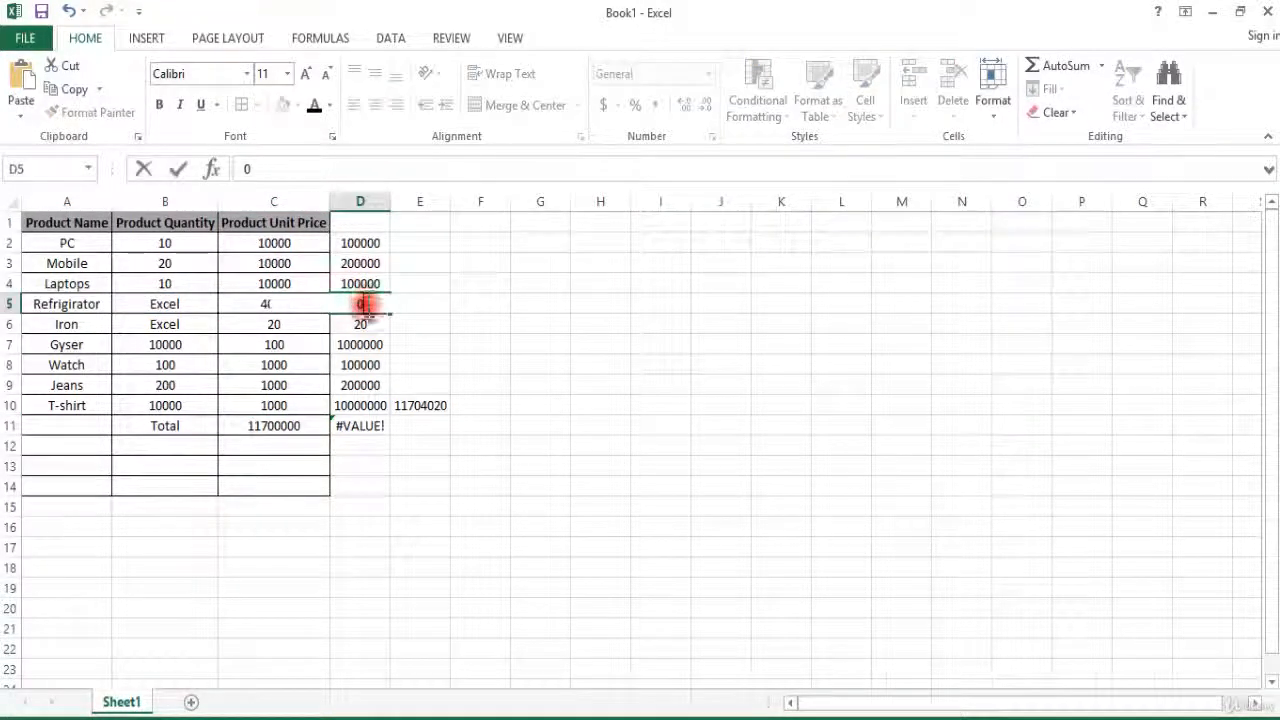
left_click(361, 323)
double_click(361, 323)
type("0")
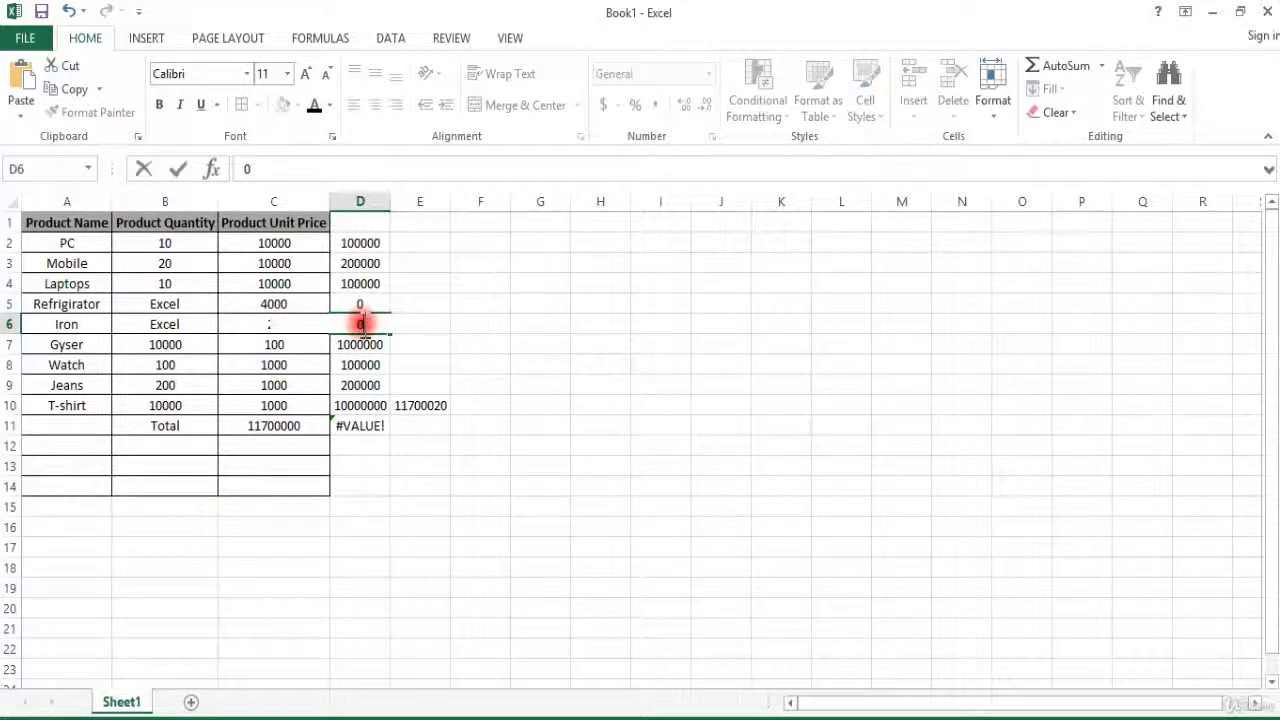
left_click(480, 344)
Step: Compare the SUM total in E10 with the SUMPRODUCT total in C11 and review the text quantities in B5 and B6
left_click(410, 405)
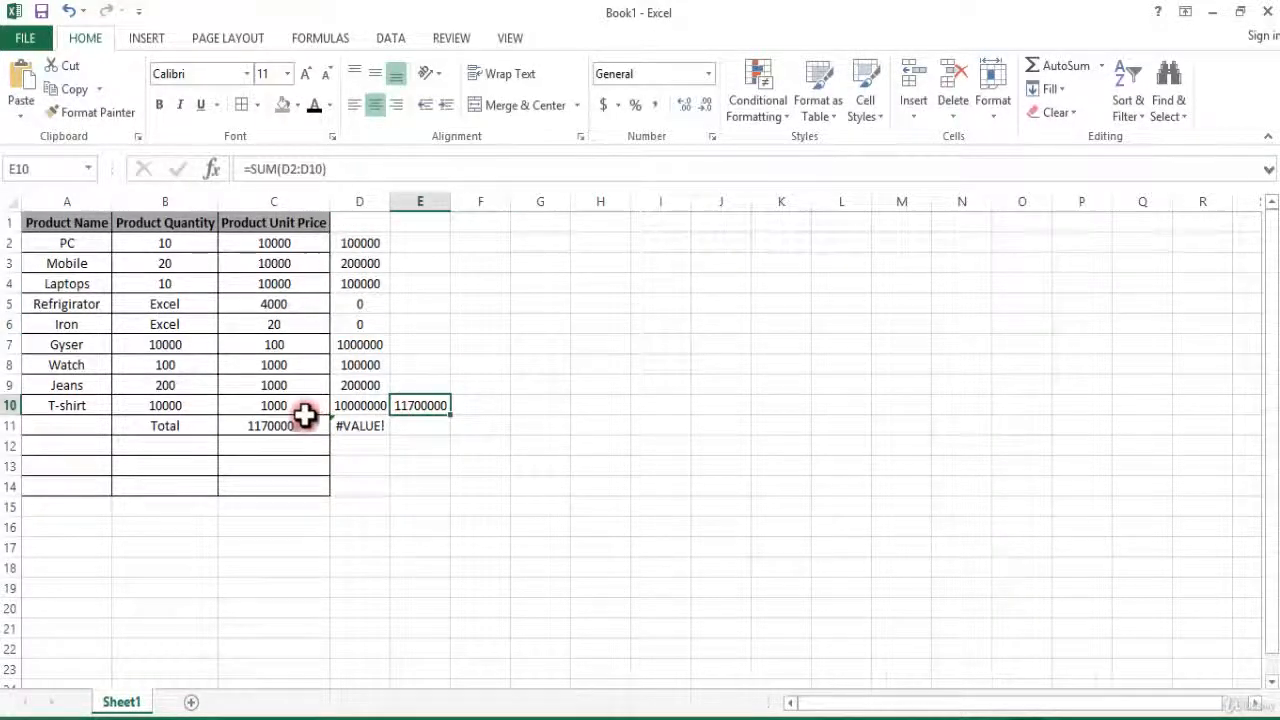
left_click(276, 426)
left_click(423, 404)
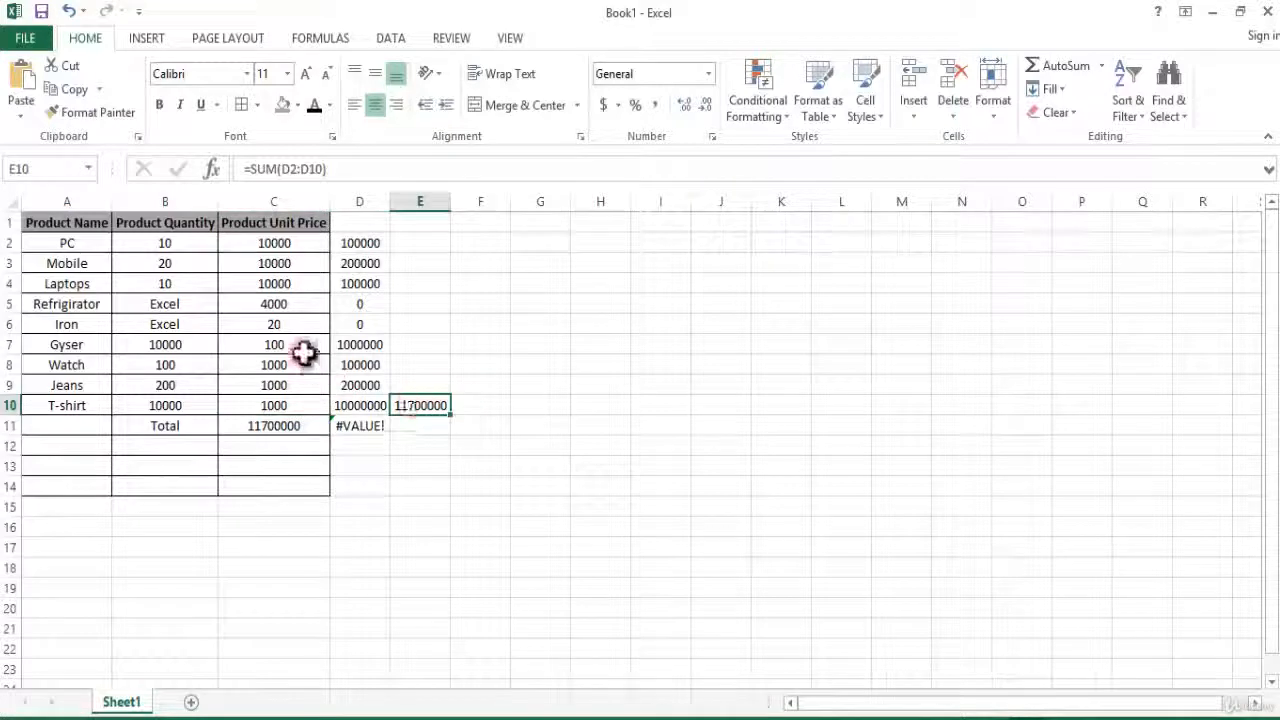
left_click(172, 306)
left_click_drag(168, 314, 178, 342)
left_click(175, 329)
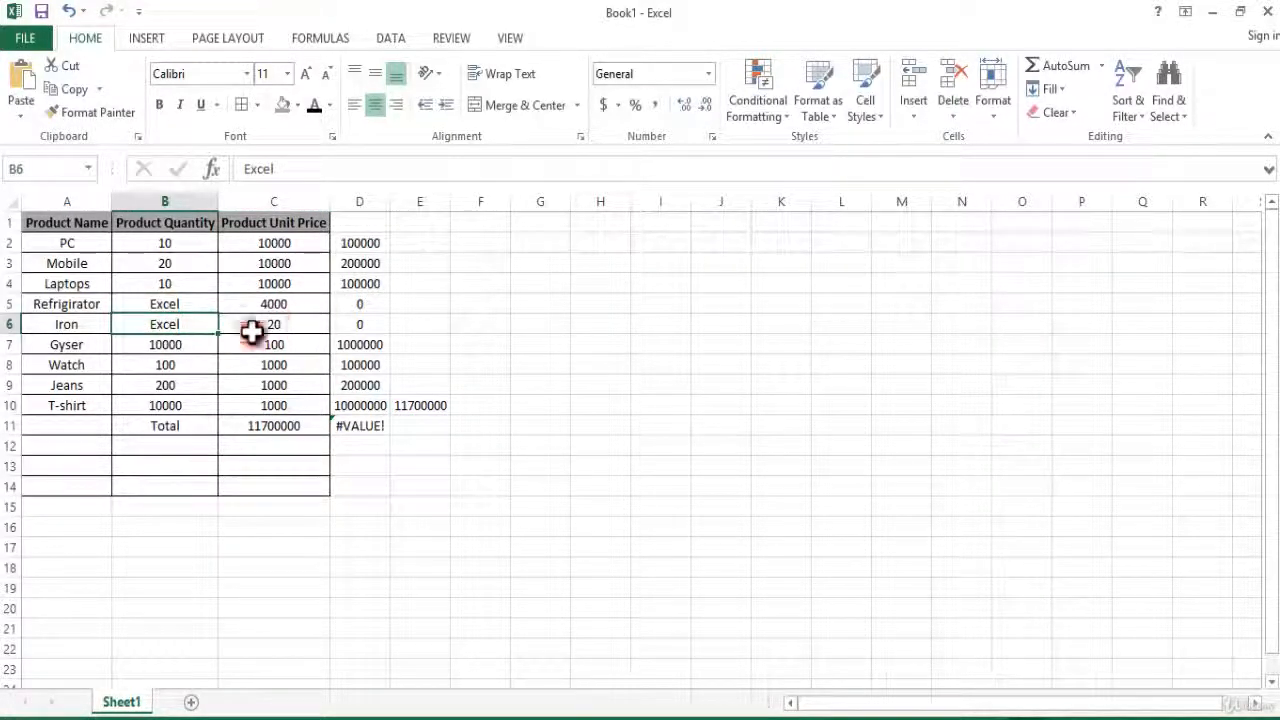